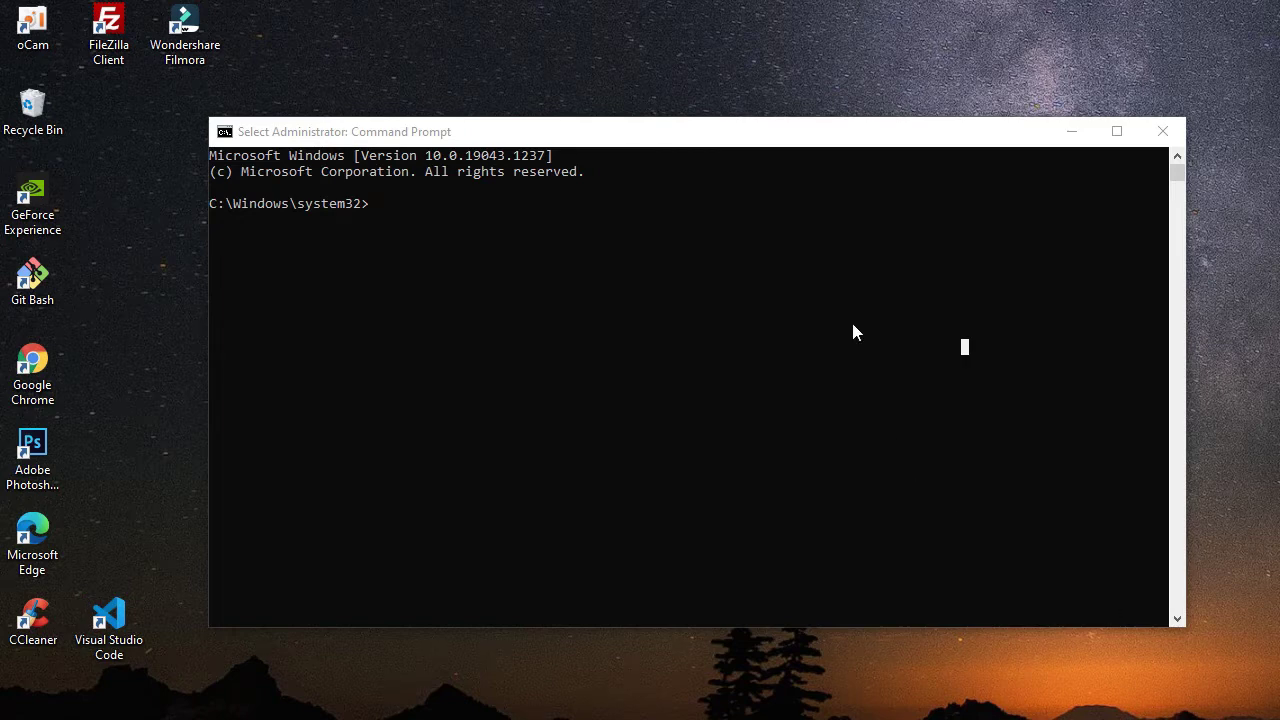
# Step: Inspect the contents of the MySQL Datafiles folder on drive D and return to the drive's root
pyautogui.click(718, 142)
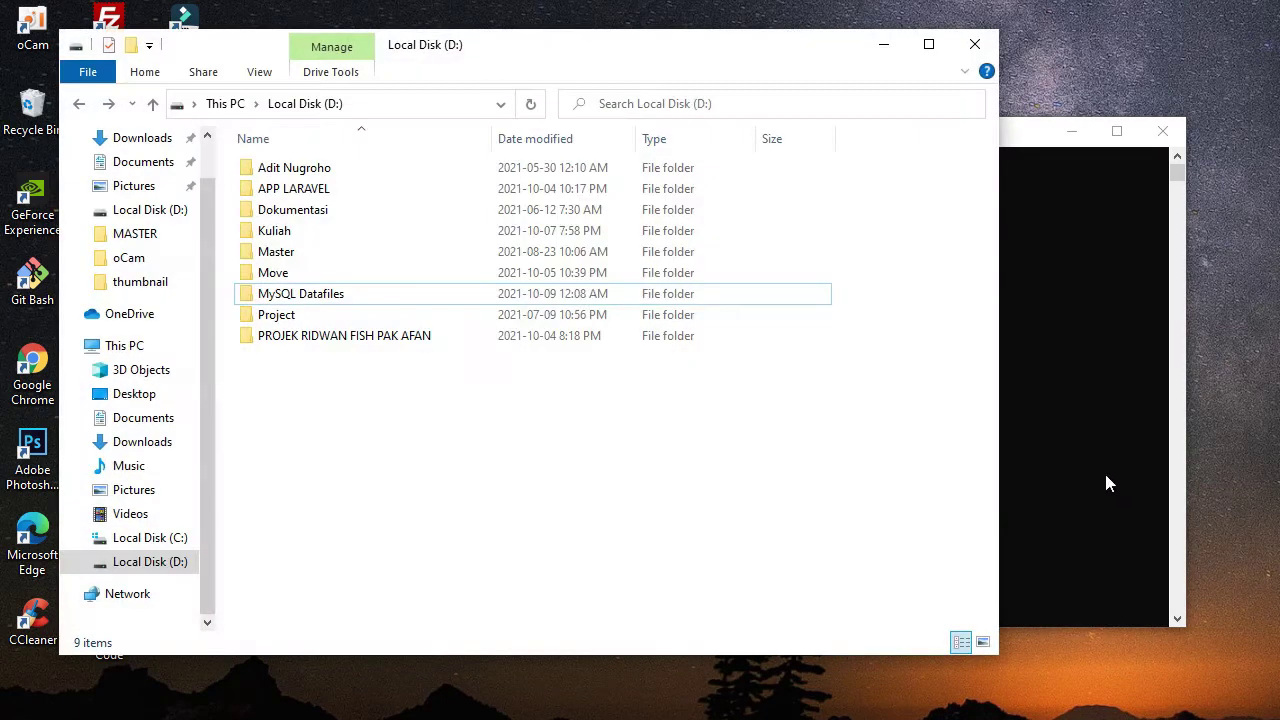
pyautogui.moveTo(534, 51); pyautogui.dragTo(707, 80)
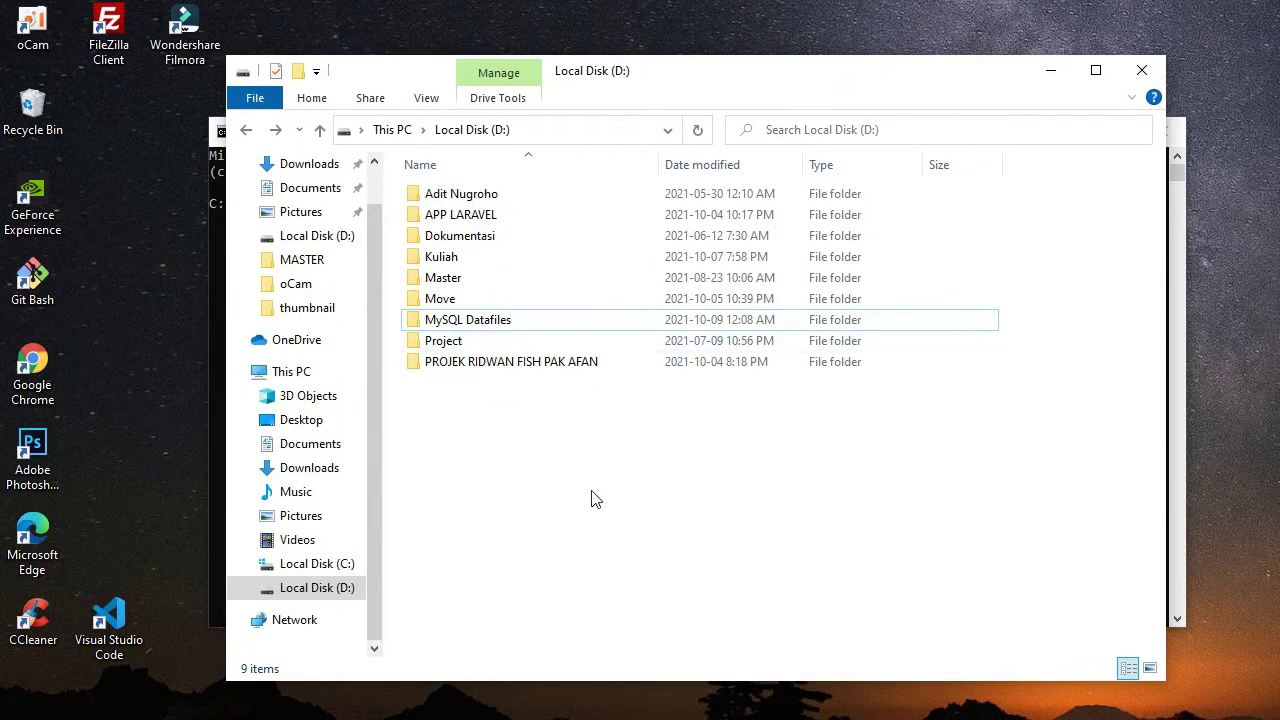
pyautogui.doubleClick(566, 322)
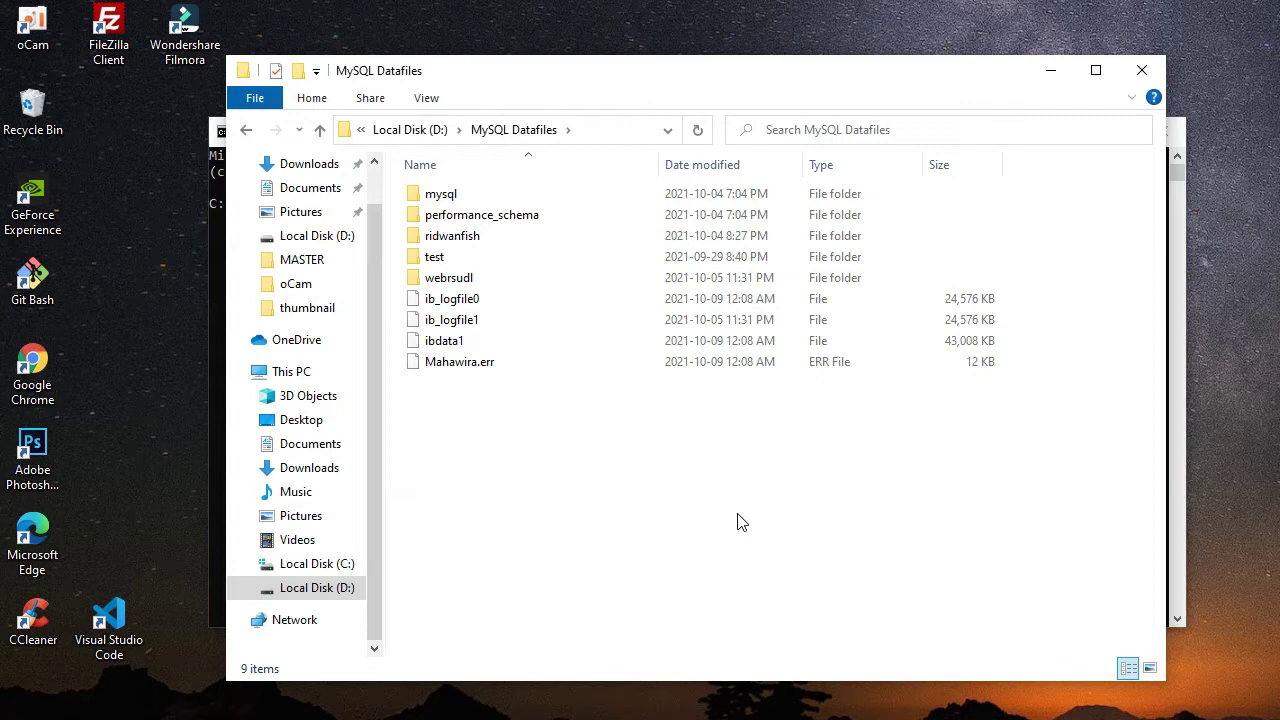
pyautogui.hotkey('alt', 'Up')
pyautogui.rightClick(525, 320)
pyautogui.press('m')
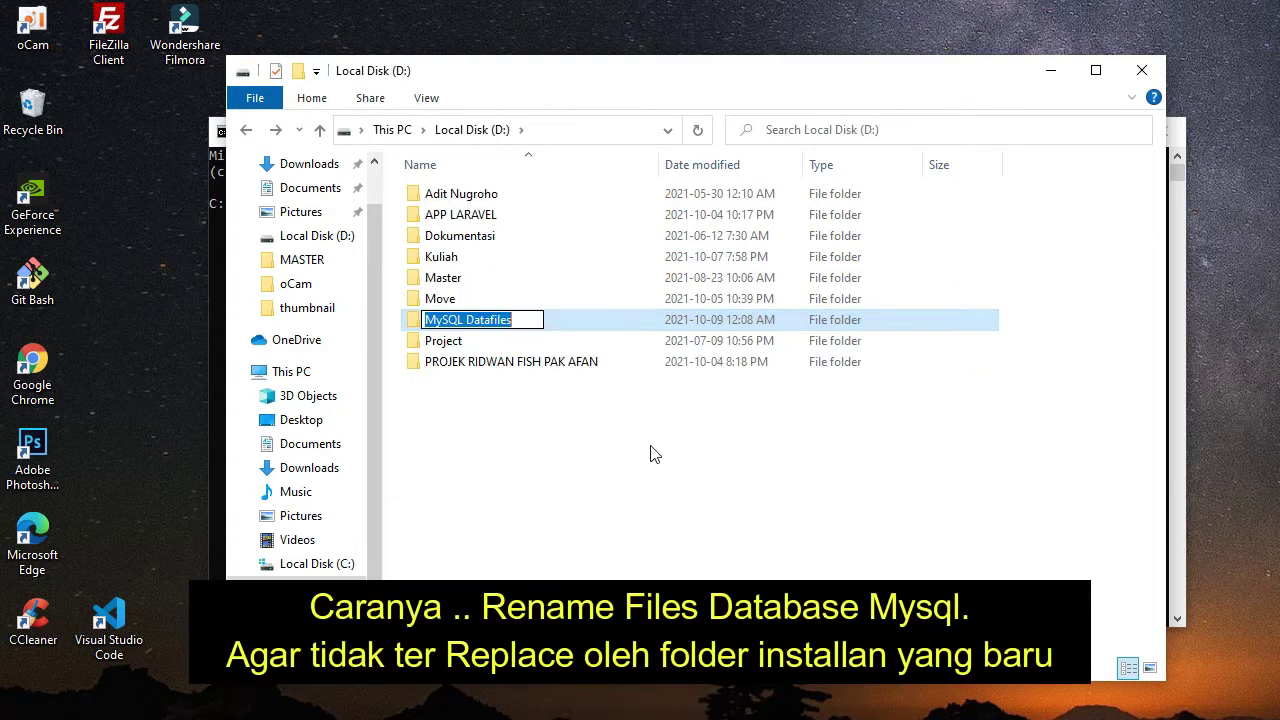
pyautogui.press('Escape')
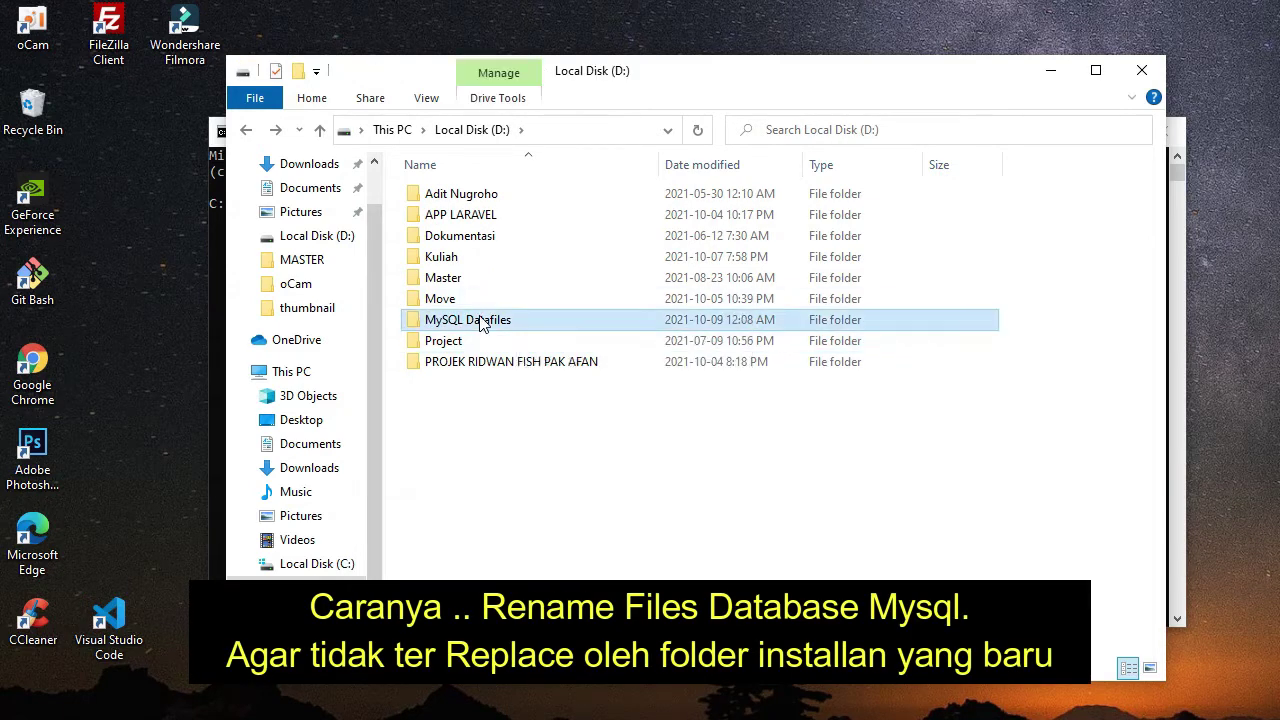
# Step: Rename the MySQL Datafiles folder on drive D as MySQL Datafiles_ASLI and minimize the folder window
pyautogui.rightClick(480, 320)
pyautogui.press('m')
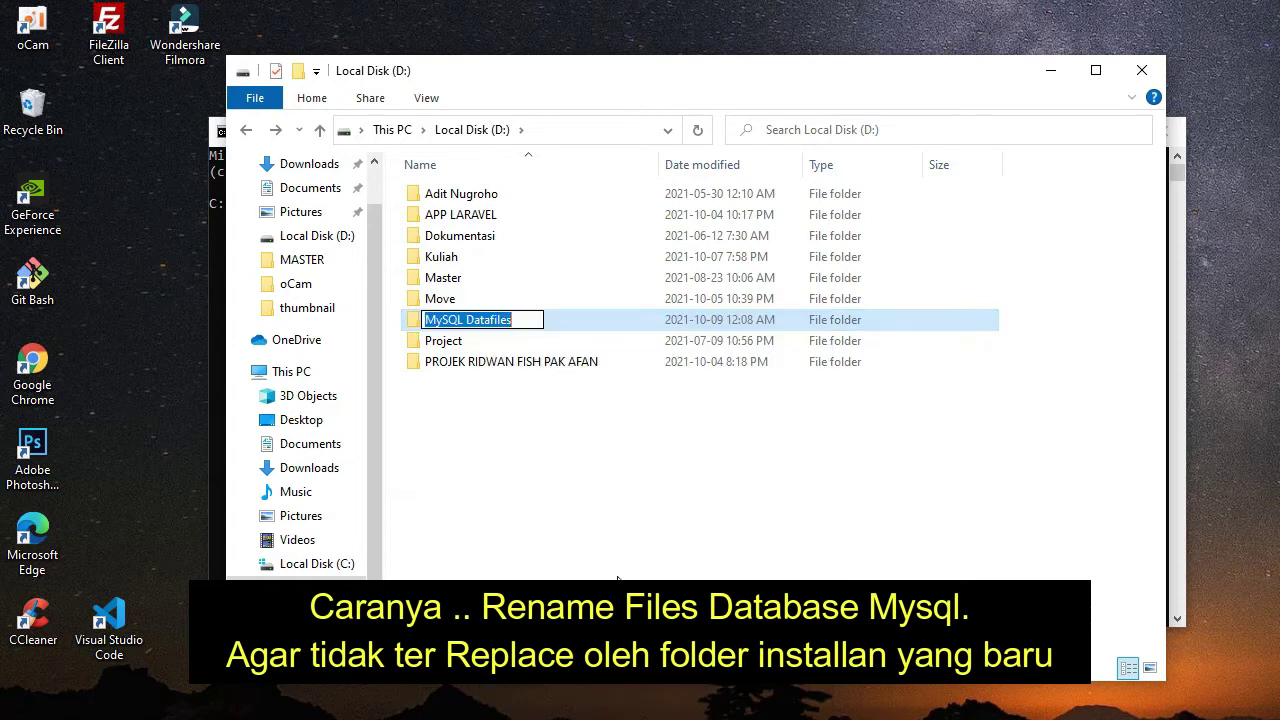
pyautogui.click(522, 320)
pyautogui.write('_AS')
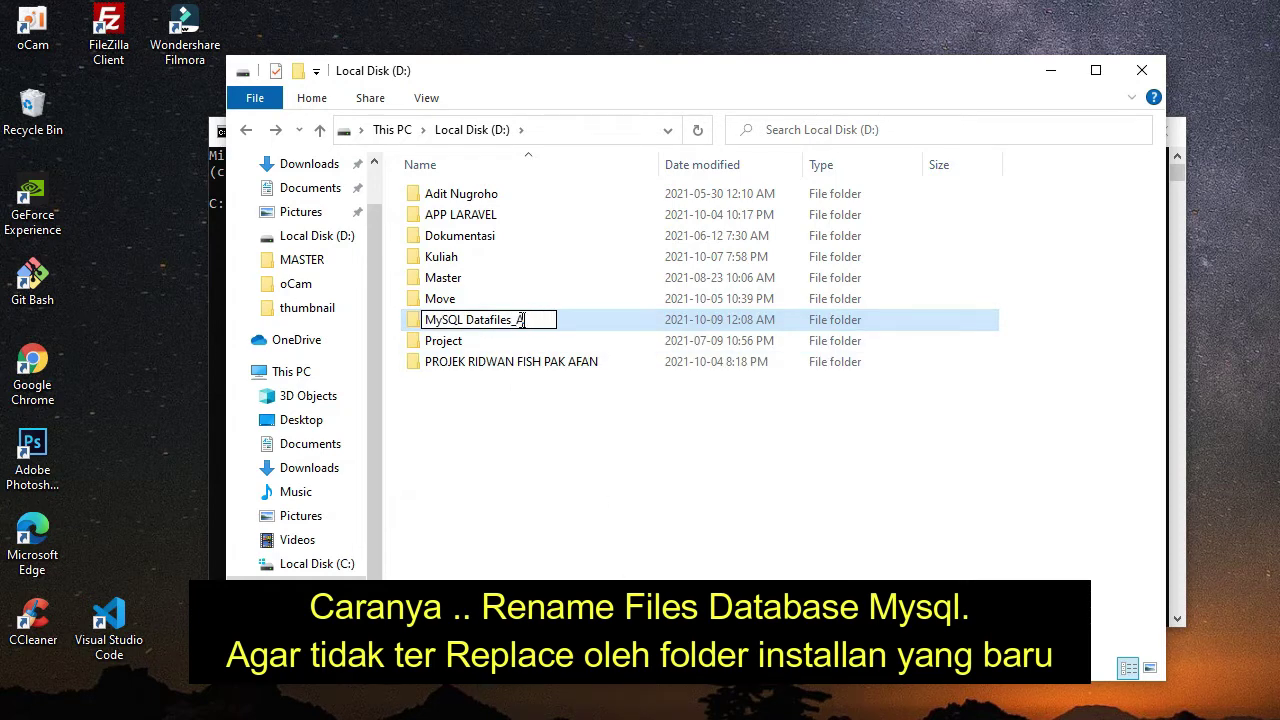
pyautogui.write('LI')
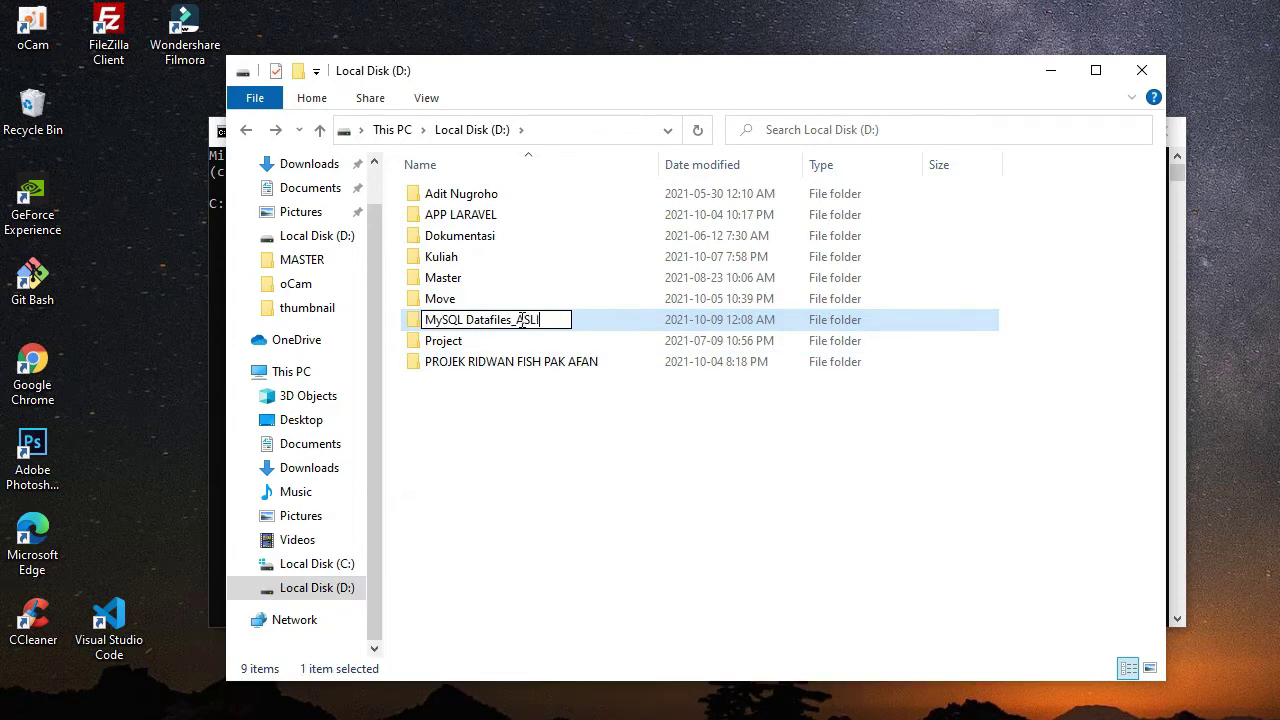
pyautogui.click(534, 403)
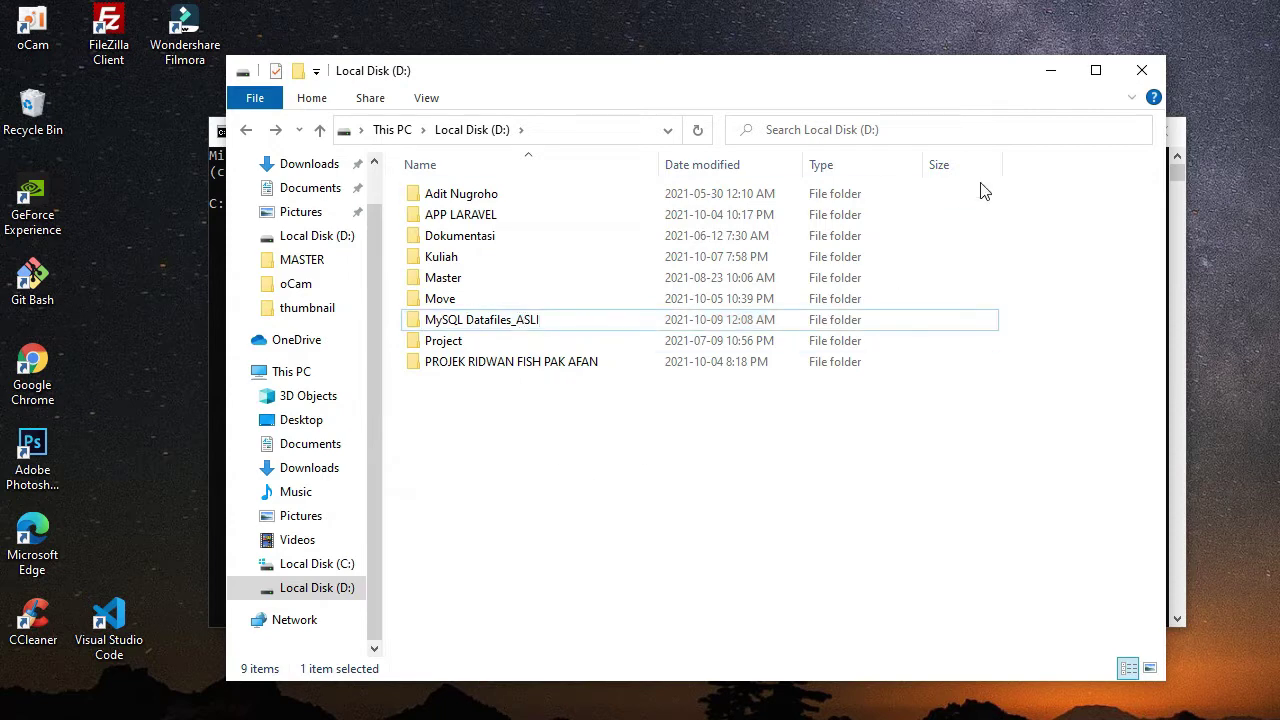
pyautogui.click(1052, 72)
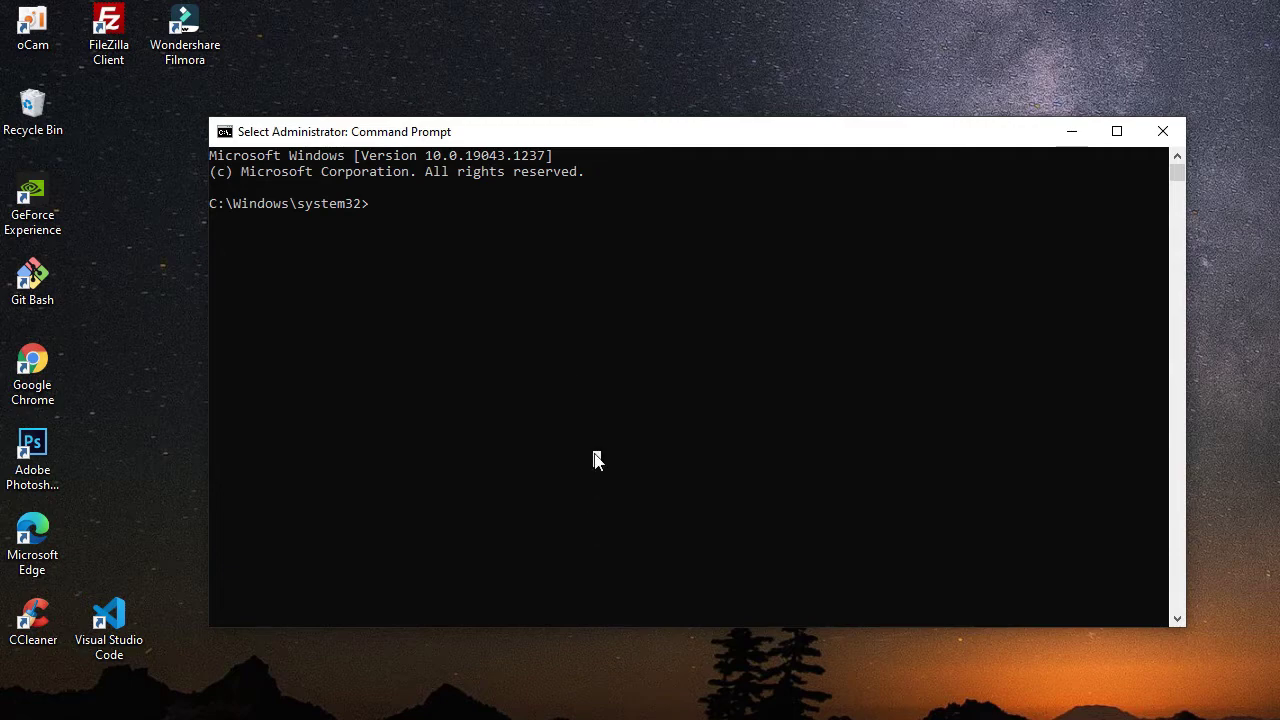
# Step: Run the control command from the command prompt and open the list of installed programs
pyautogui.write('contro')
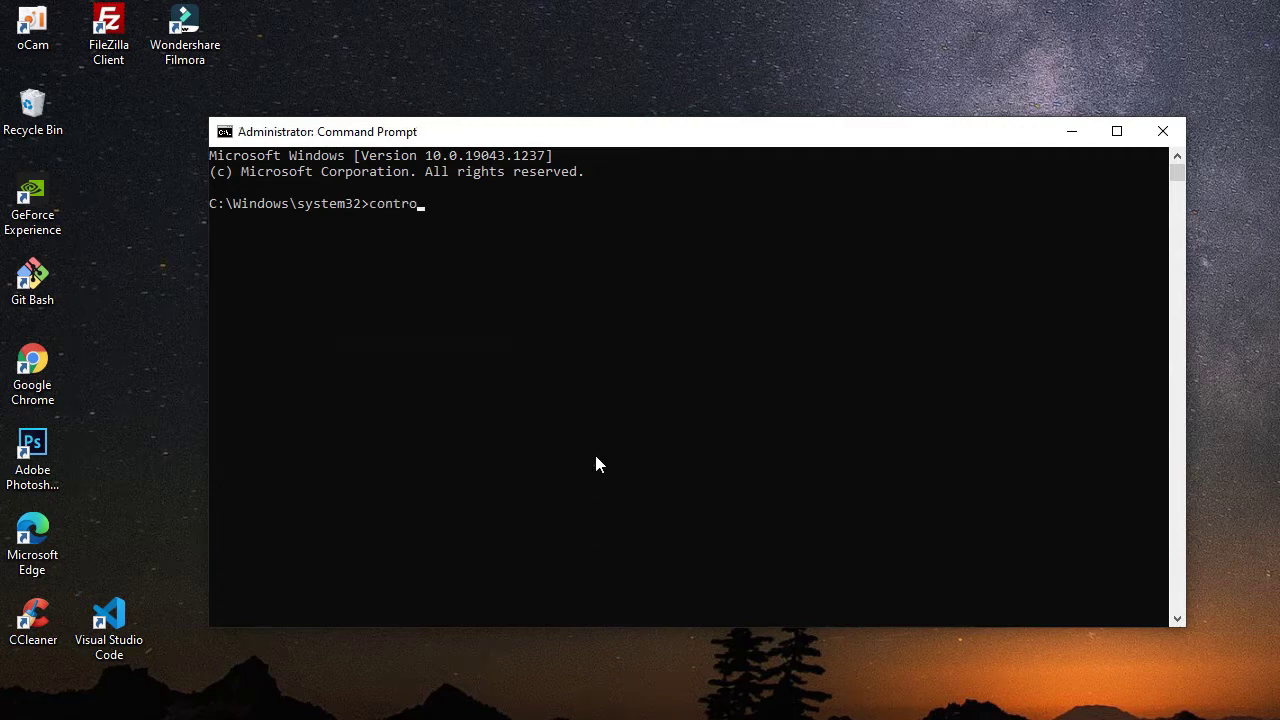
pyautogui.write('l')
pyautogui.press('Return')
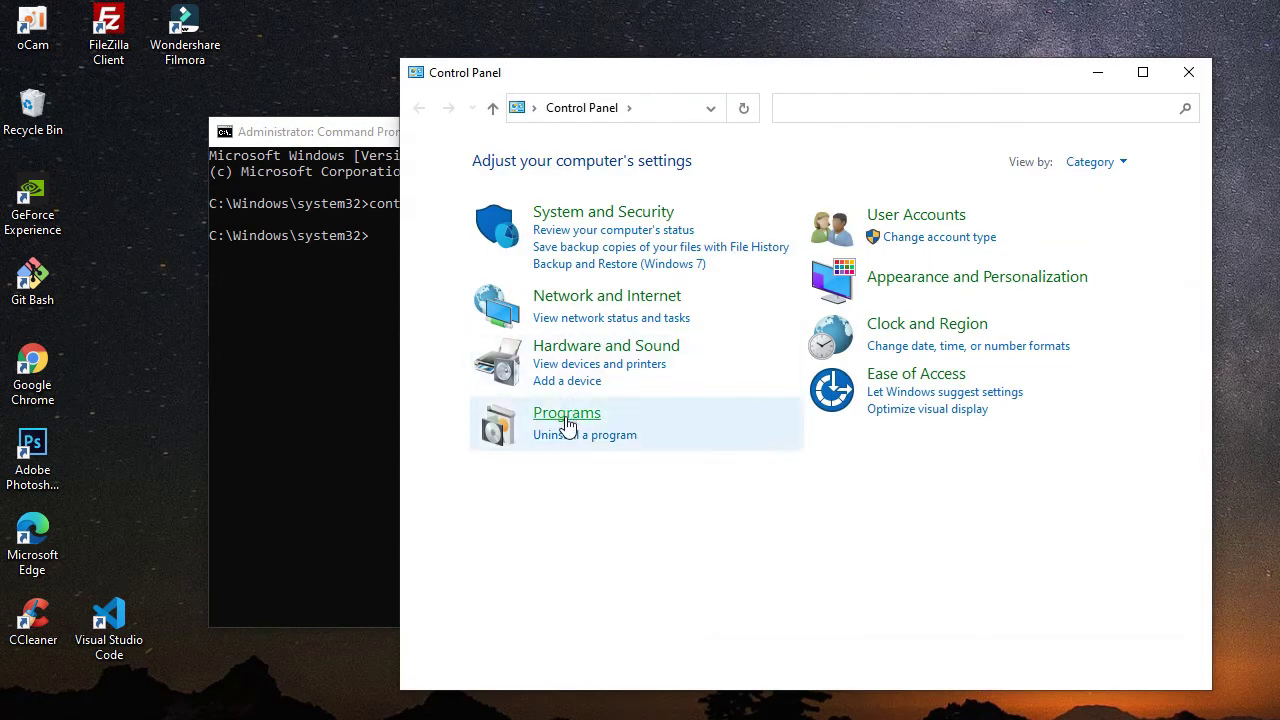
pyautogui.click(567, 425)
pyautogui.click(688, 177)
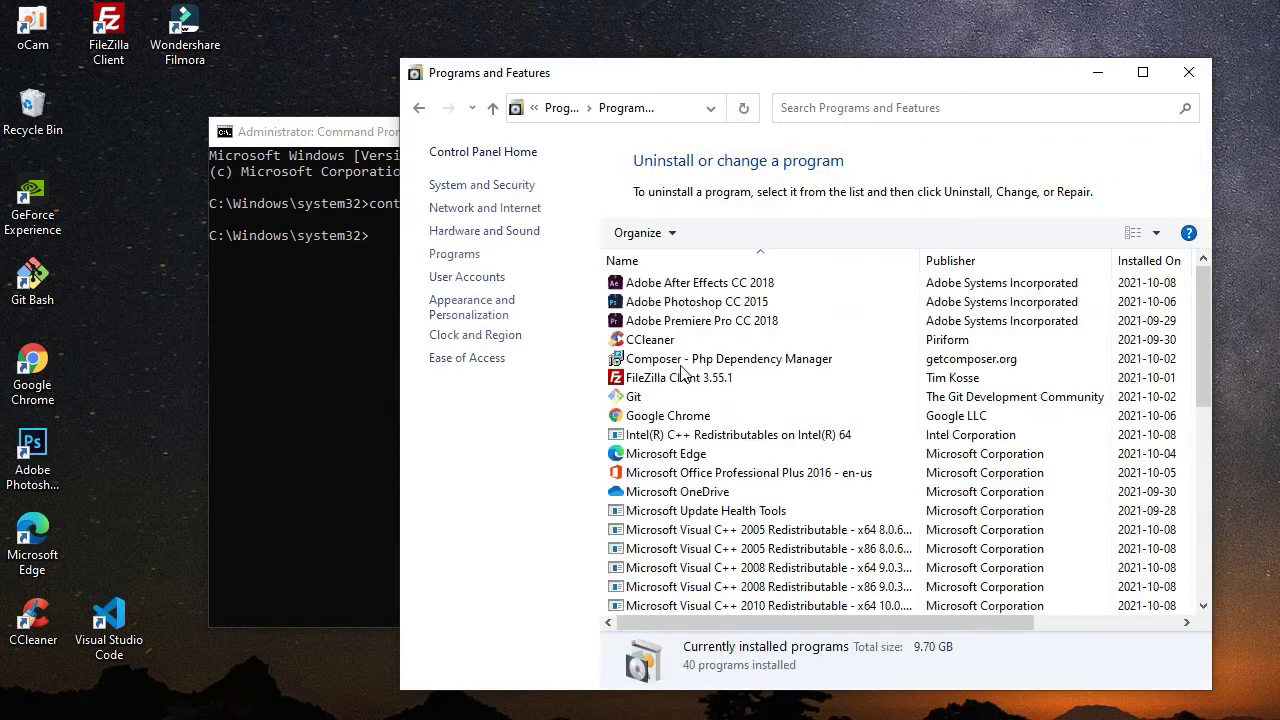
# Step: Uninstall MySQL Server 5.5 and close the installed programs window
pyautogui.scroll(-6, 685, 370)
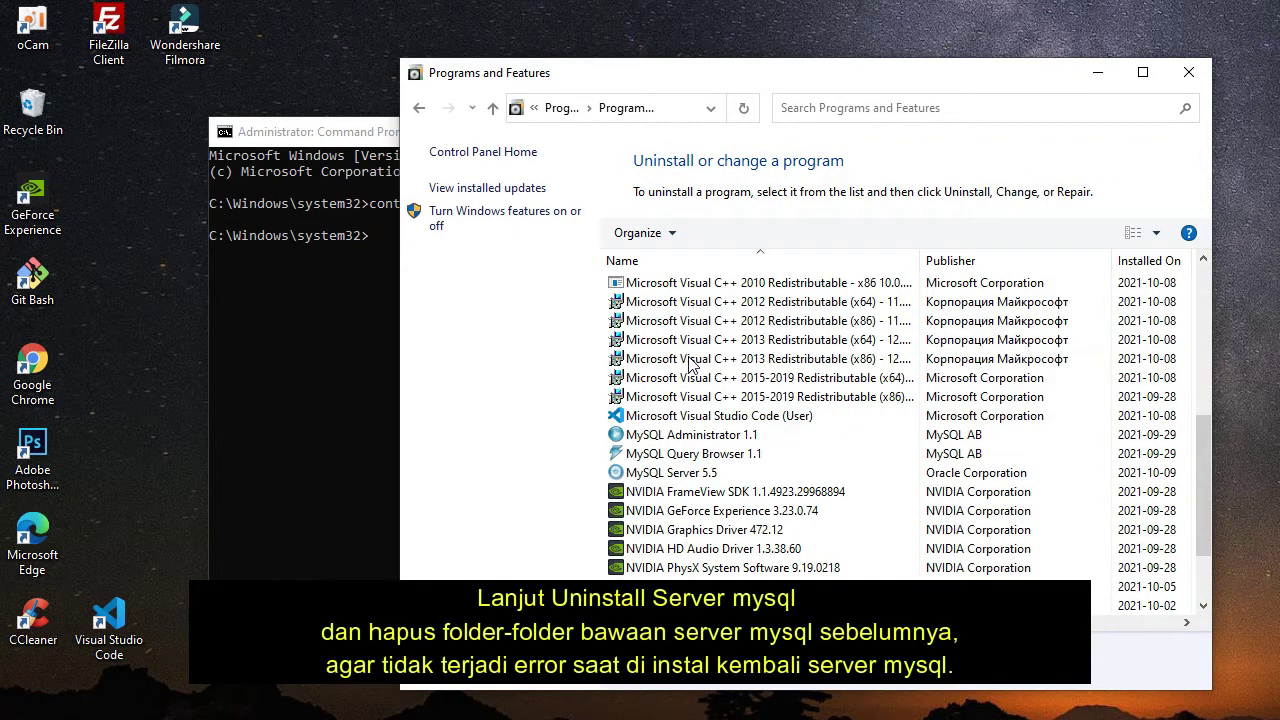
pyautogui.click(690, 473)
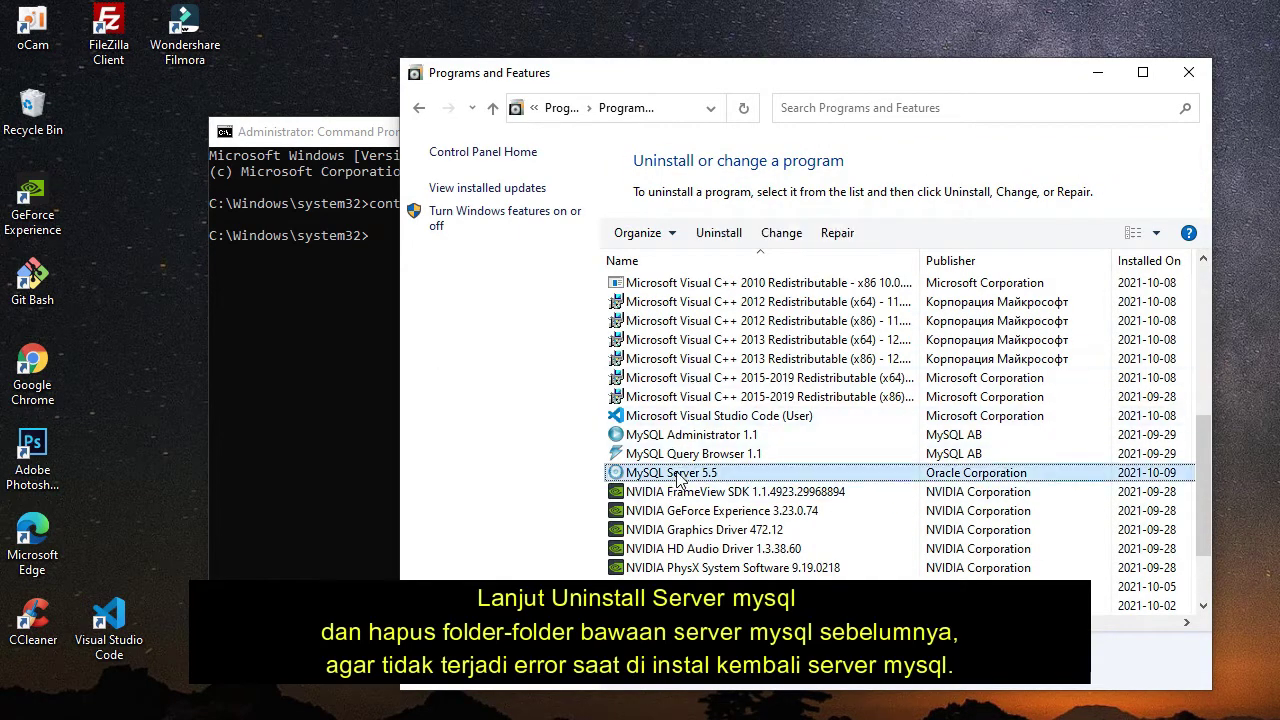
pyautogui.click(716, 236)
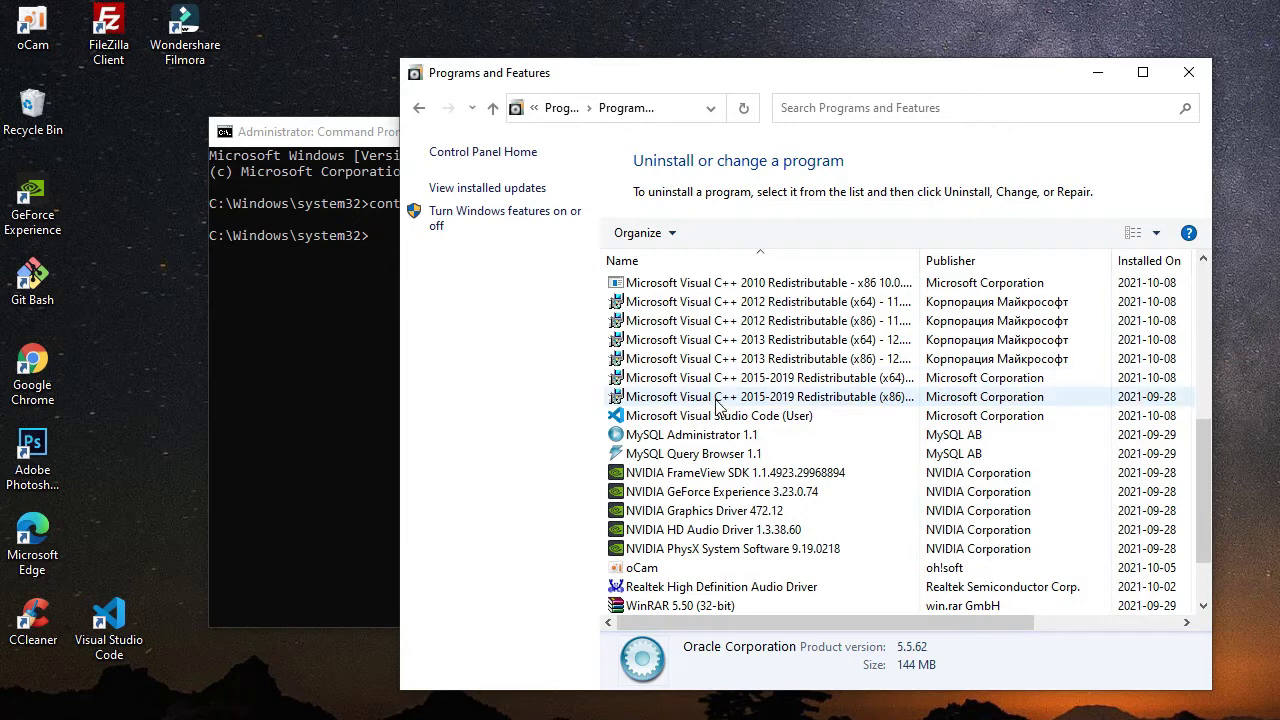
pyautogui.click(1188, 72)
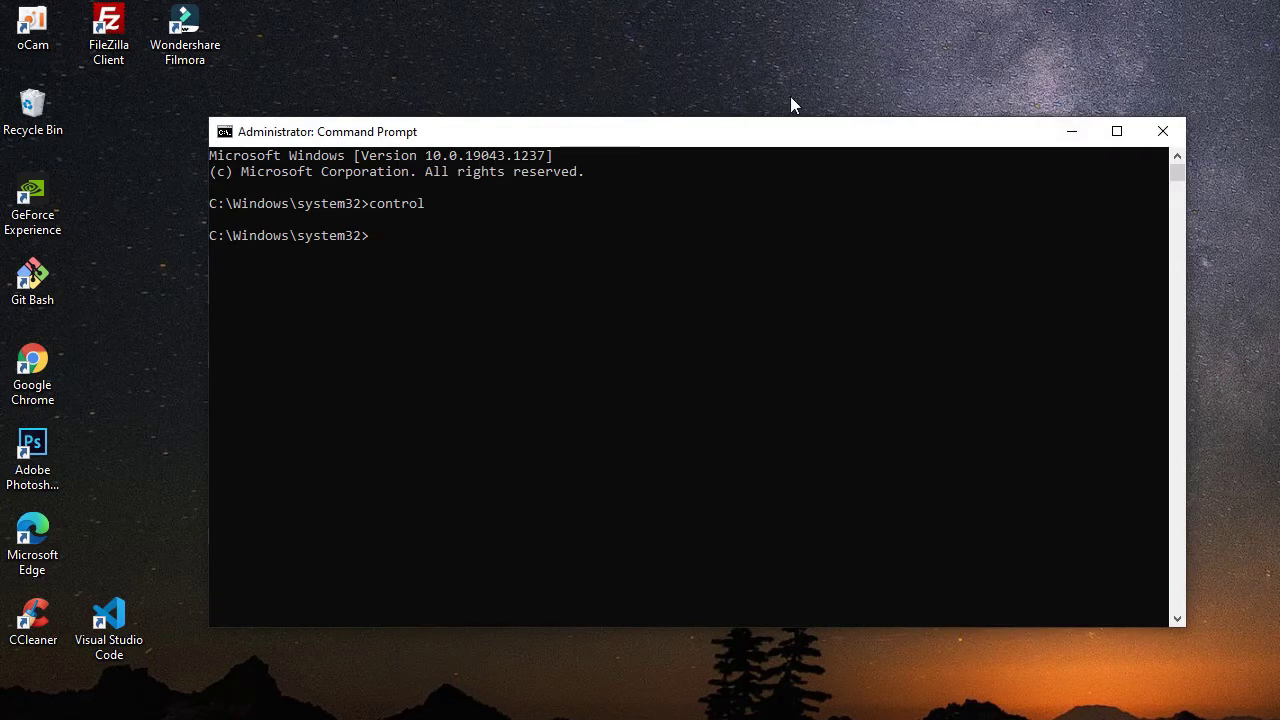
# Step: Refresh the desktop, and change the command prompt to the root of drive C with cd\
pyautogui.rightClick(798, 66)
pyautogui.click(826, 126)
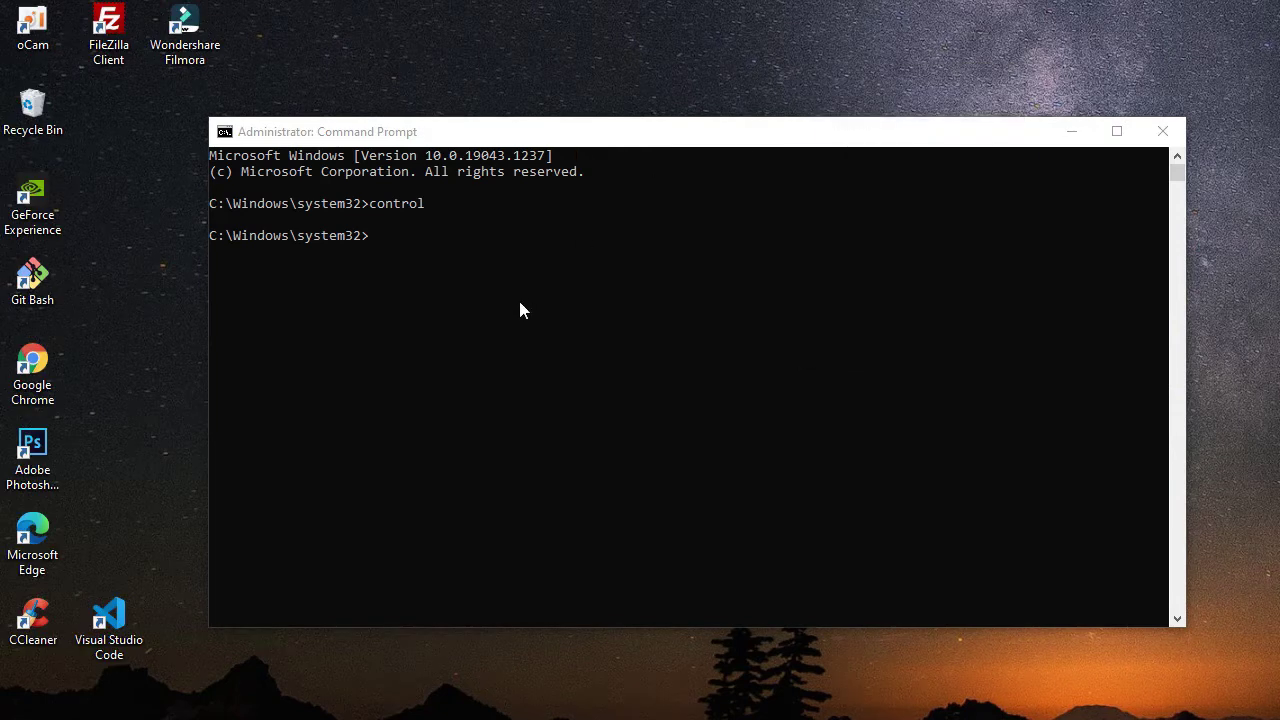
pyautogui.press('c')
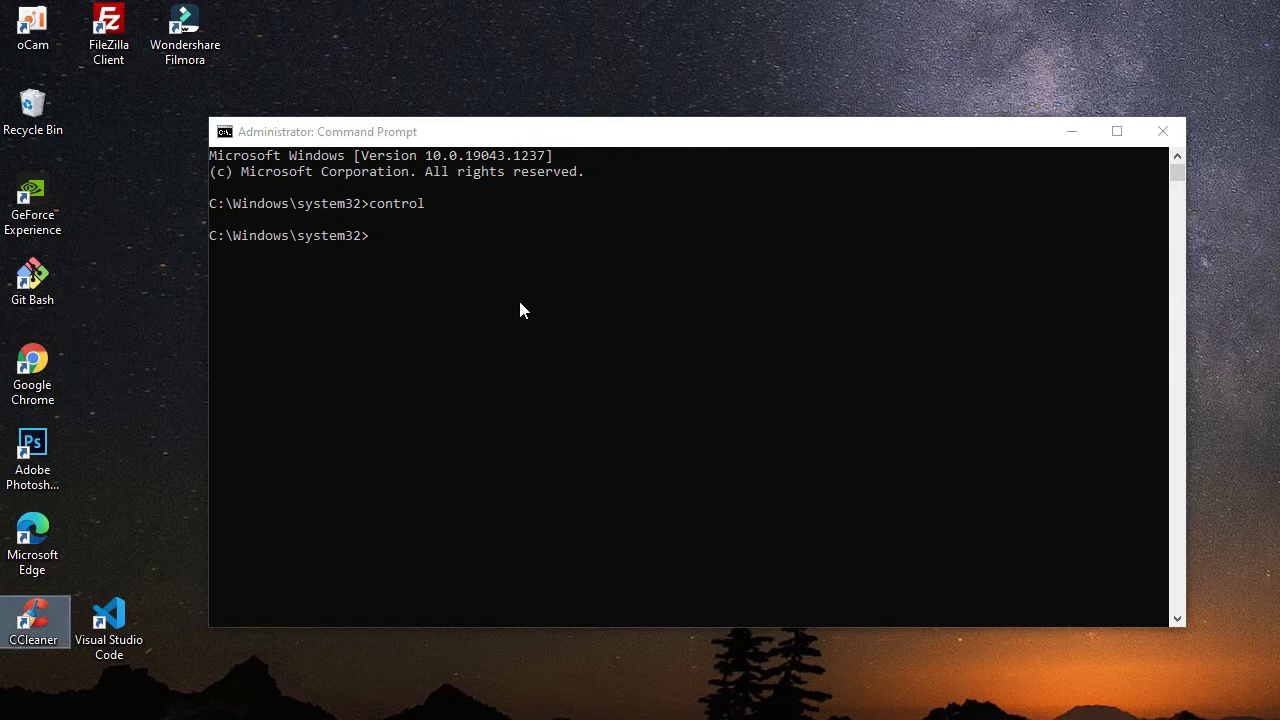
pyautogui.click(463, 327)
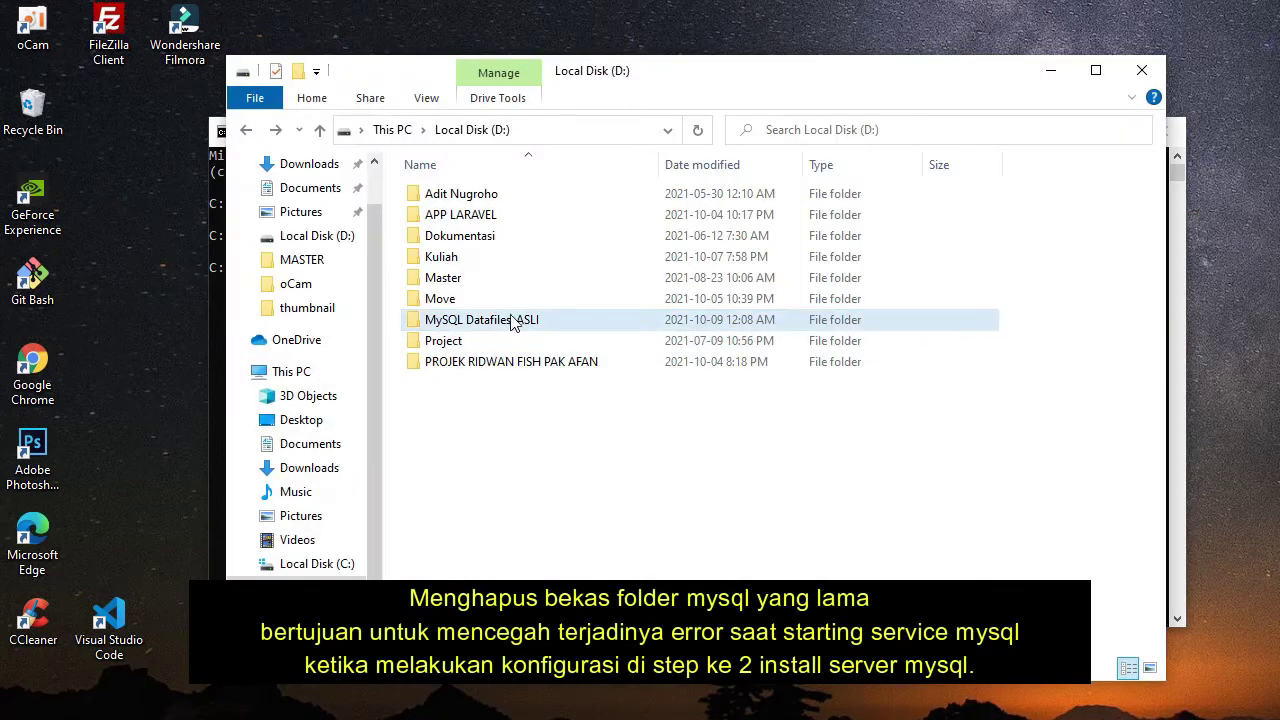
pyautogui.click(1050, 70)
pyautogui.click(588, 456)
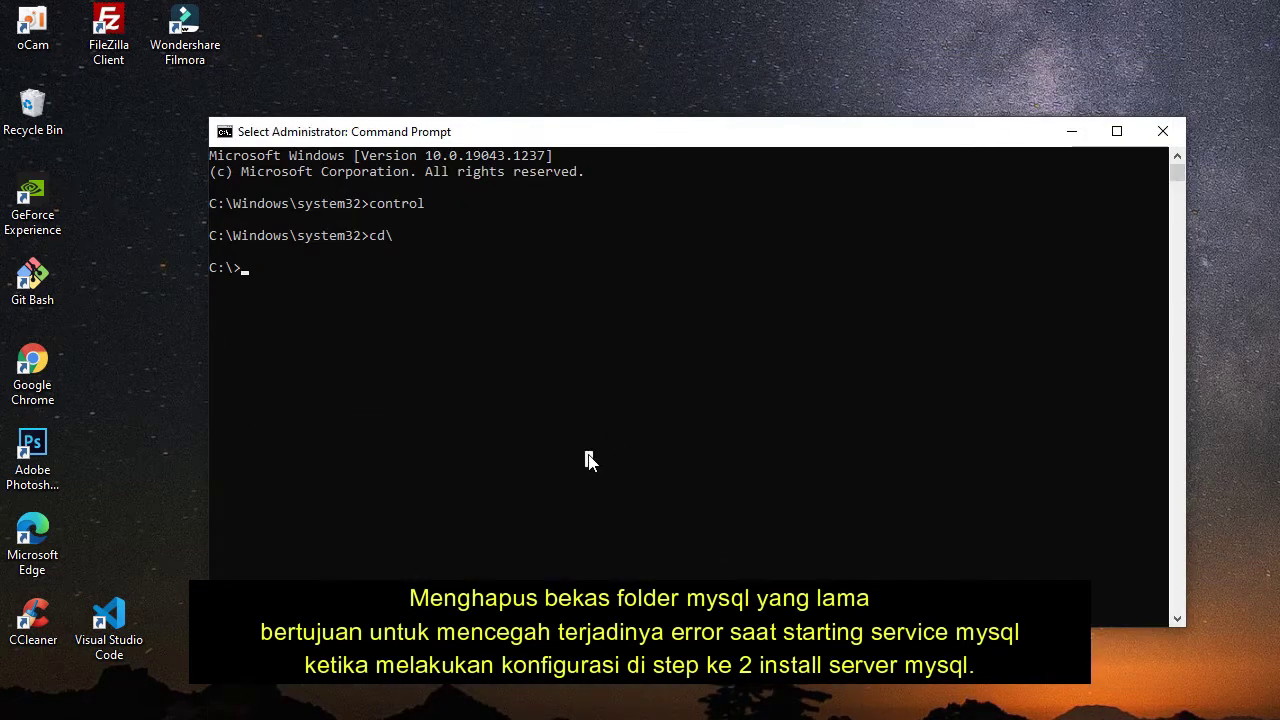
# Step: Launch File Explorer with the explorer command and browse to the Program Files folder on drive C
pyautogui.write('explorer')
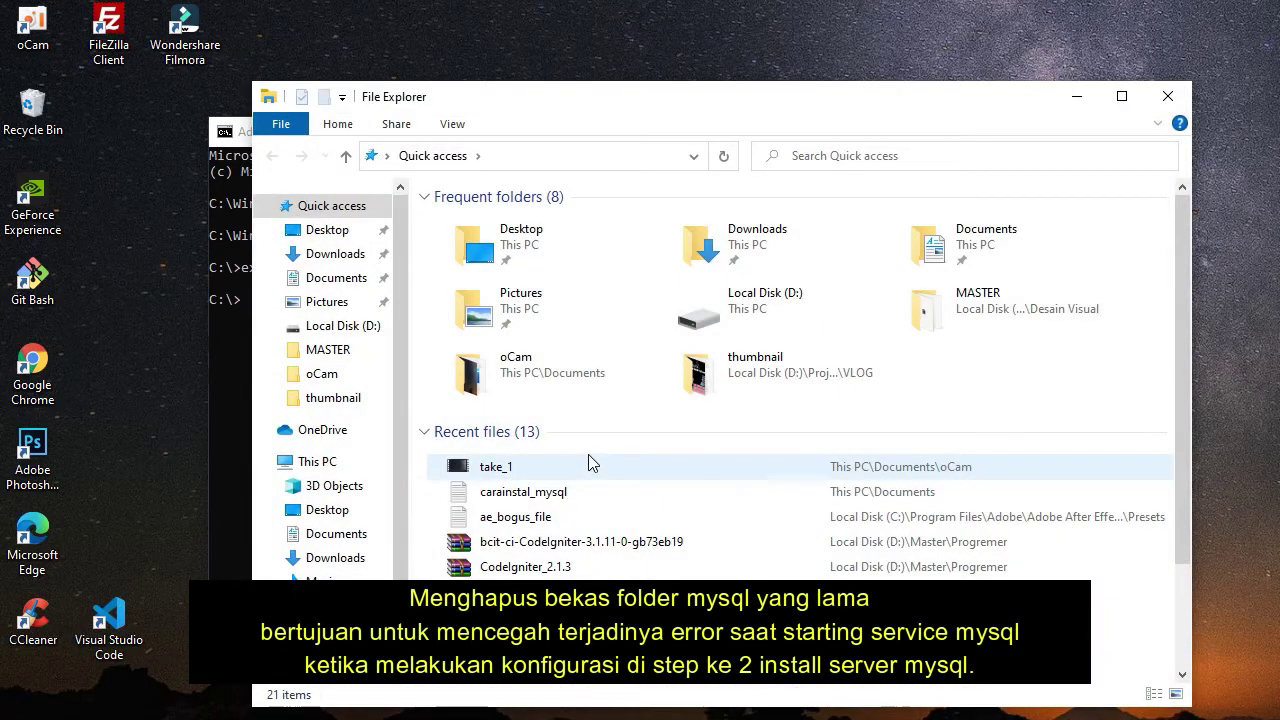
pyautogui.moveTo(612, 90); pyautogui.dragTo(607, 64)
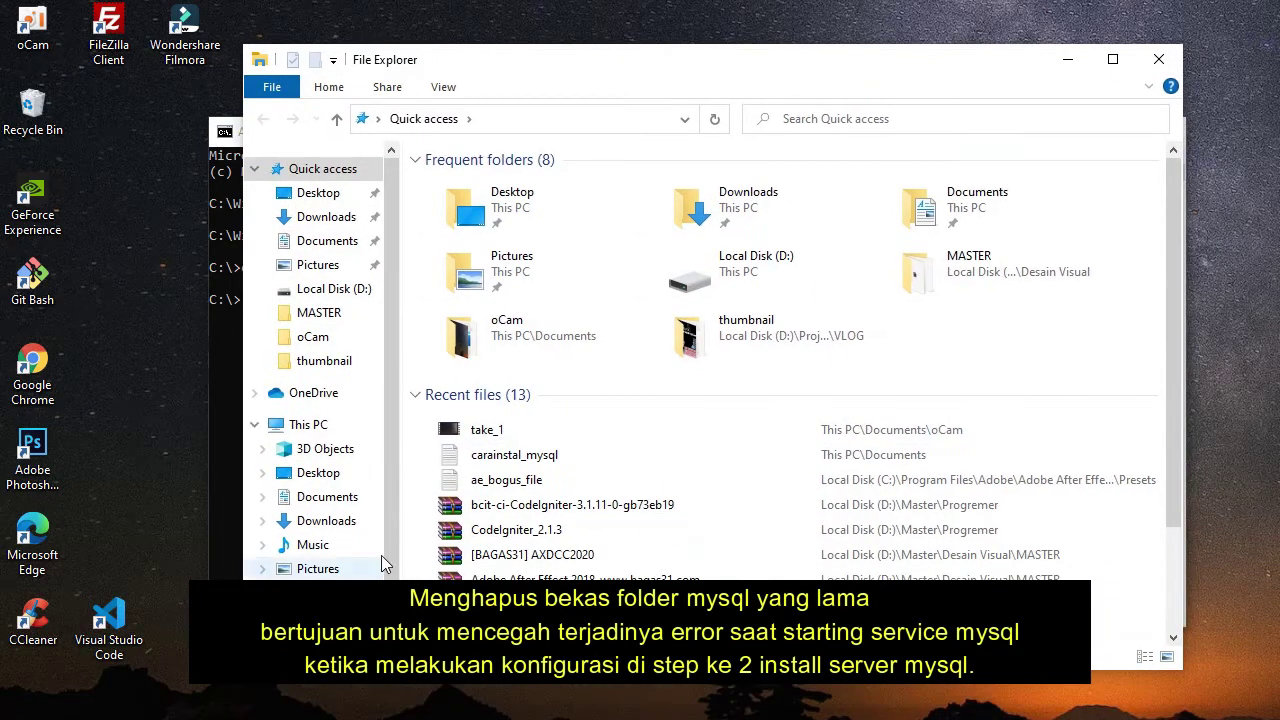
pyautogui.scroll(-2, 381, 555)
pyautogui.click(334, 553)
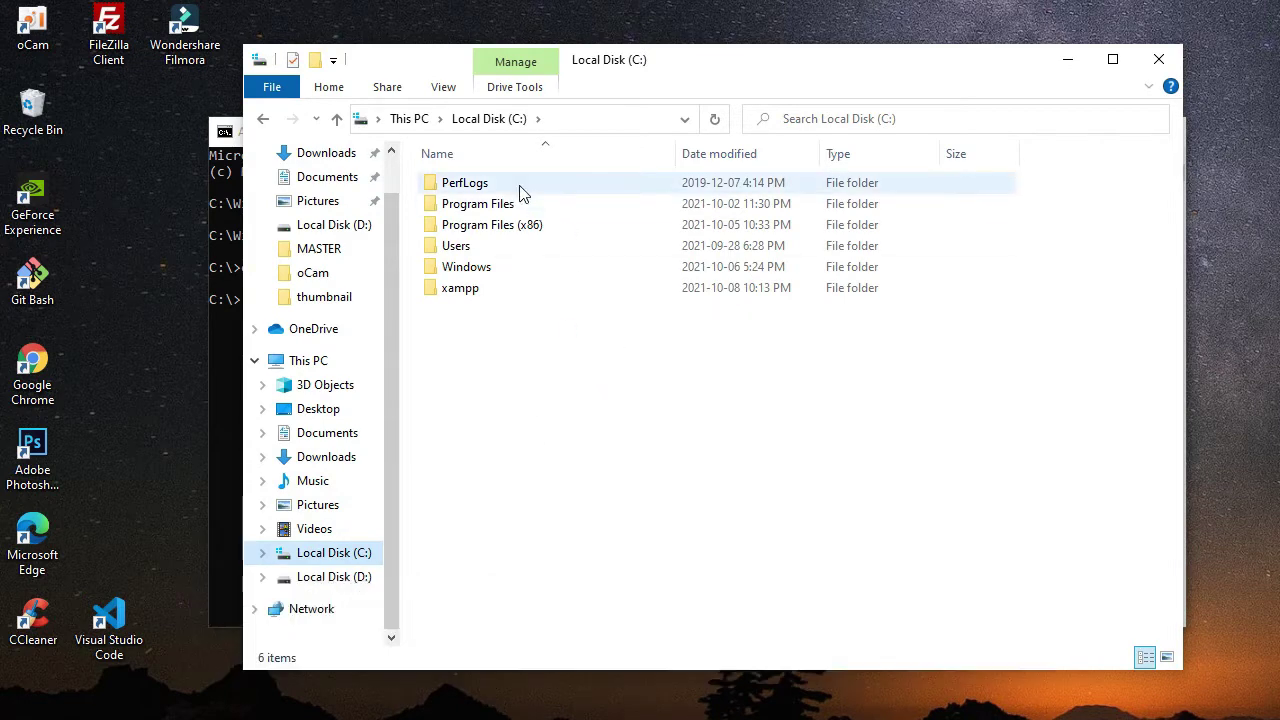
pyautogui.doubleClick(519, 212)
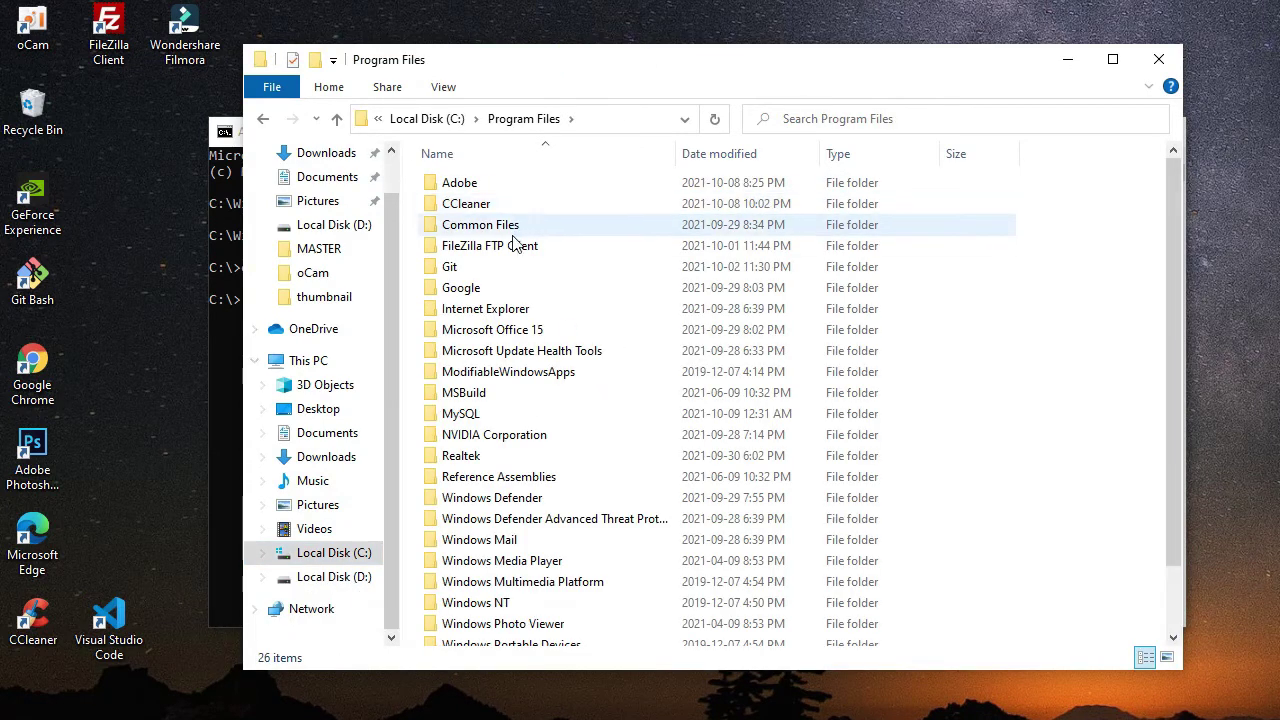
# Step: Examine the leftover MySQL\MySQL Server 5.5 folder inside Program Files and go back to Program Files
pyautogui.scroll(-1, 517, 388)
pyautogui.doubleClick(520, 362)
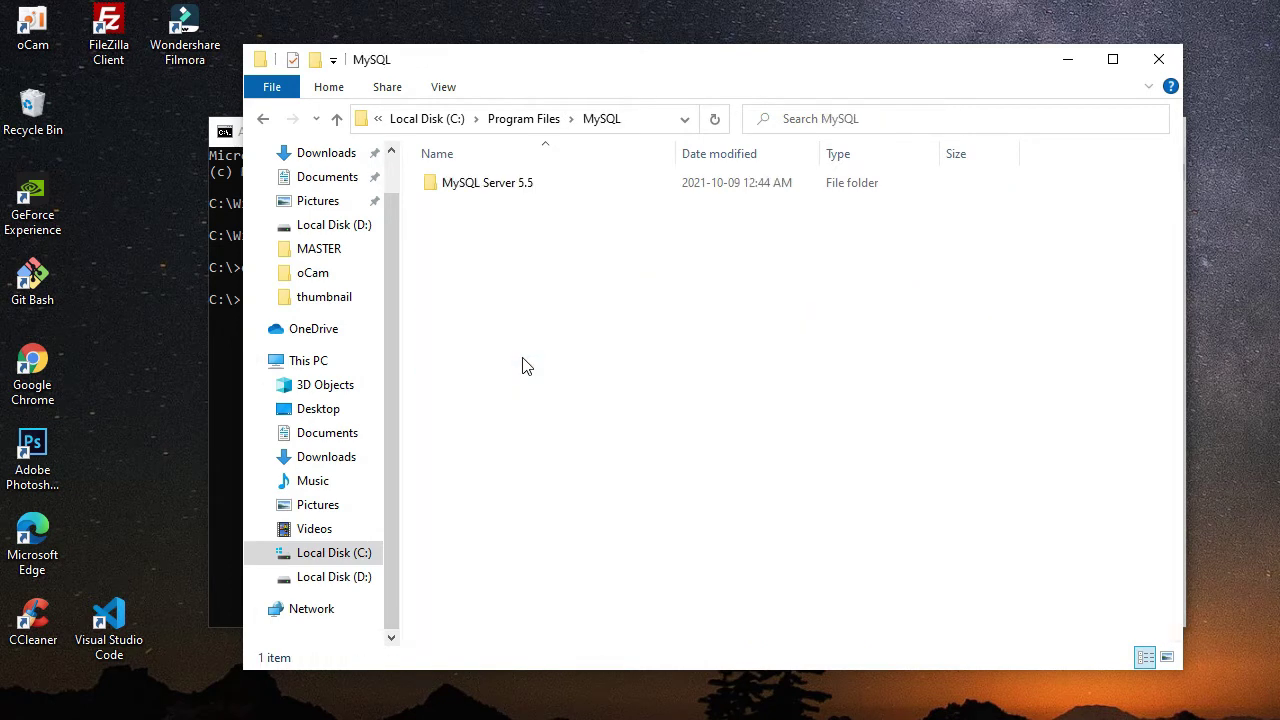
pyautogui.click(517, 196)
pyautogui.doubleClick(517, 190)
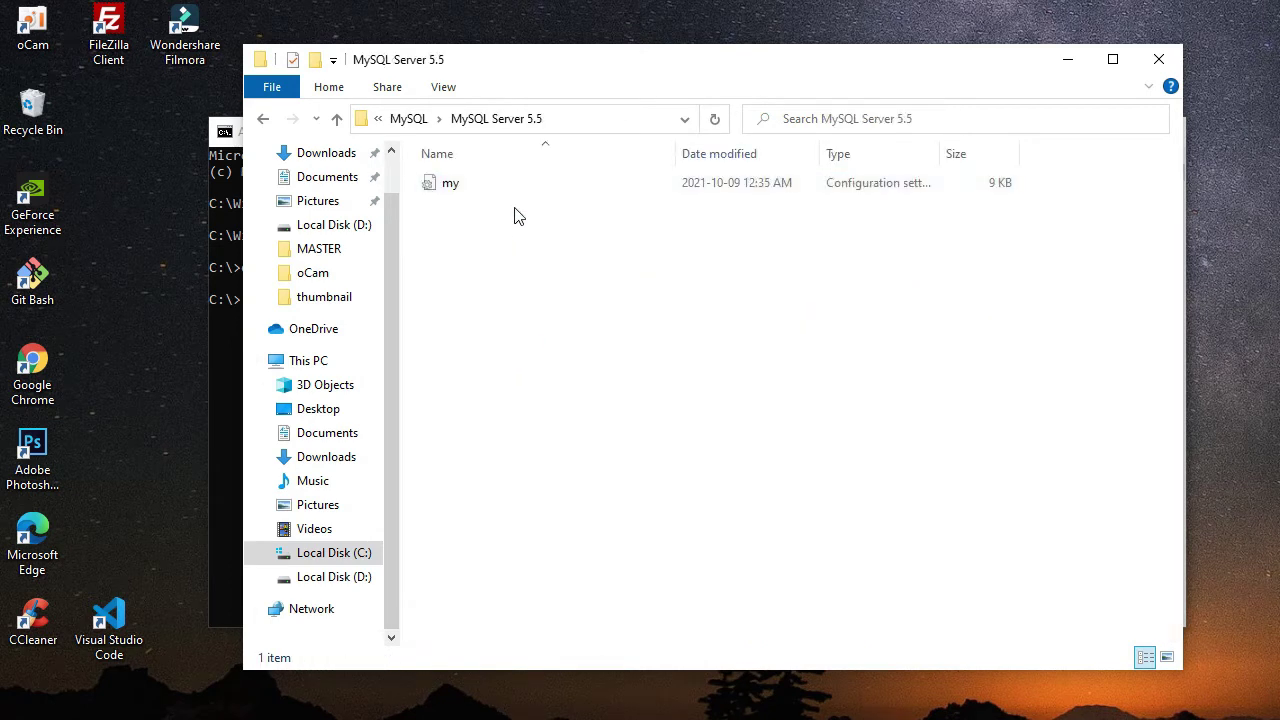
pyautogui.click(263, 120)
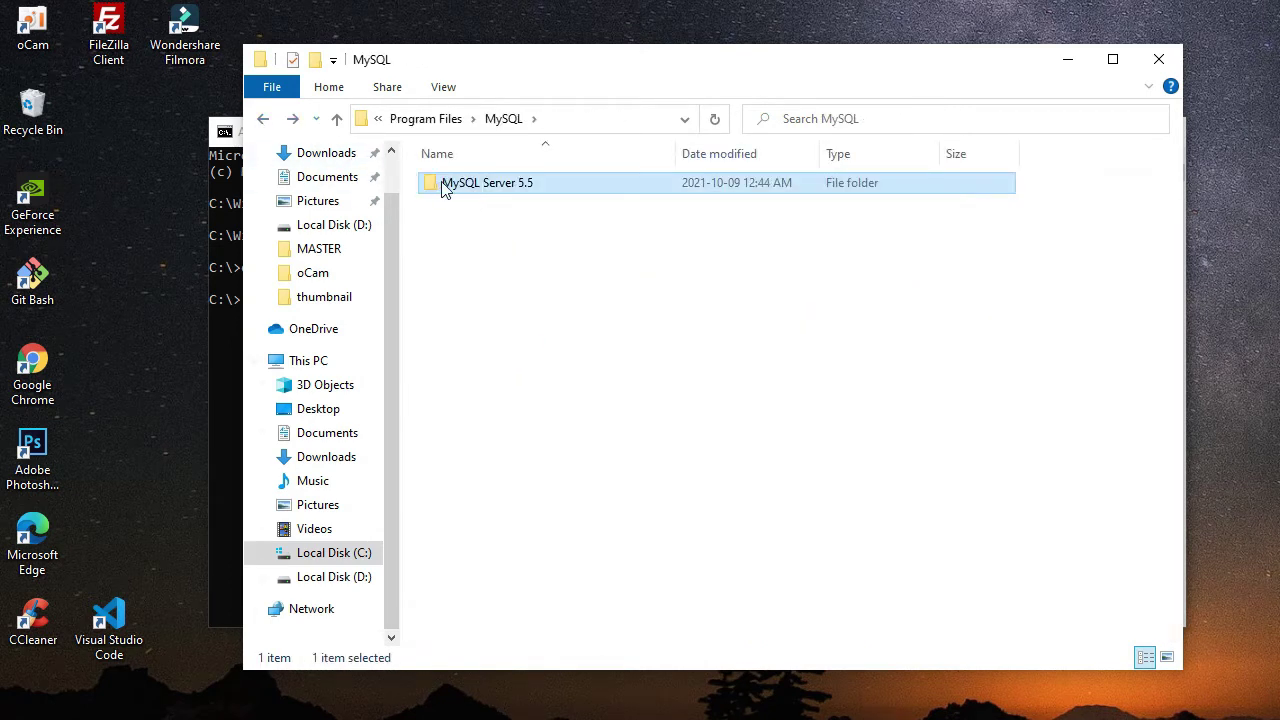
pyautogui.click(263, 120)
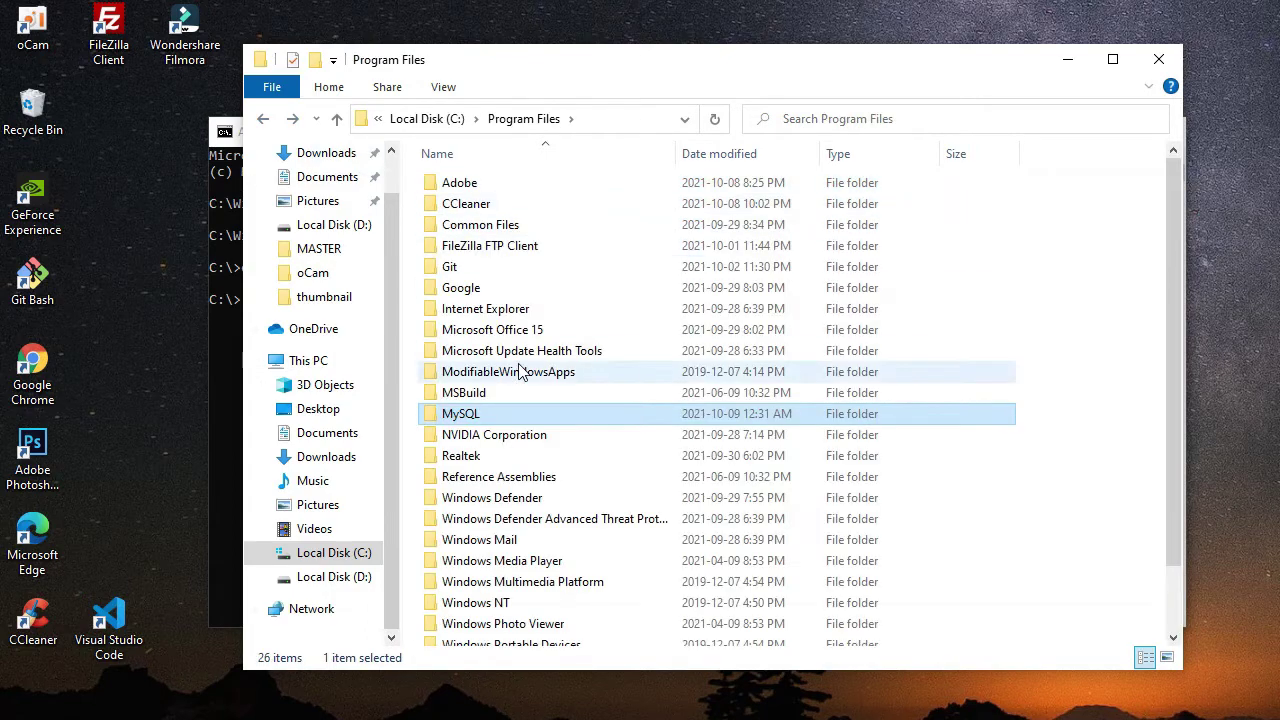
# Step: Delete the MySQL folder from Program Files on drive C
pyautogui.rightClick(456, 405)
pyautogui.click(448, 440)
pyautogui.rightClick(458, 413)
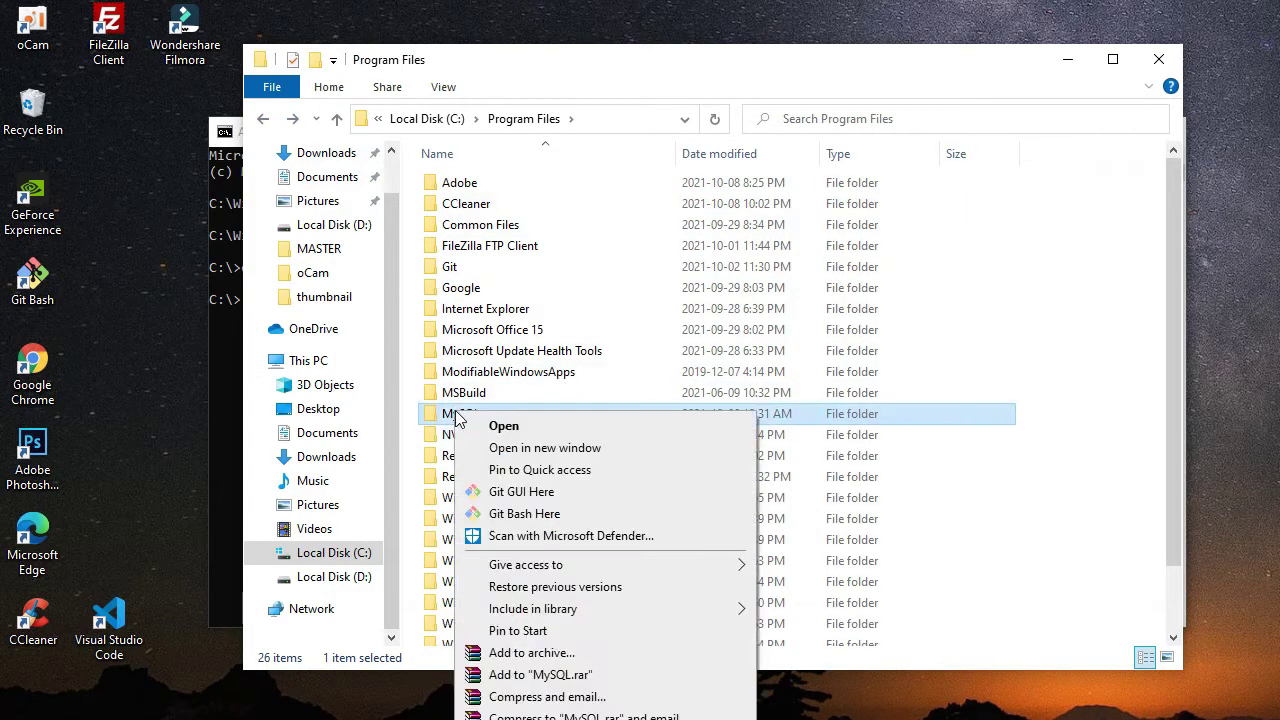
pyautogui.press('Escape')
pyautogui.press('Delete')
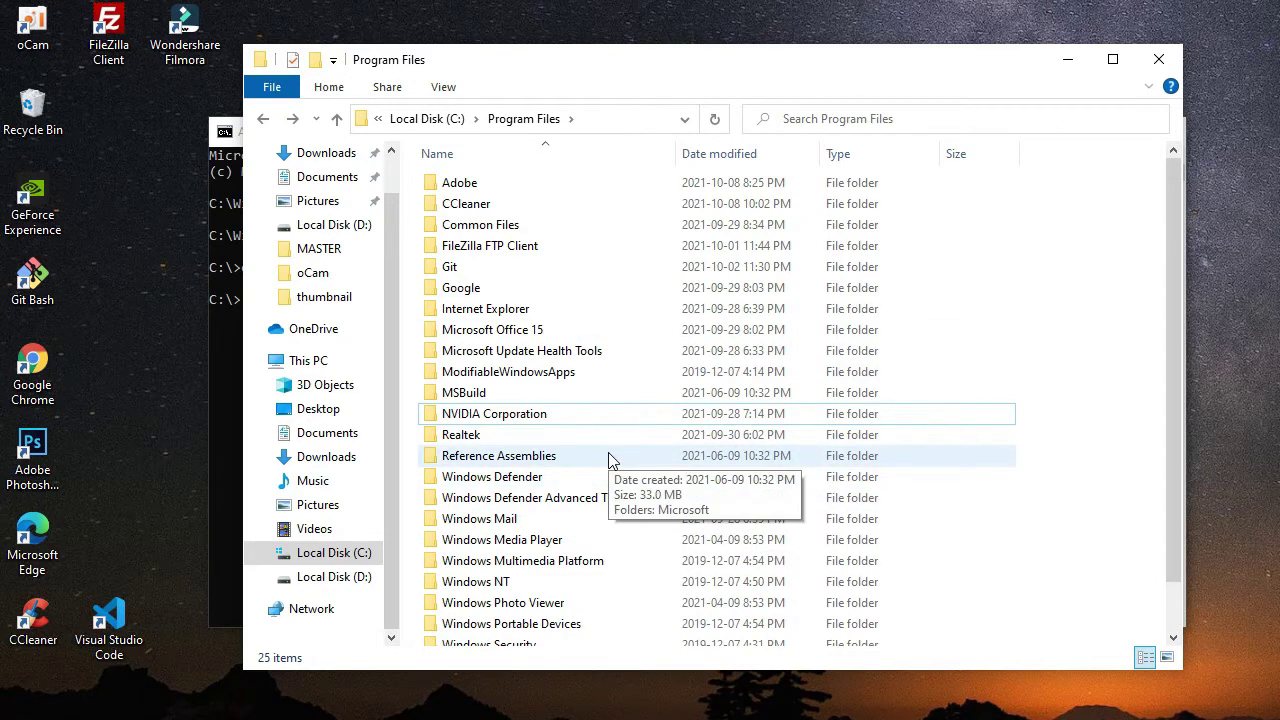
# Step: Return to the root of drive C, move the folder window aside and switch back to the Command Prompt
pyautogui.click(263, 118)
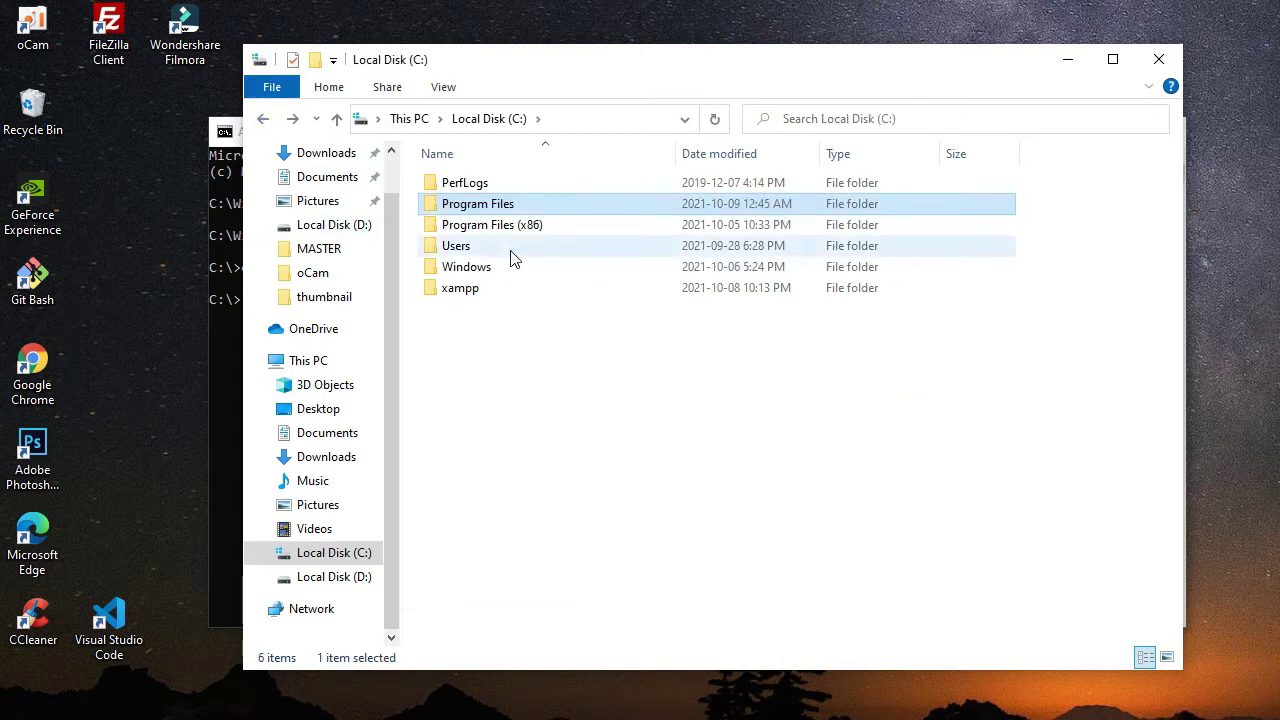
pyautogui.moveTo(557, 59); pyautogui.dragTo(680, 56)
pyautogui.click(362, 141)
pyautogui.click(451, 362)
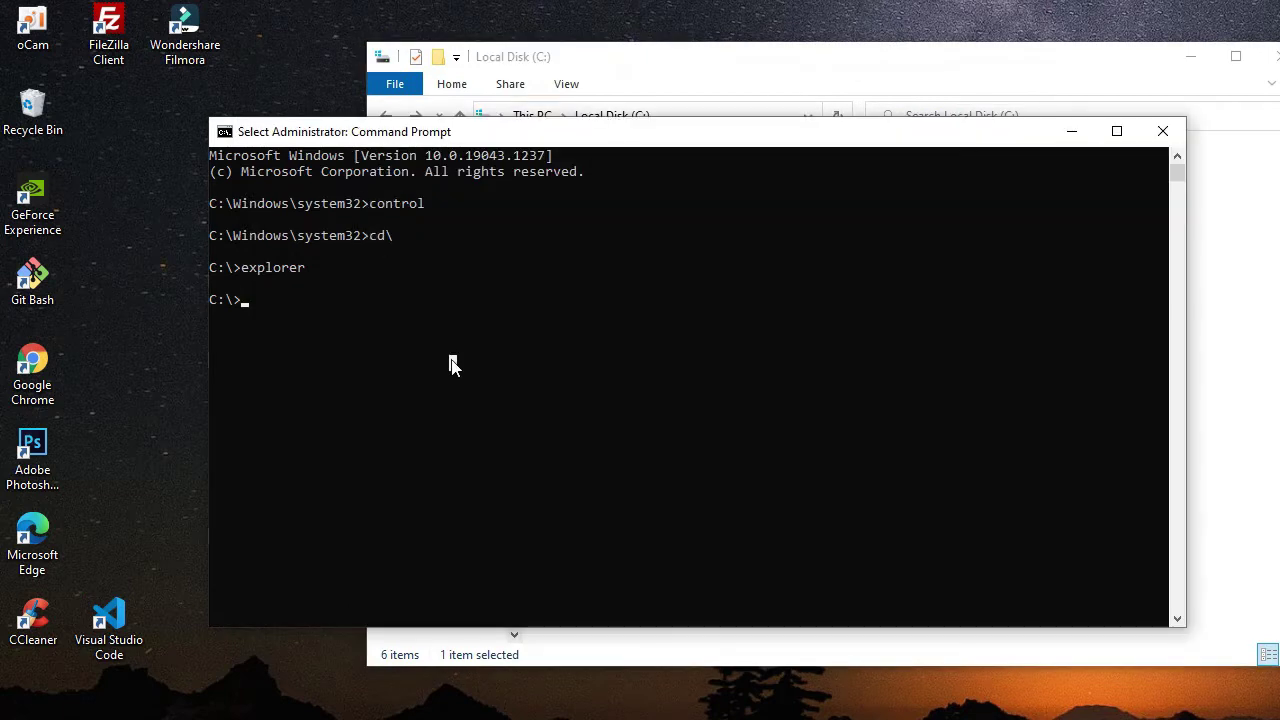
# Step: Open the ProgramData folder on drive C by running explorer ProgramData in the command prompt
pyautogui.write('explorer')
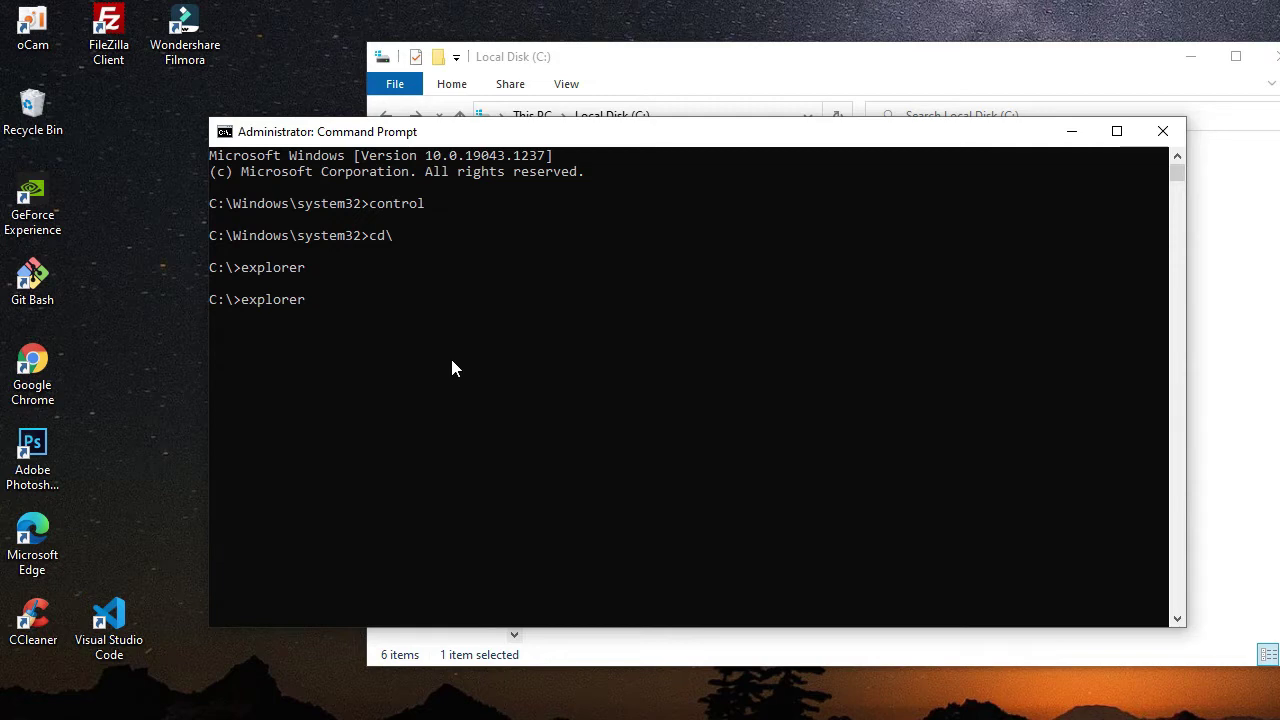
pyautogui.write(' a')
pyautogui.write('pp')
pyautogui.press('BackSpace')
pyautogui.press('BackSpace')
pyautogui.press('BackSpace')
pyautogui.write('p')
pyautogui.press('Tab')
pyautogui.press('Tab')
pyautogui.press('Tab')
pyautogui.press('Return')
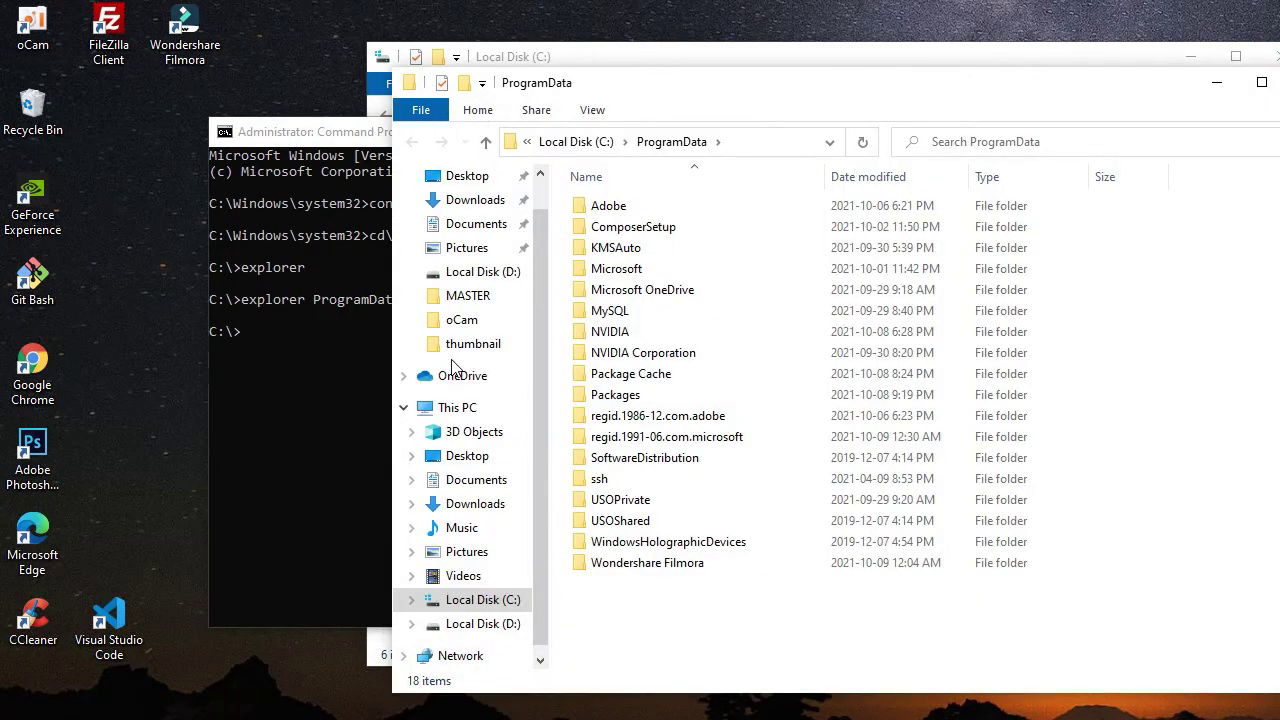
# Step: Examine the MySQL\MySQL Server 5.5\data folder inside ProgramData and go back to ProgramData
pyautogui.doubleClick(609, 311)
pyautogui.doubleClick(643, 206)
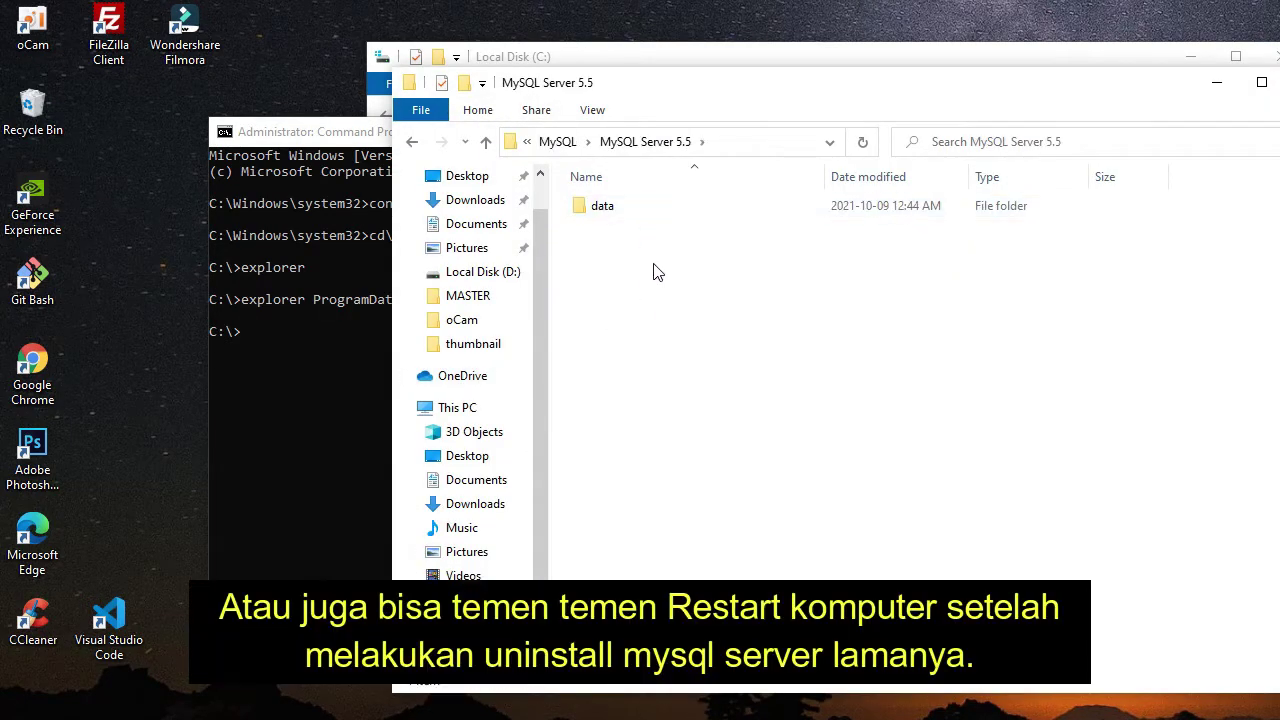
pyautogui.doubleClick(652, 213)
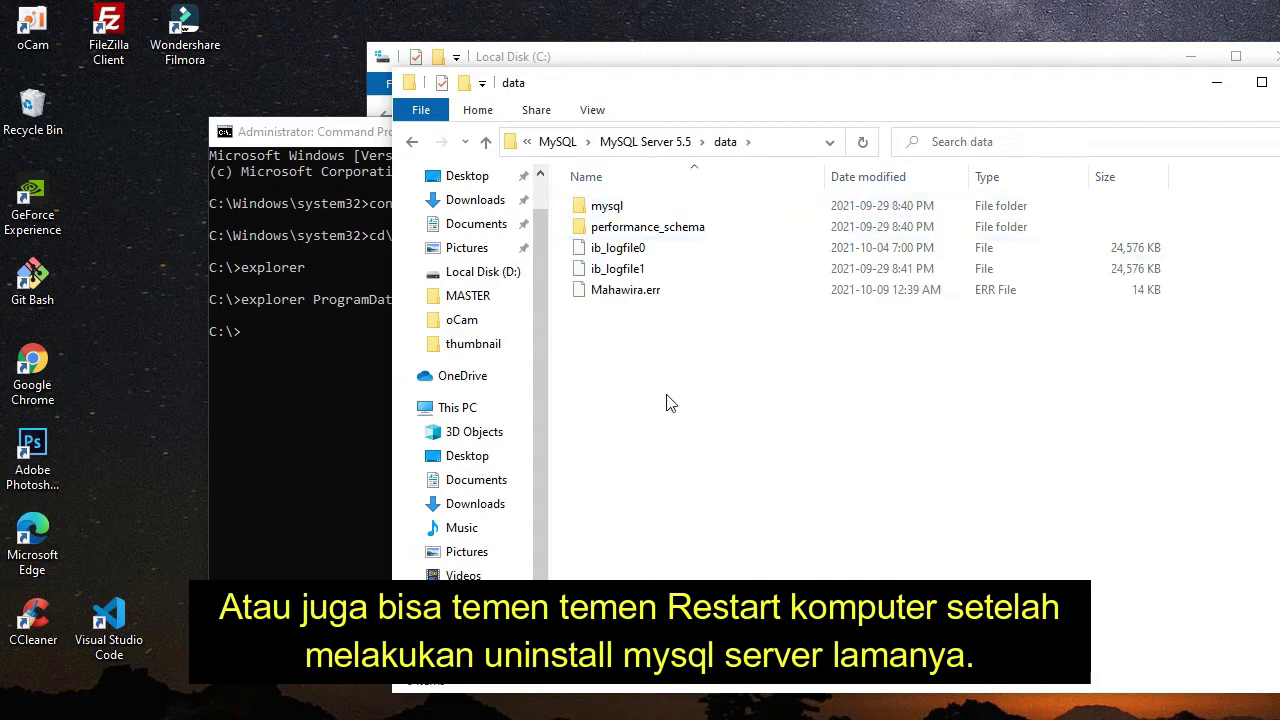
pyautogui.click(411, 142)
pyautogui.click(412, 145)
pyautogui.click(412, 145)
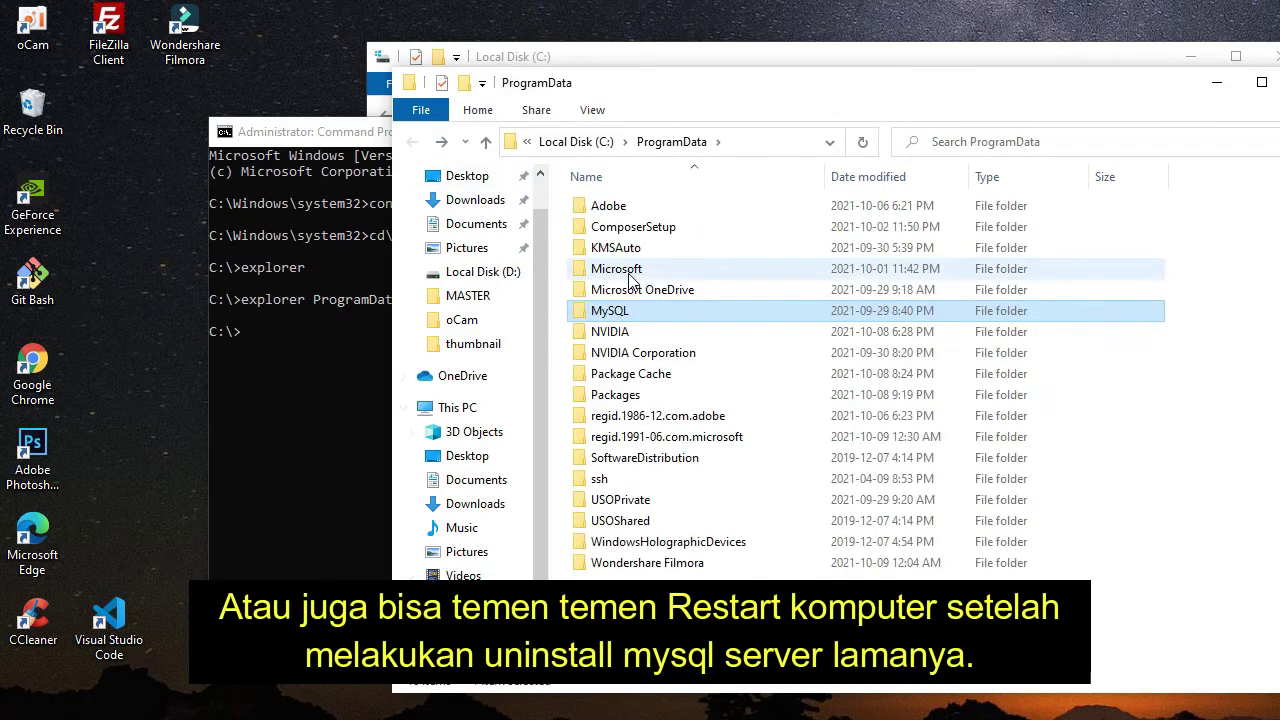
# Step: Delete the MySQL folder from ProgramData and close the ProgramData window
pyautogui.rightClick(641, 313)
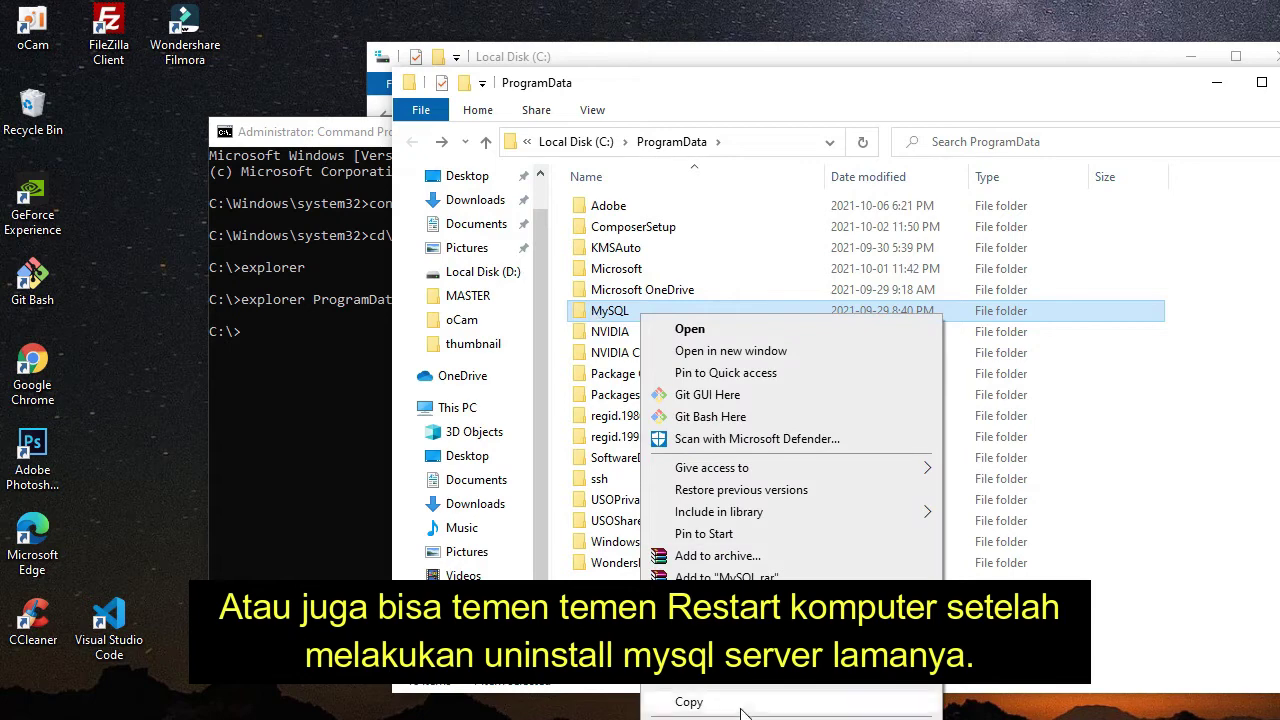
pyautogui.click(700, 719)
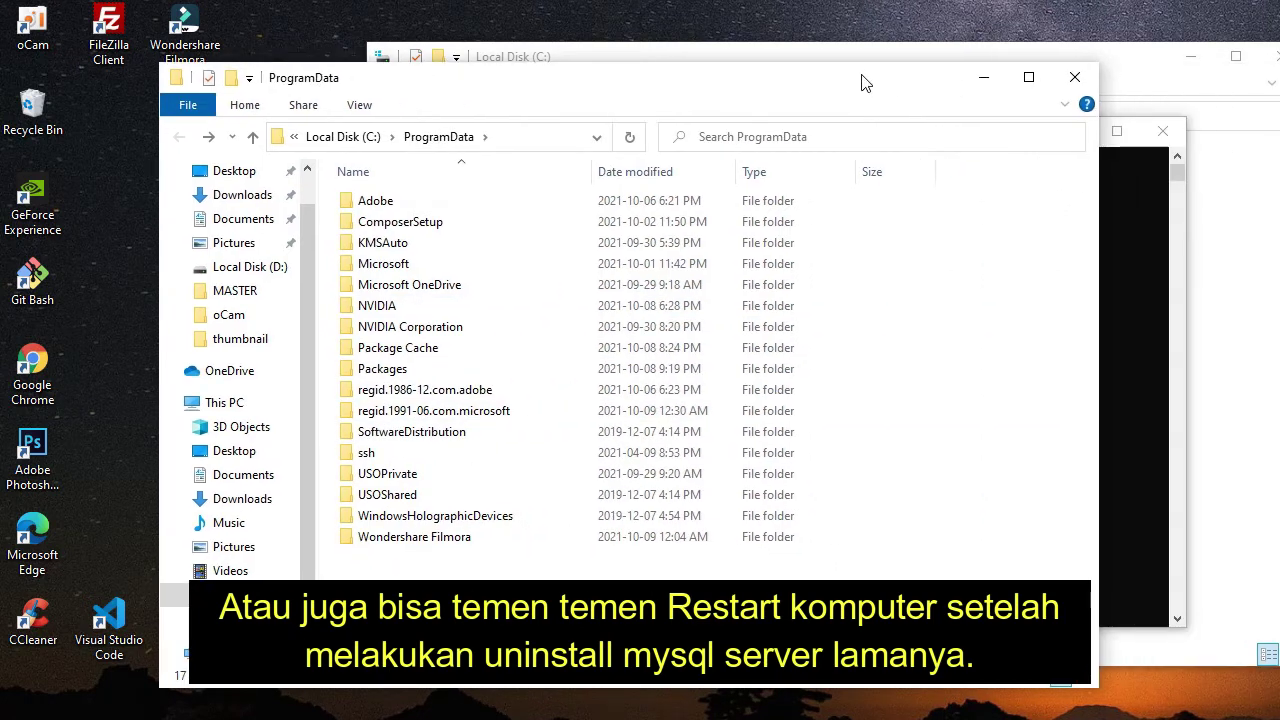
pyautogui.moveTo(1095, 82); pyautogui.dragTo(862, 77)
pyautogui.click(1076, 78)
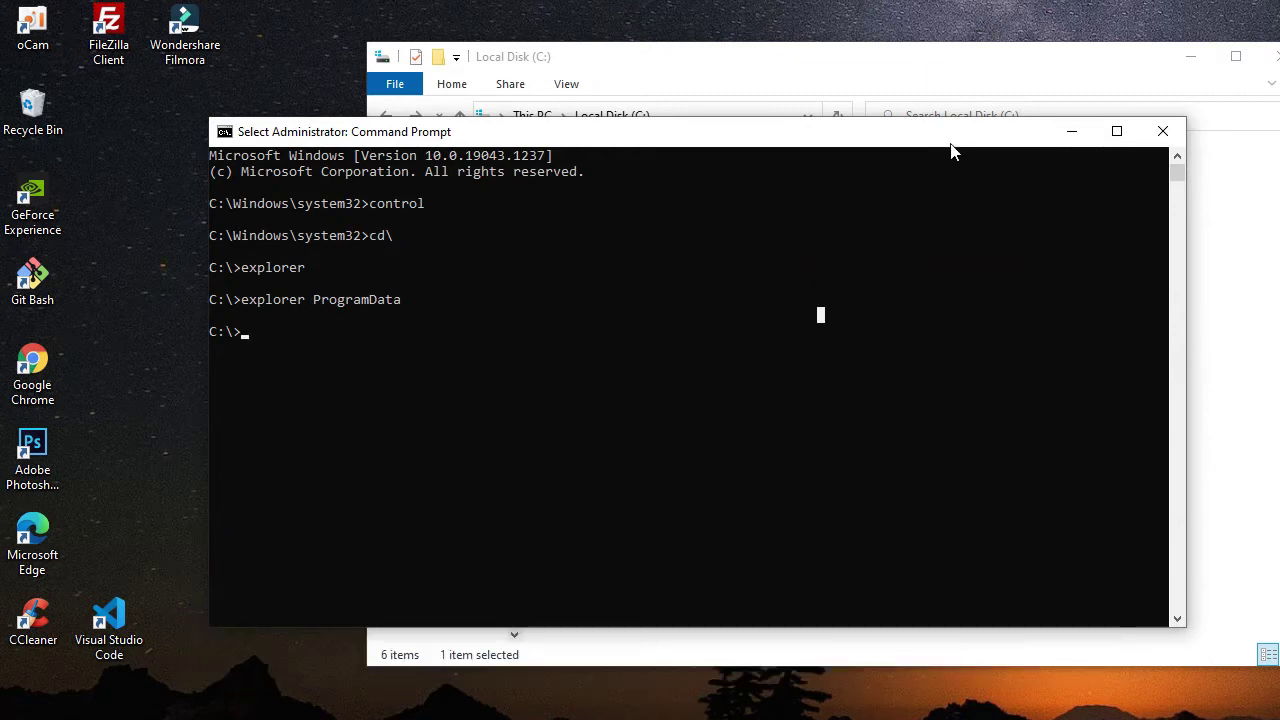
# Step: Move the Command Prompt and drive C windows aside and minimise the drive C window
pyautogui.moveTo(952, 150); pyautogui.dragTo(940, 119)
pyautogui.click(994, 63)
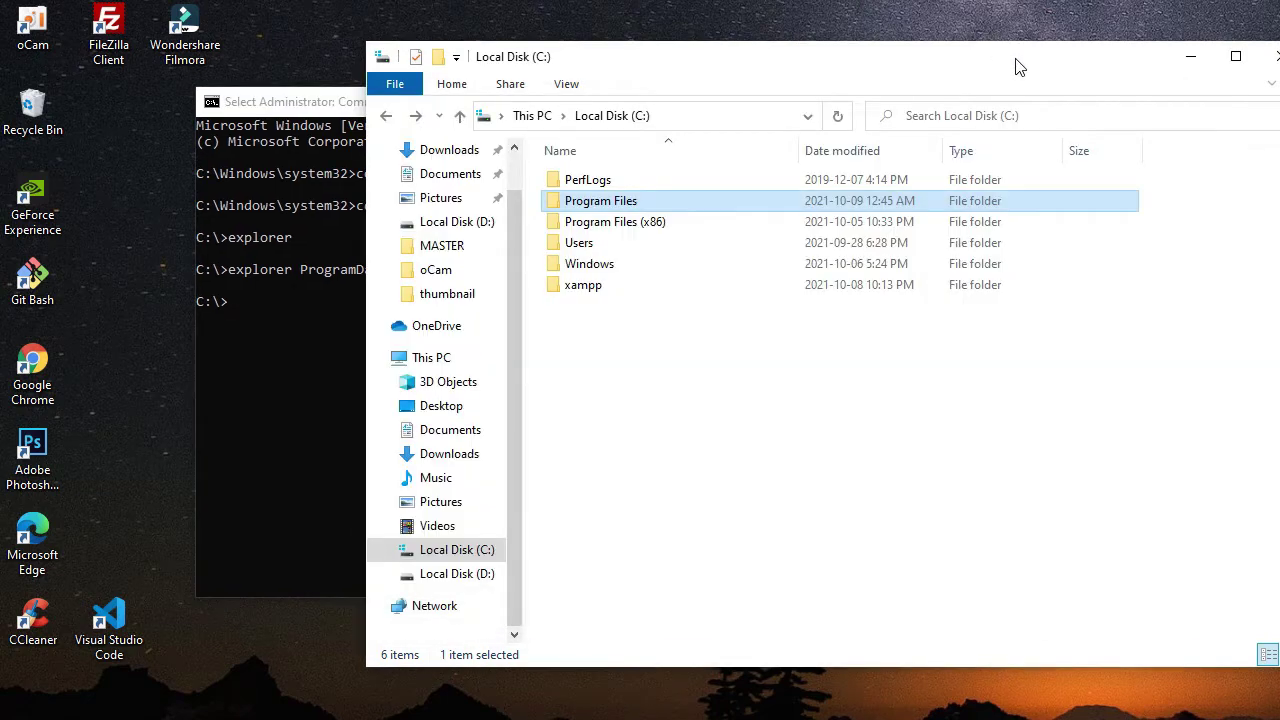
pyautogui.moveTo(1015, 66); pyautogui.dragTo(886, 64)
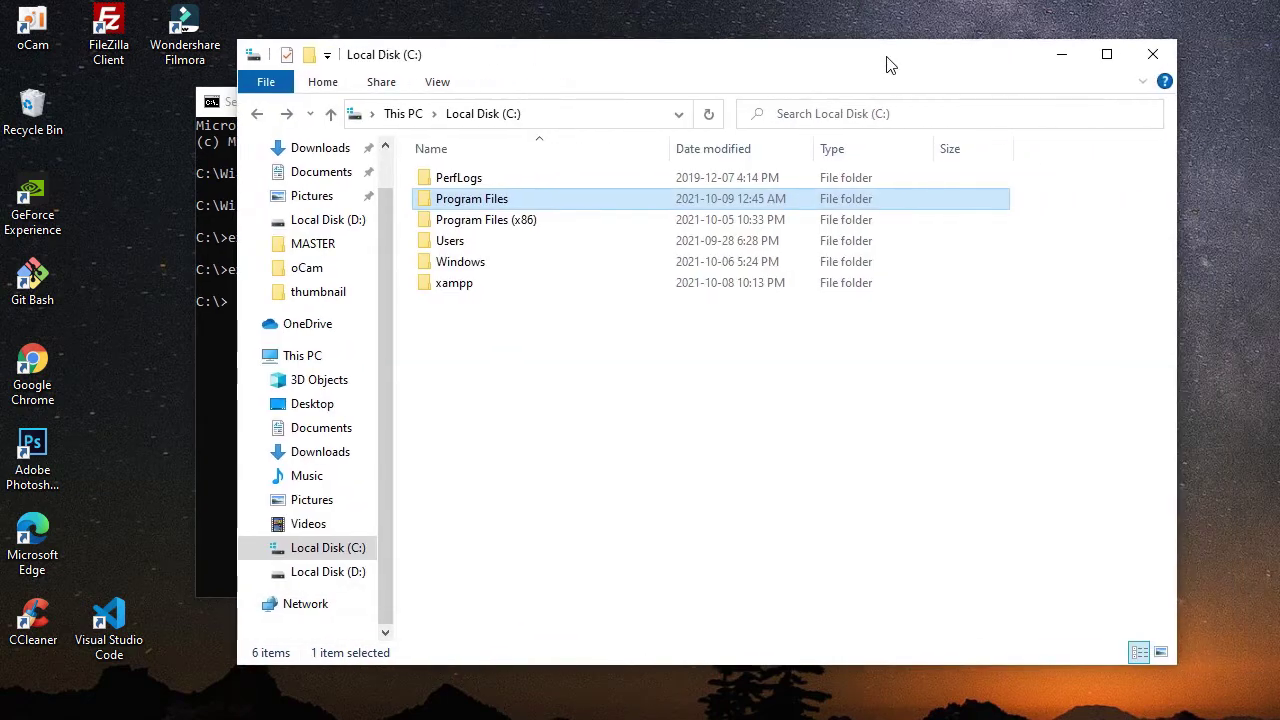
pyautogui.click(1063, 58)
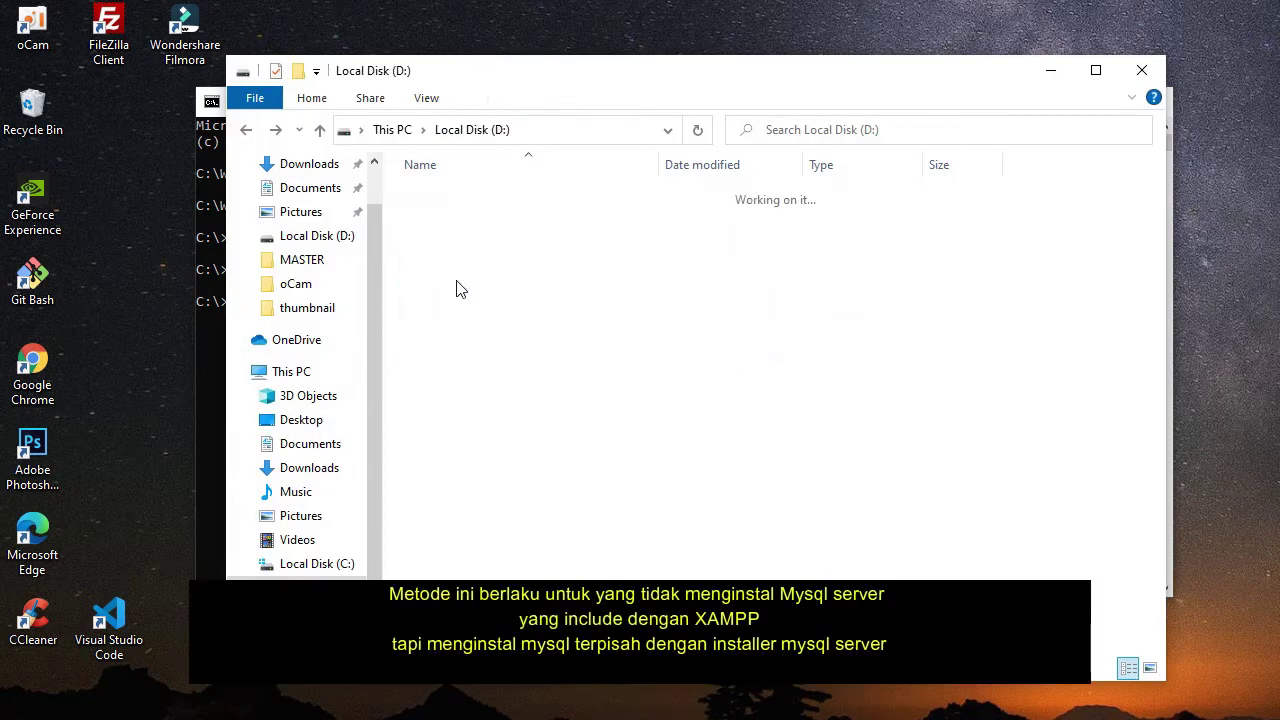
# Step: Go to Master\DataBase on drive D and start the mysql-5.5.62-winx64 installer
pyautogui.doubleClick(456, 289)
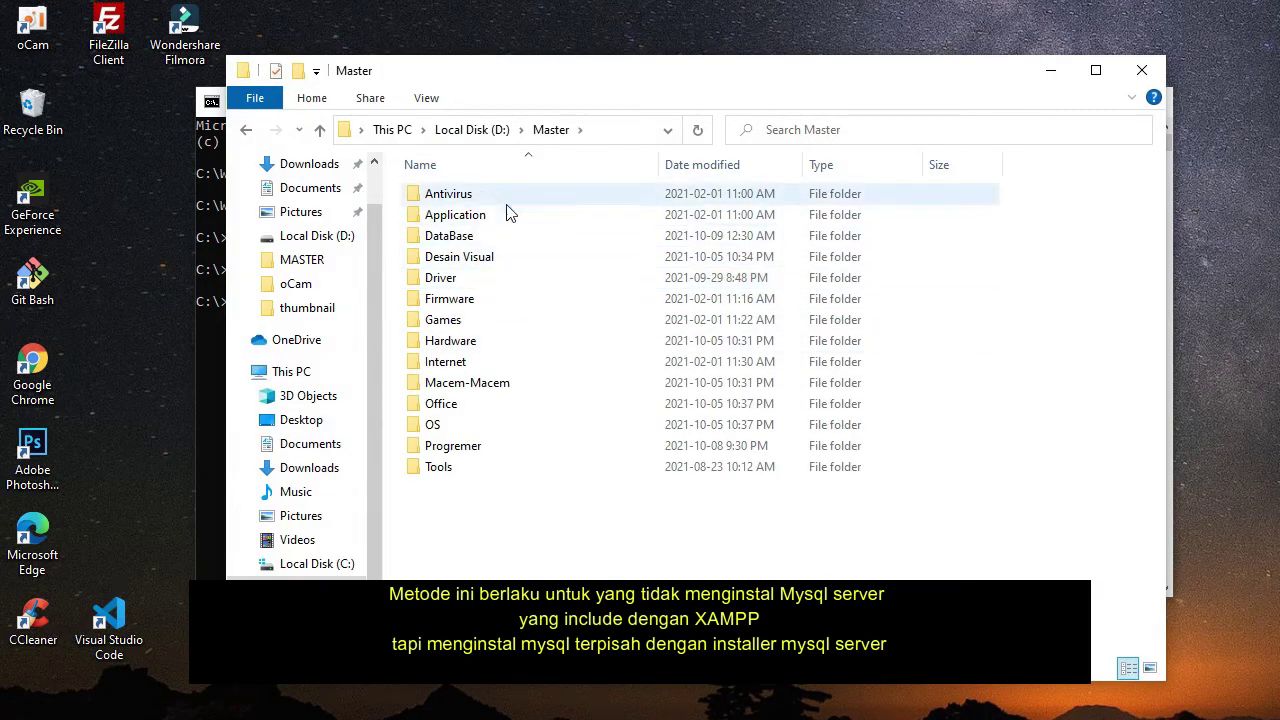
pyautogui.doubleClick(486, 237)
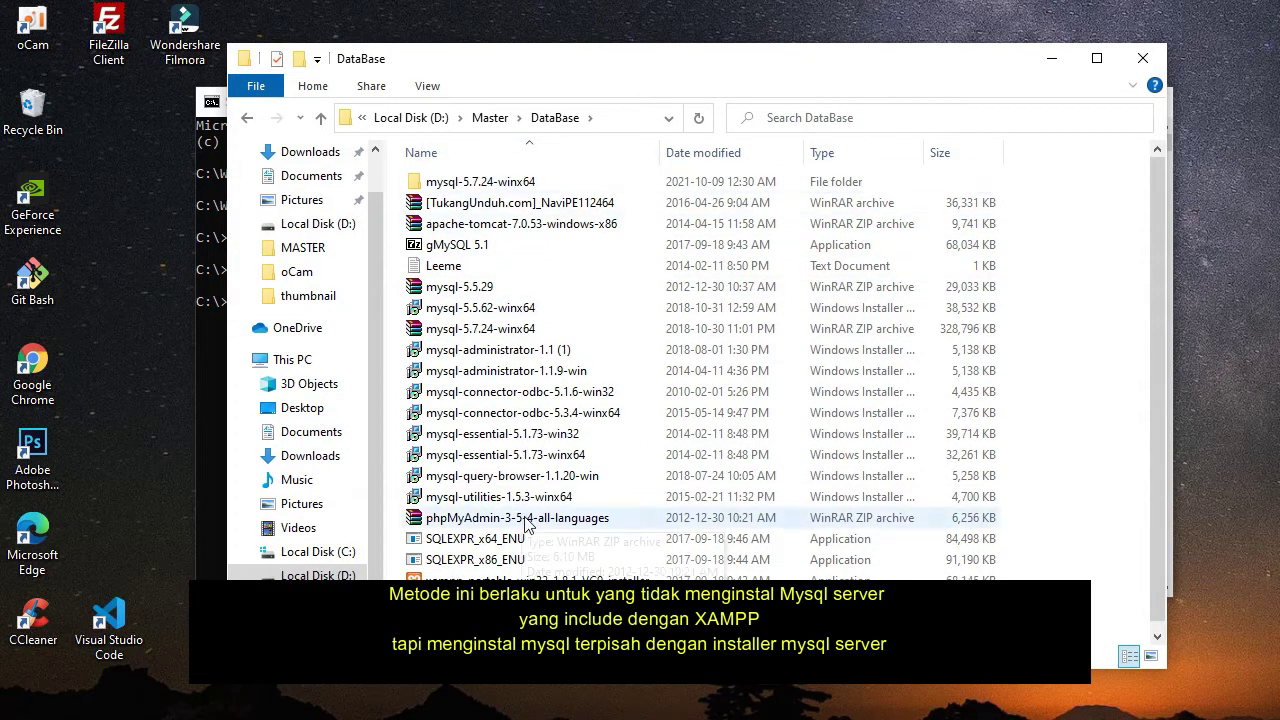
pyautogui.rightClick(1200, 321)
pyautogui.click(1235, 380)
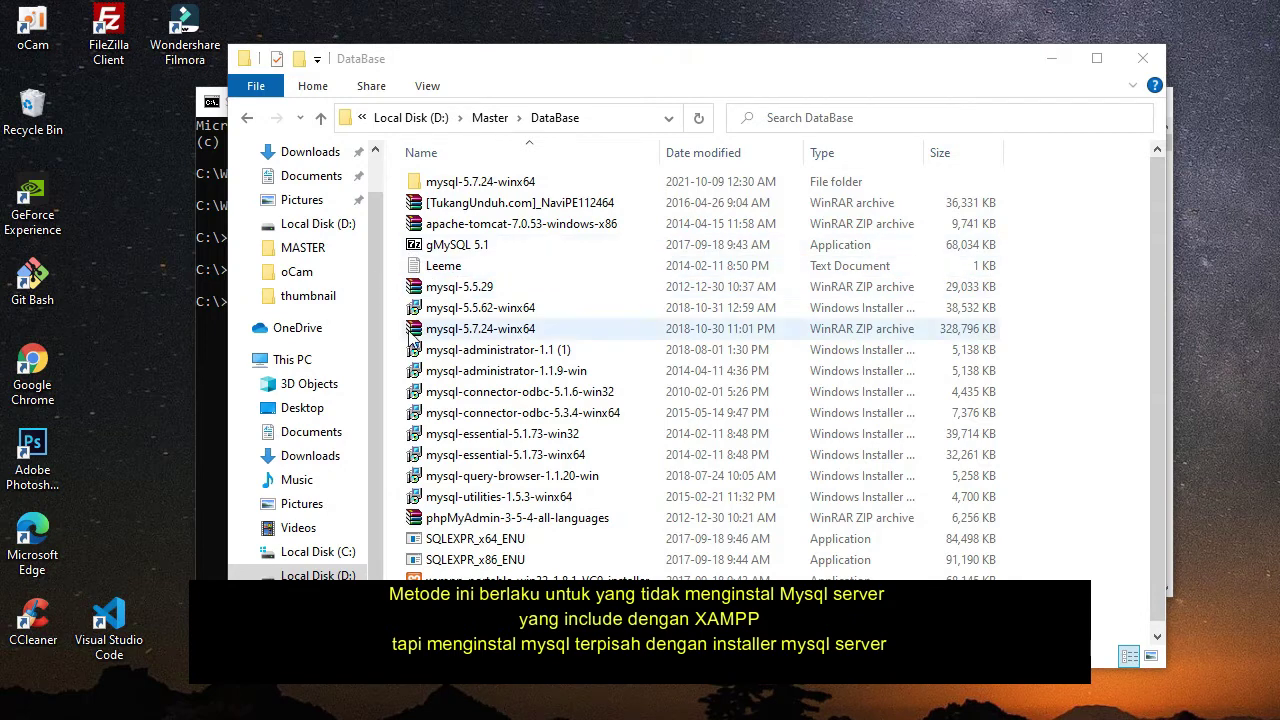
pyautogui.click(476, 310)
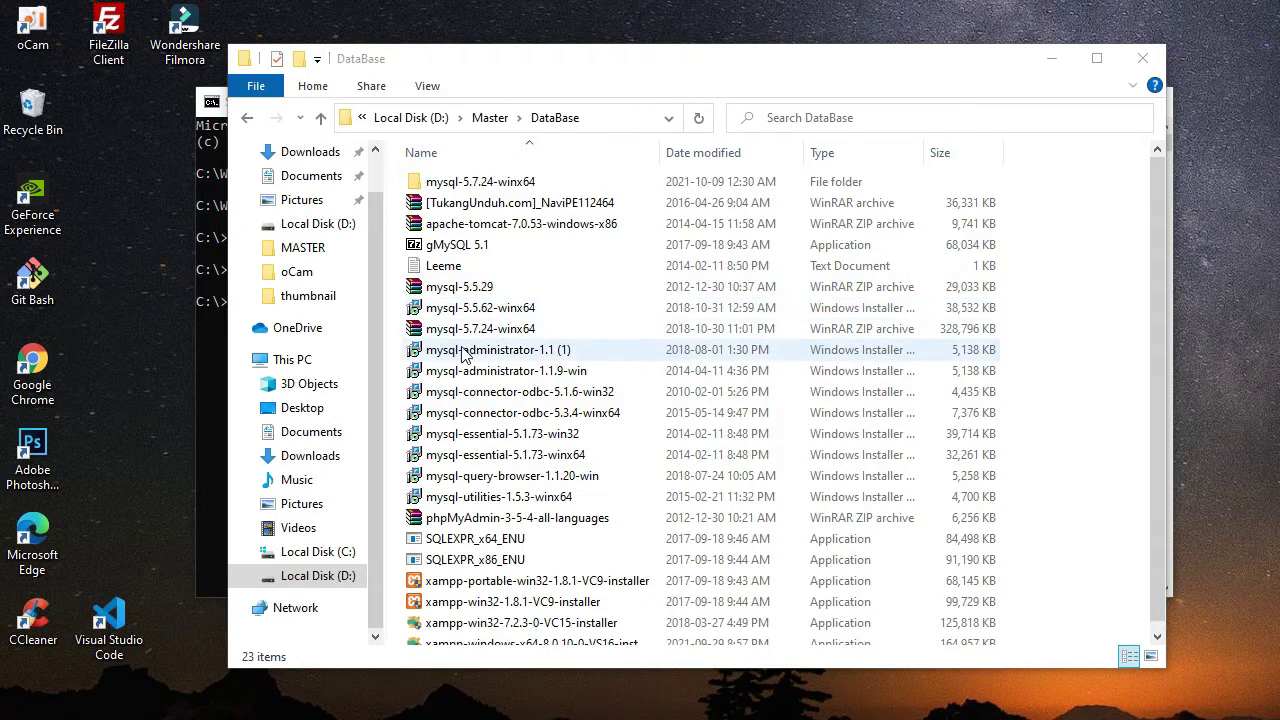
pyautogui.doubleClick(484, 312)
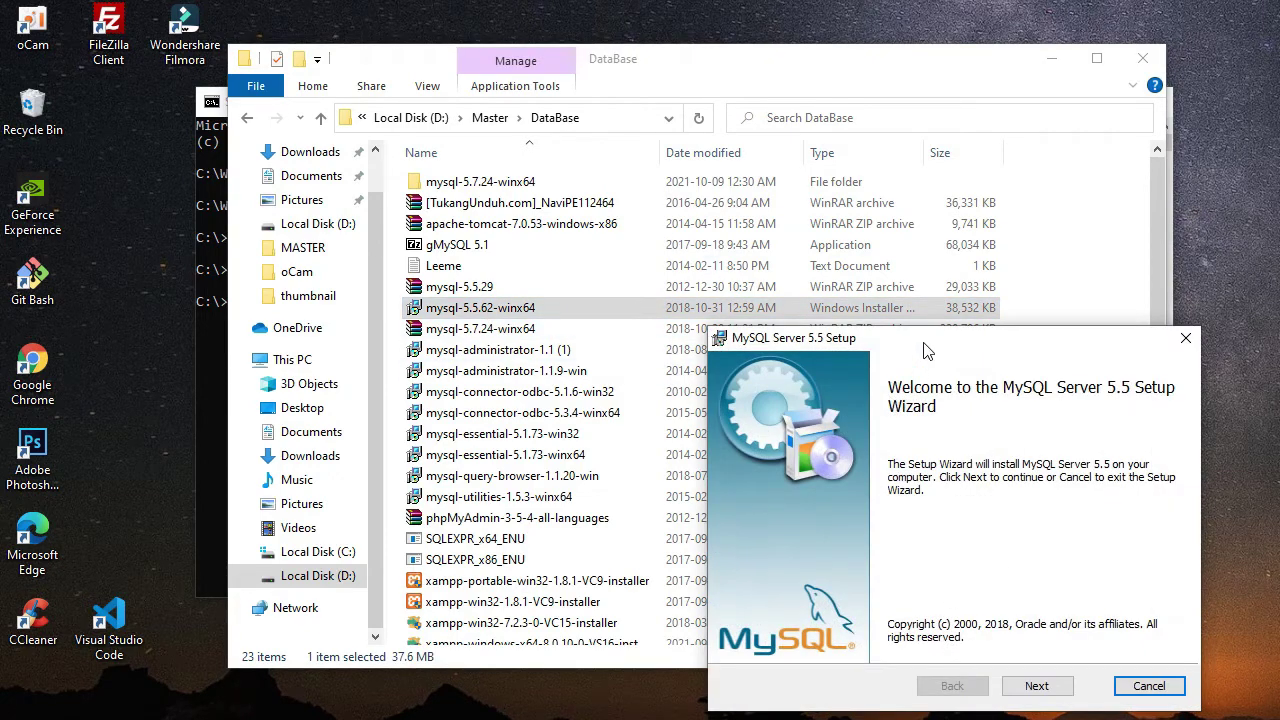
# Step: Reposition the MySQL Server 5.5 setup wizard and accept the license agreement
pyautogui.moveTo(920, 344); pyautogui.dragTo(615, 168)
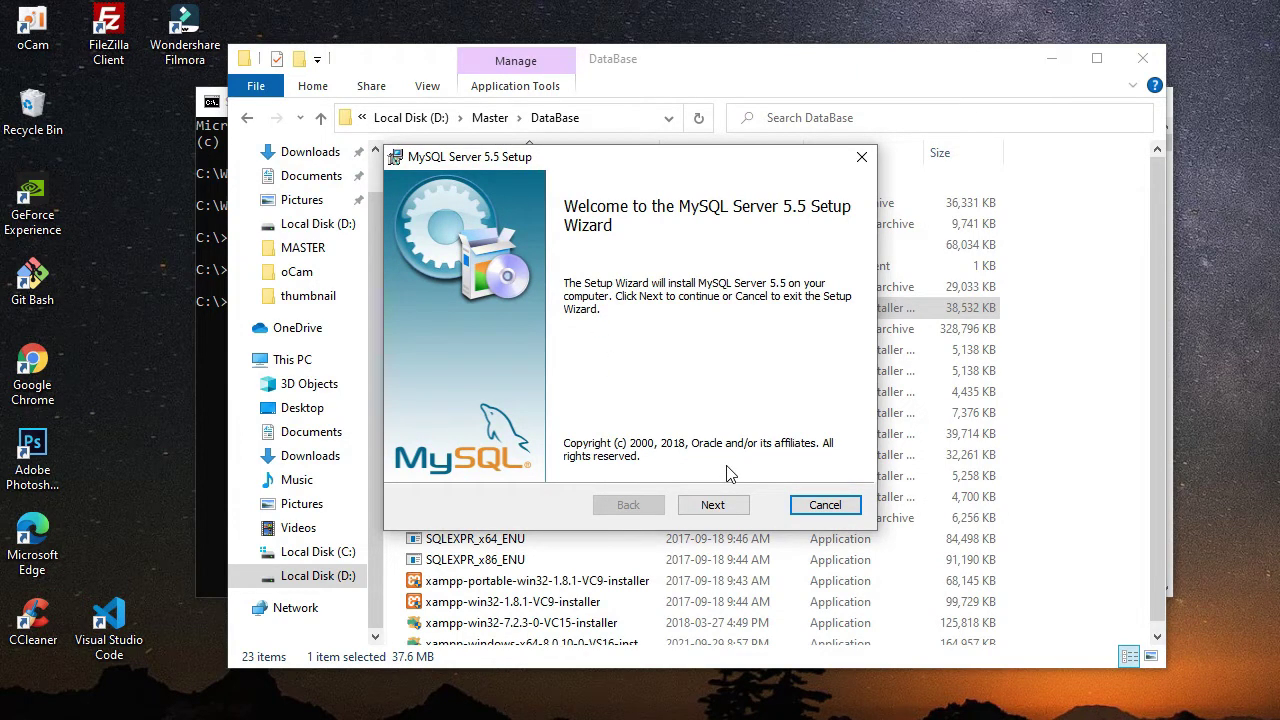
pyautogui.click(722, 505)
pyautogui.click(520, 458)
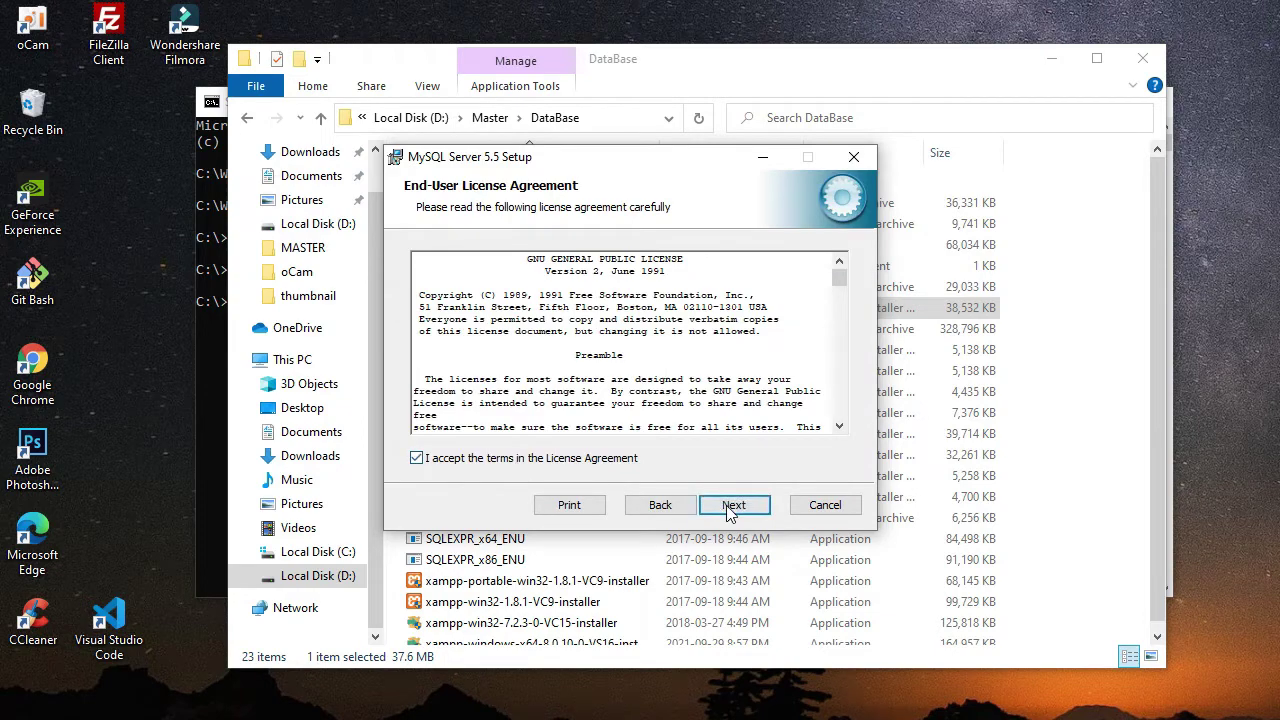
pyautogui.click(735, 506)
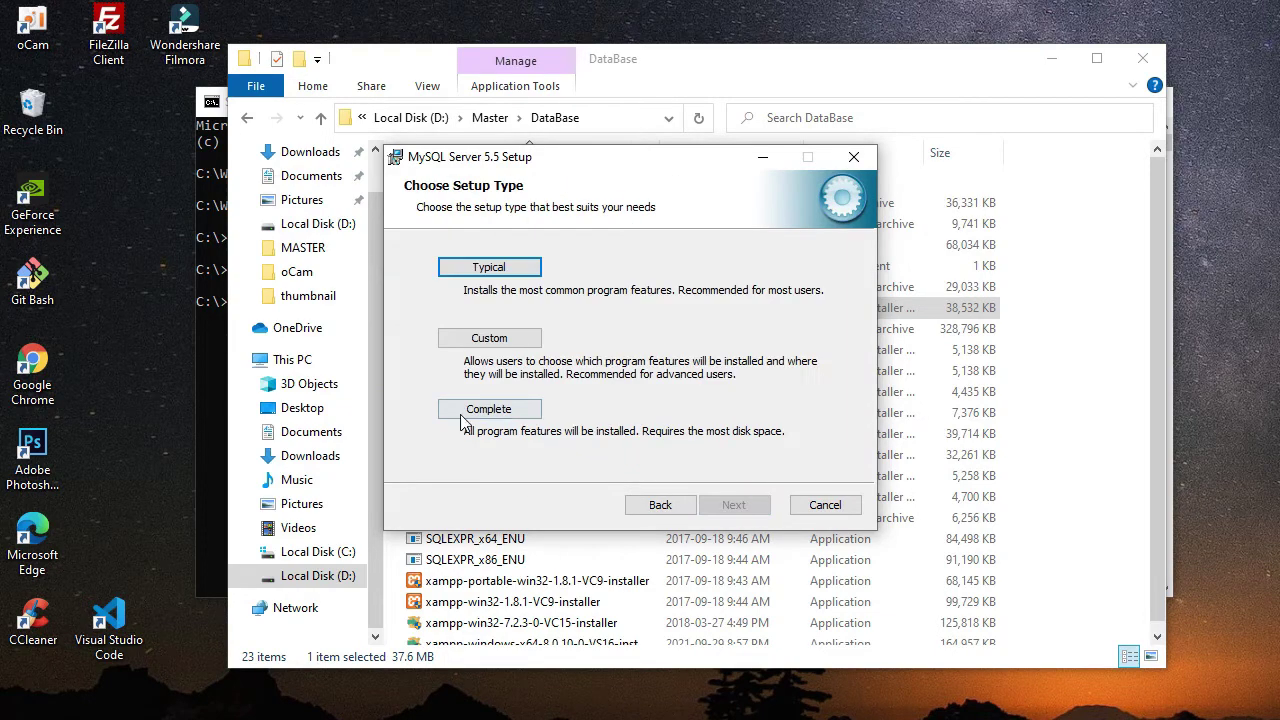
# Step: Install MySQL Server 5.5 with the Typical setup and finish by launching the MySQL Instance Configuration Wizard
pyautogui.click(489, 268)
pyautogui.click(717, 505)
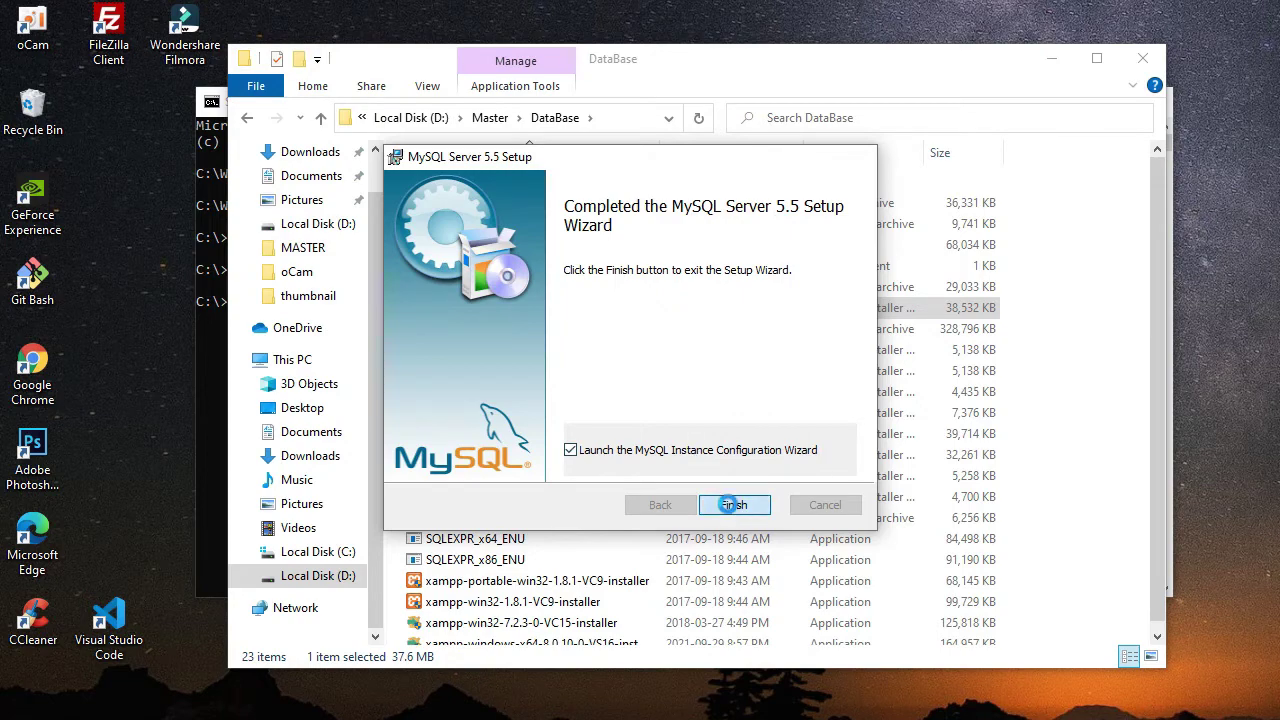
pyautogui.click(736, 505)
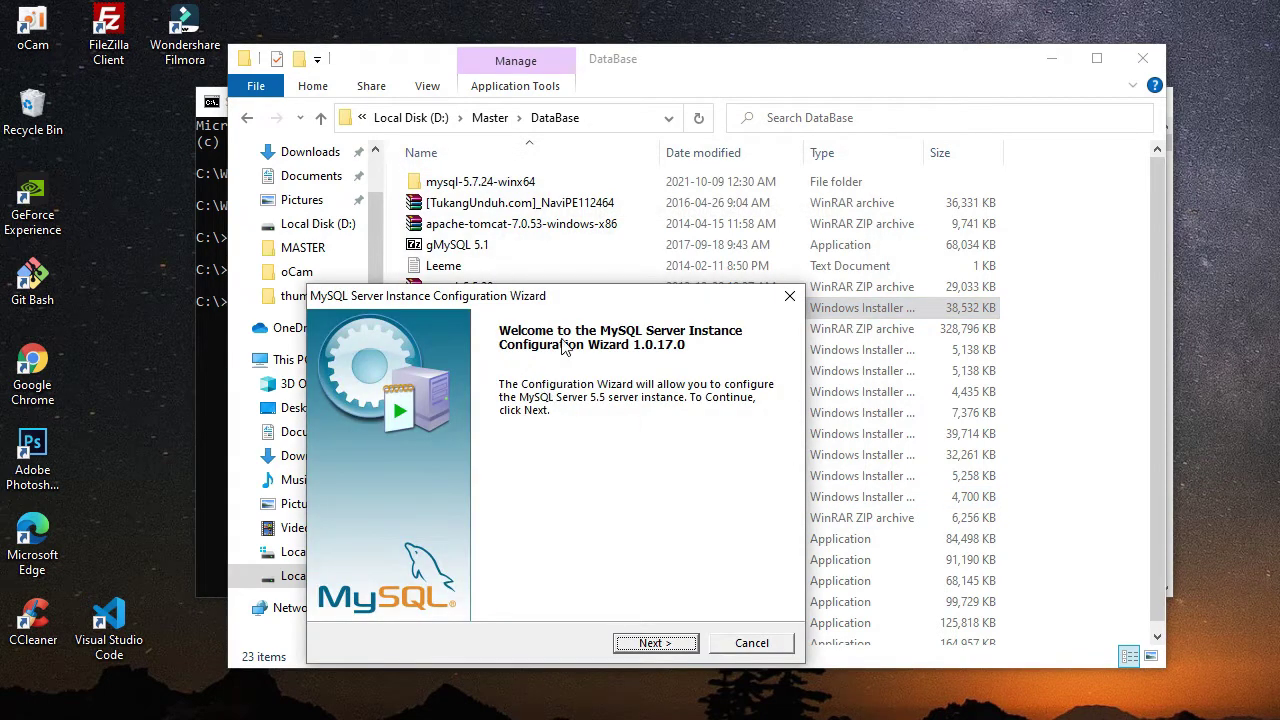
# Step: Minimise the DataBase folder window and configure the server instance as a Developer Machine with a Multifunctional Database
pyautogui.moveTo(590, 298); pyautogui.dragTo(592, 213)
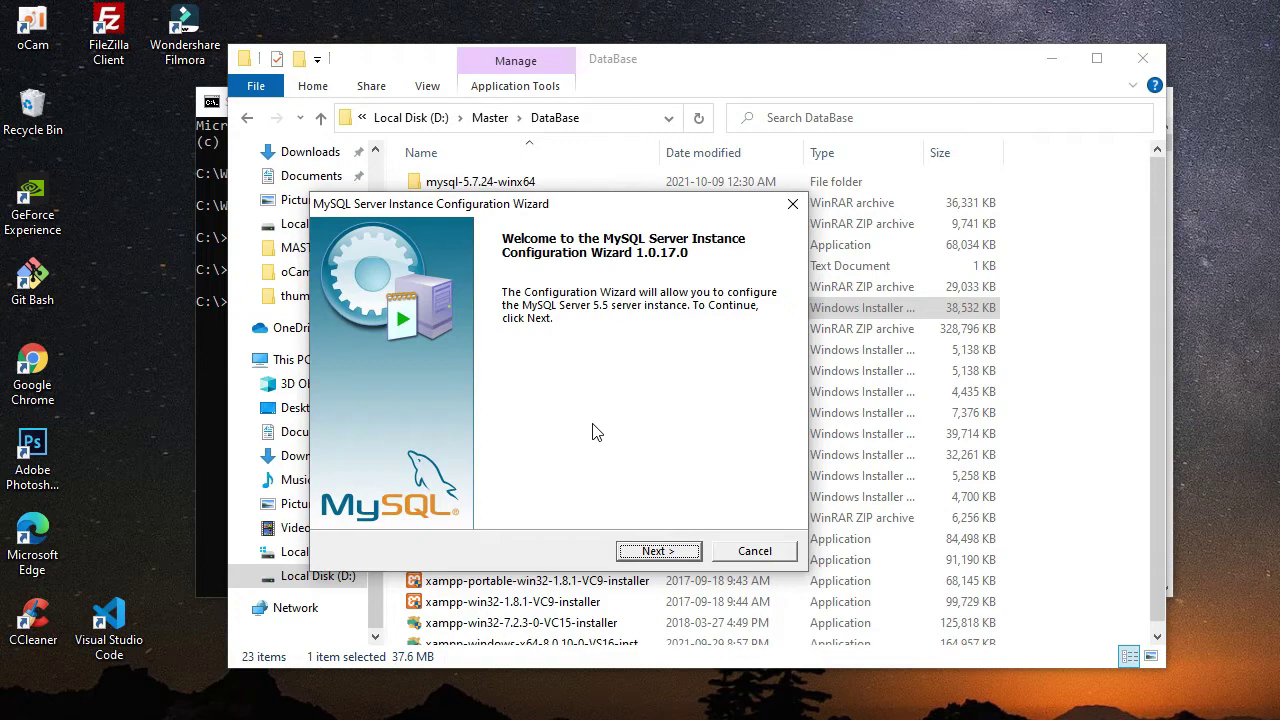
pyautogui.click(1051, 59)
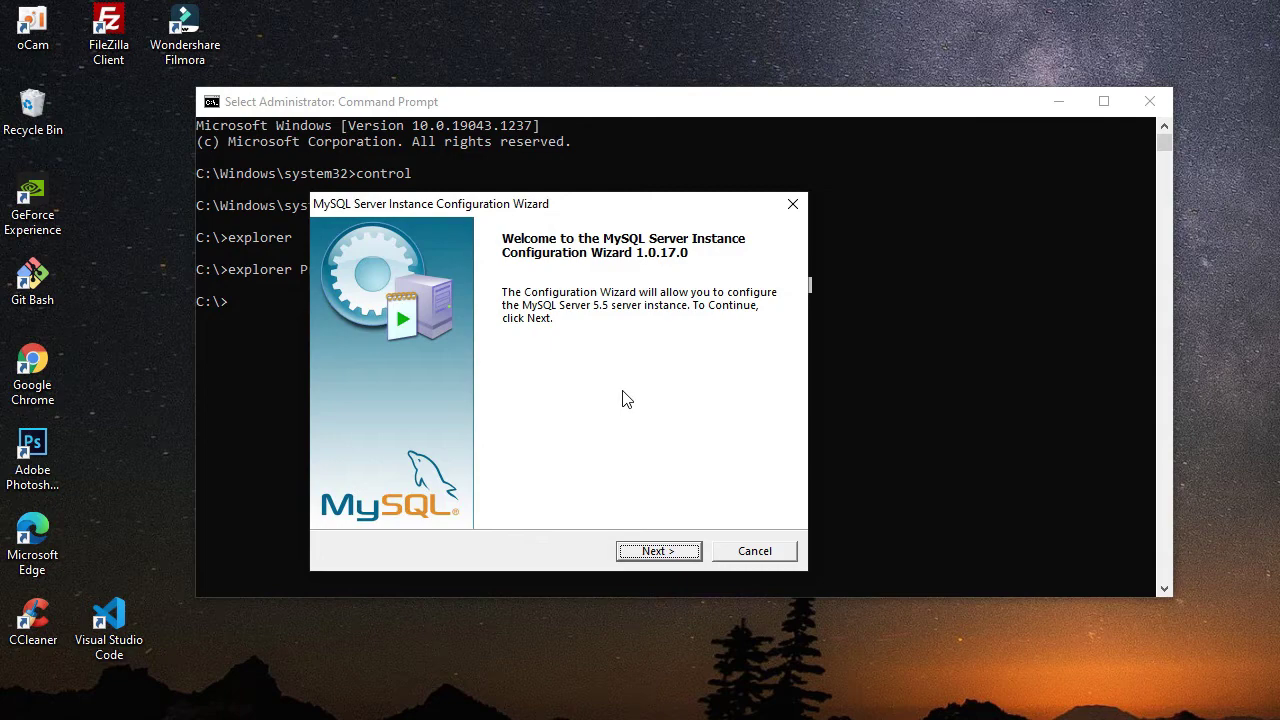
pyautogui.click(651, 551)
pyautogui.click(657, 551)
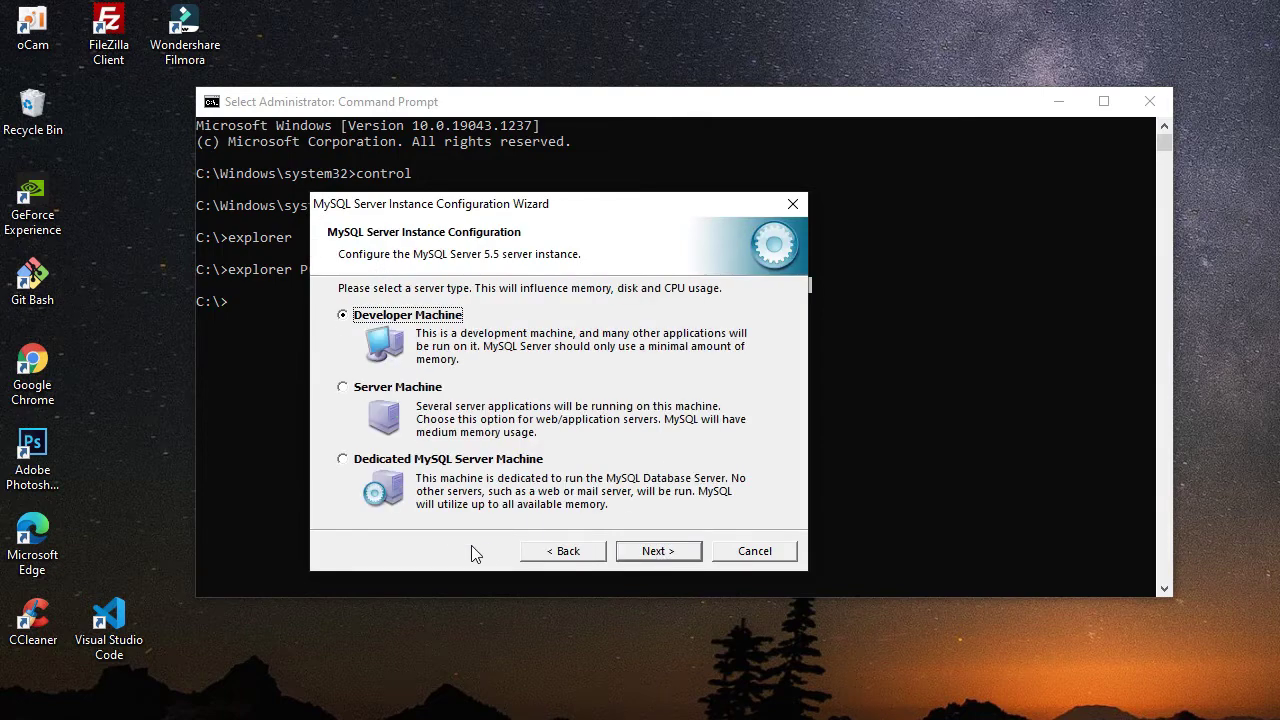
pyautogui.click(676, 556)
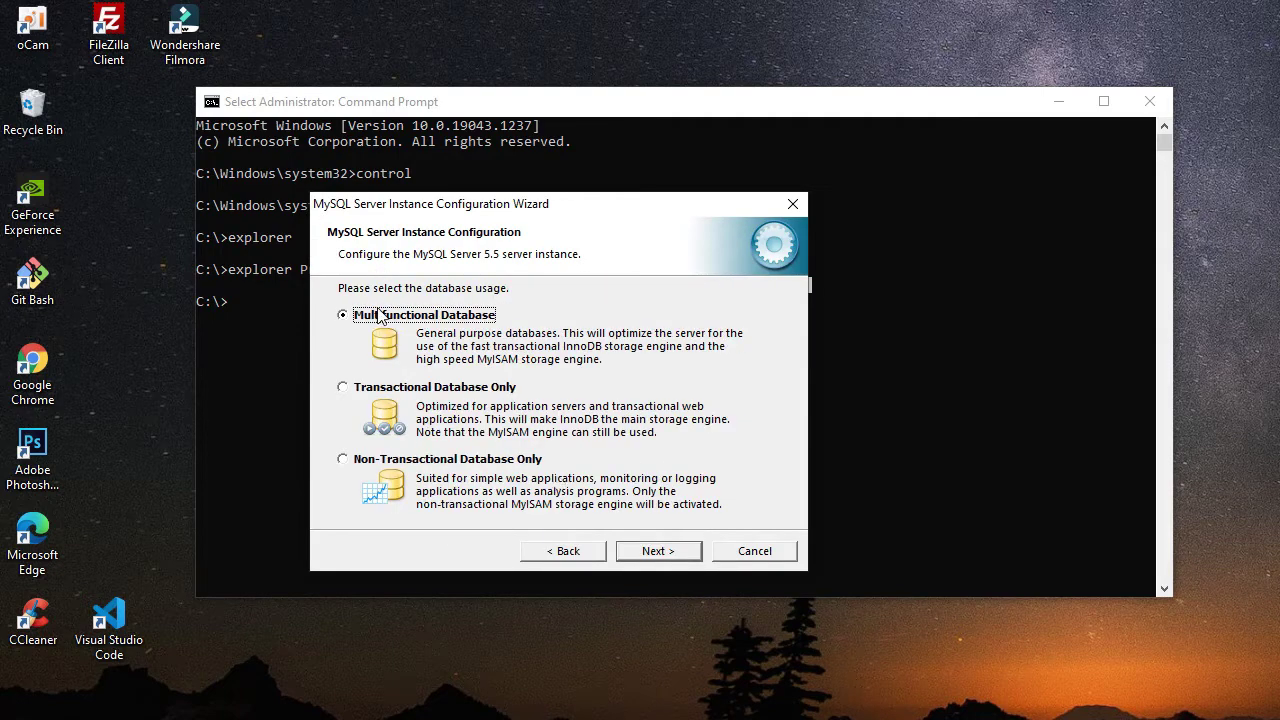
pyautogui.click(658, 551)
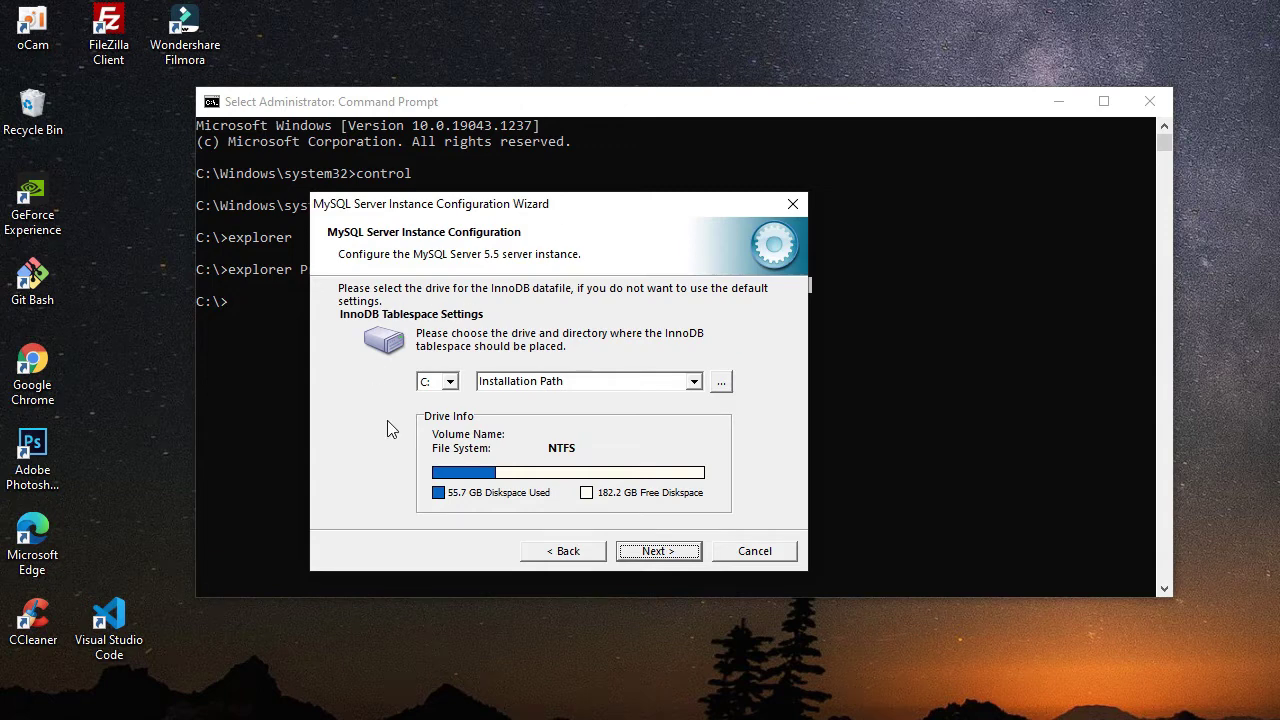
# Step: Set the InnoDB tablespace location to drive D with the \MySQL Datafiles\ directory
pyautogui.moveTo(490, 205); pyautogui.dragTo(482, 183)
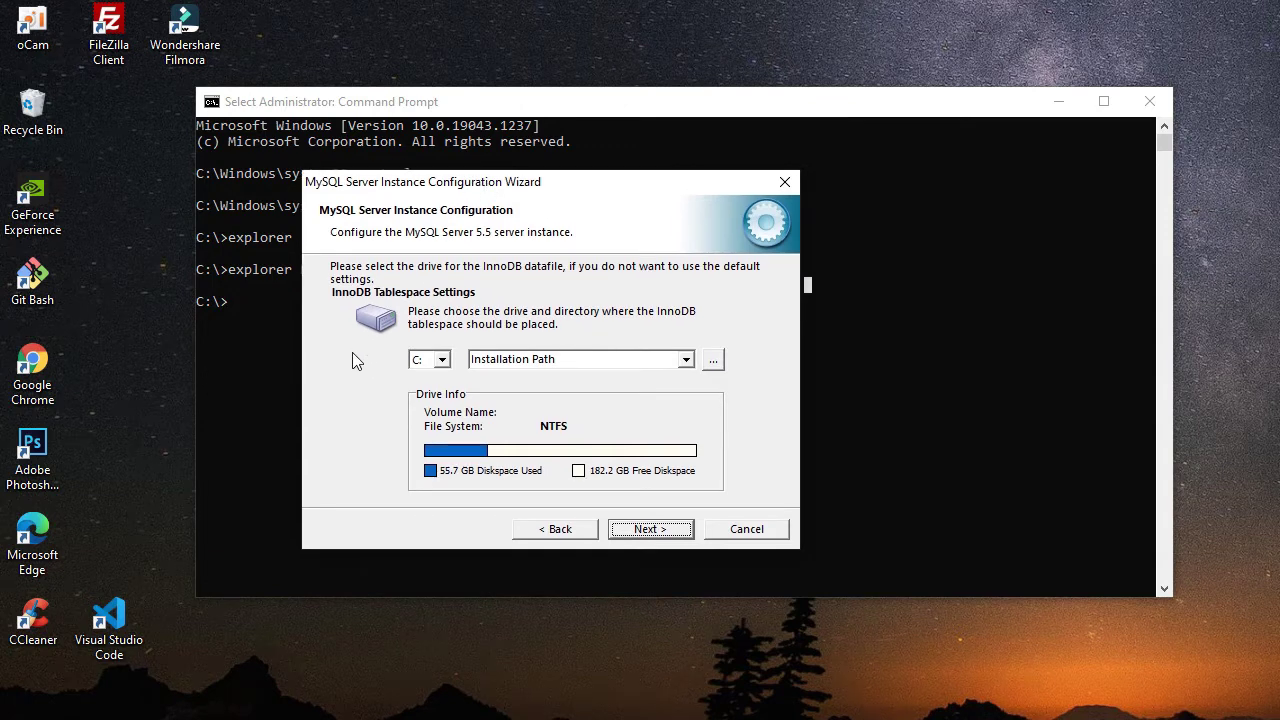
pyautogui.click(441, 359)
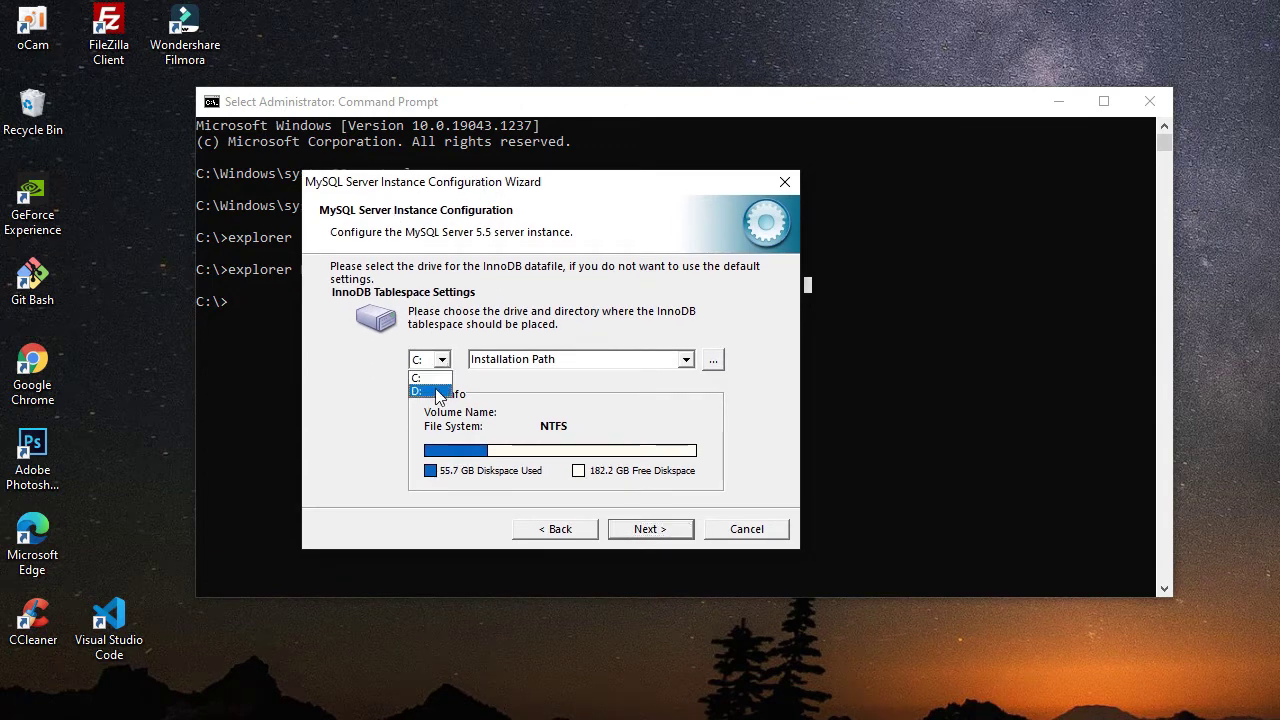
pyautogui.click(437, 394)
pyautogui.click(574, 359)
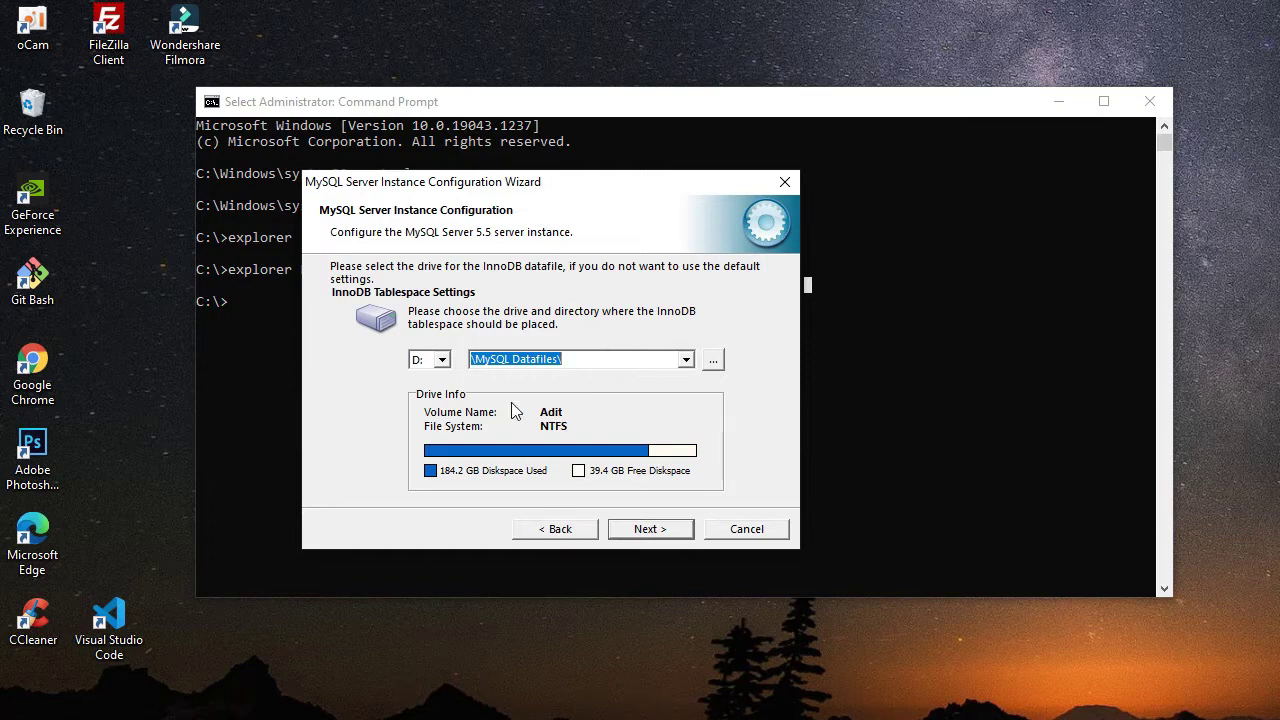
# Step: Check the contents of the preserved MySQL Datafiles_ASLI folder on drive D and return to the configuration wizard
pyautogui.hotkey('alt', 'Tab')
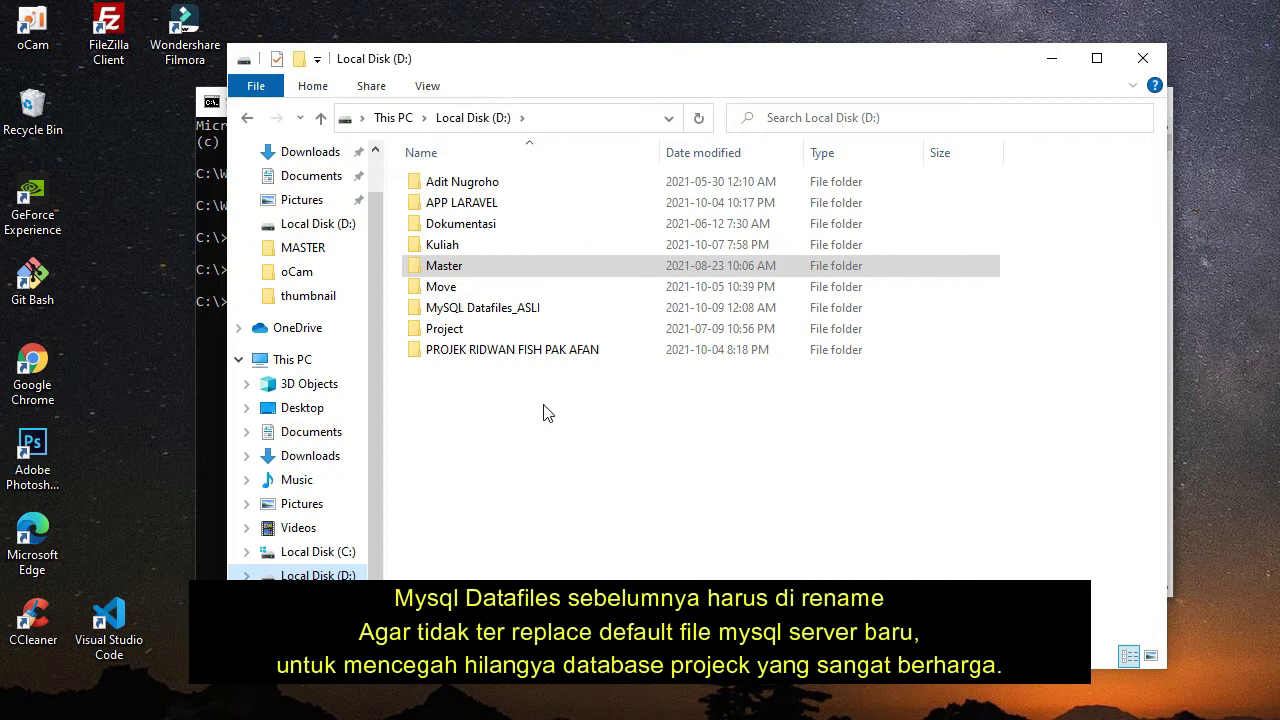
pyautogui.doubleClick(490, 308)
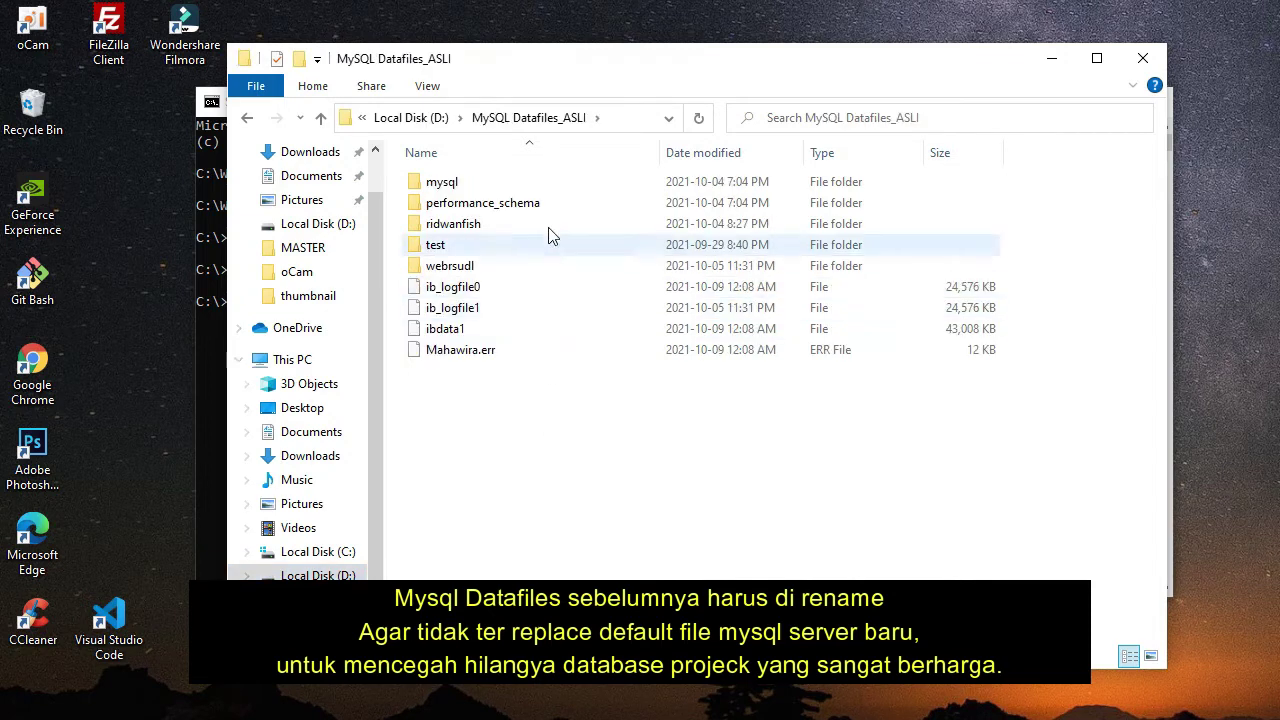
pyautogui.click(1053, 63)
pyautogui.moveTo(641, 188); pyautogui.dragTo(751, 156)
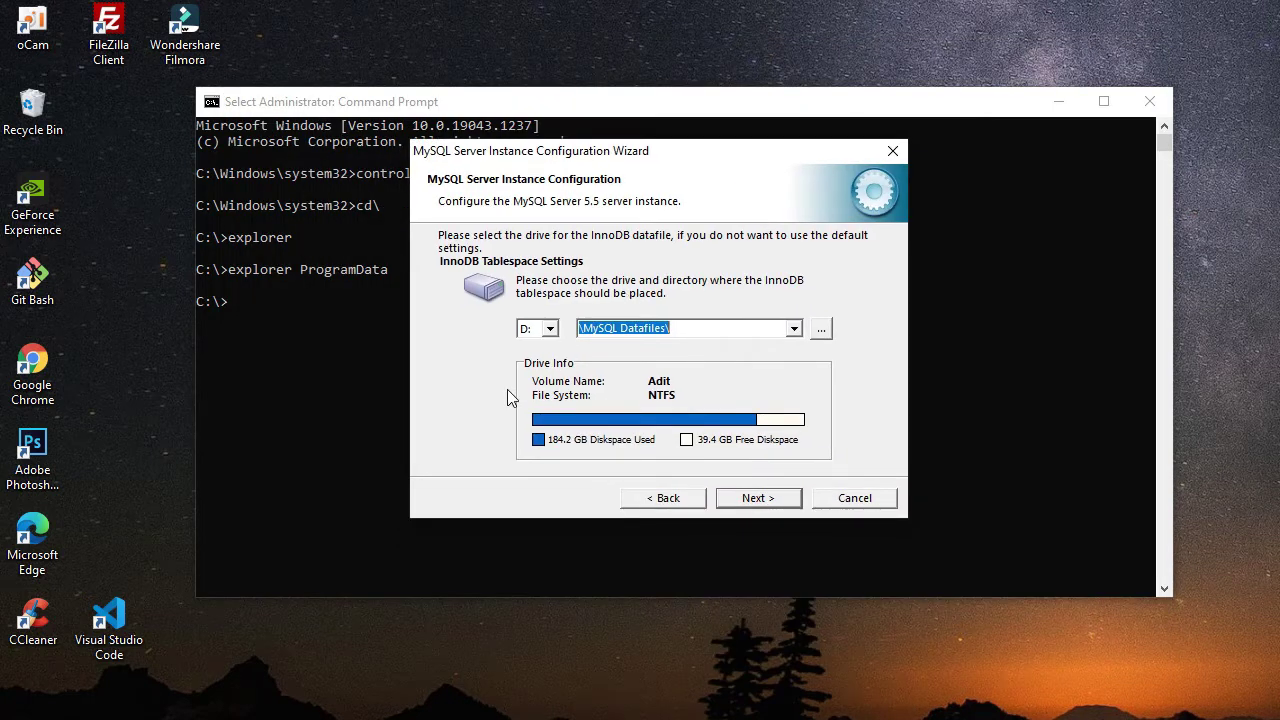
# Step: Accept the tablespace location, Decision Support (DSS)/OLAP connections, and TCP/IP networking on port 3306 with strict mode enabled
pyautogui.click(766, 502)
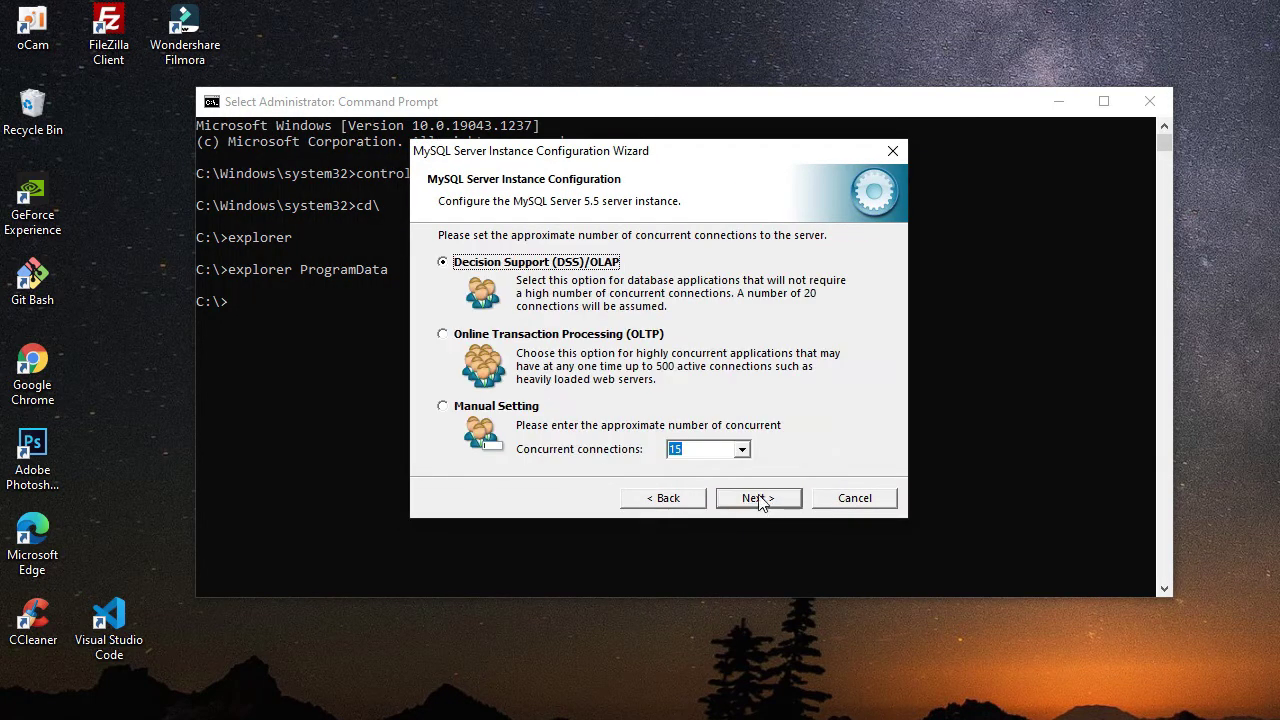
pyautogui.click(760, 502)
pyautogui.click(777, 506)
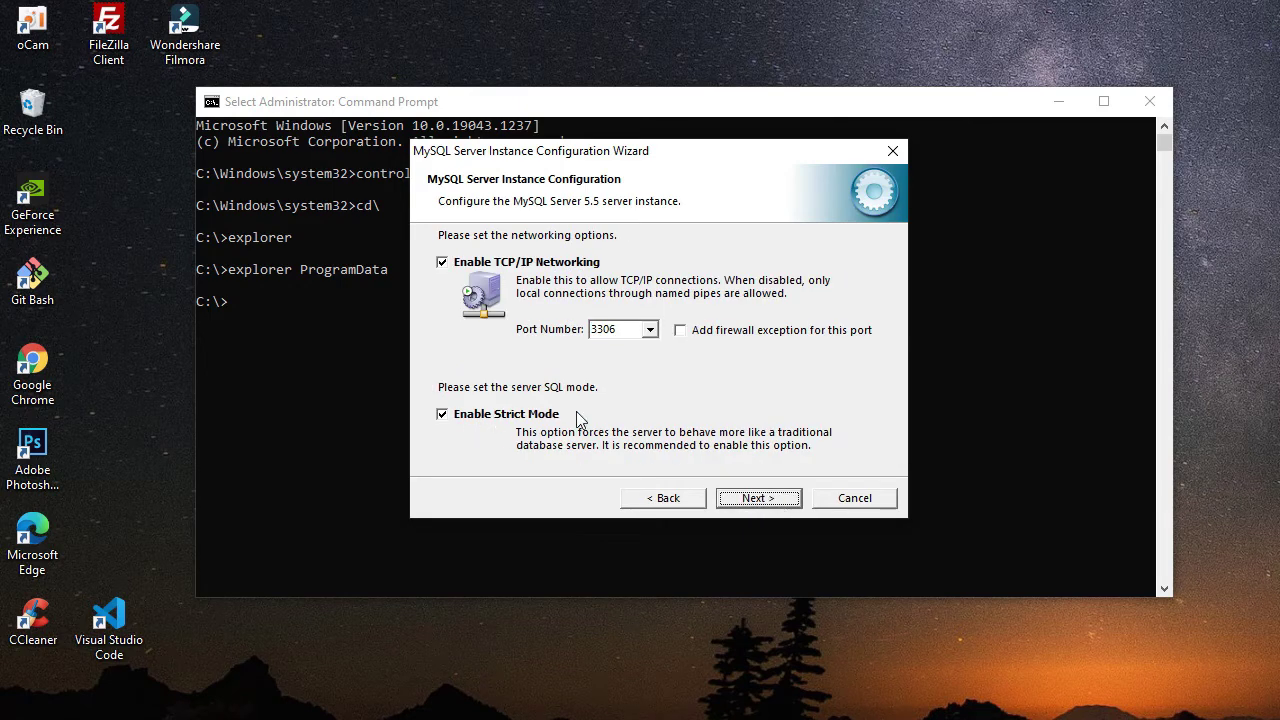
pyautogui.press('Return')
# Step: Keep MySQL as an automatically launched Windows service and enter and confirm the new root password
pyautogui.click(770, 500)
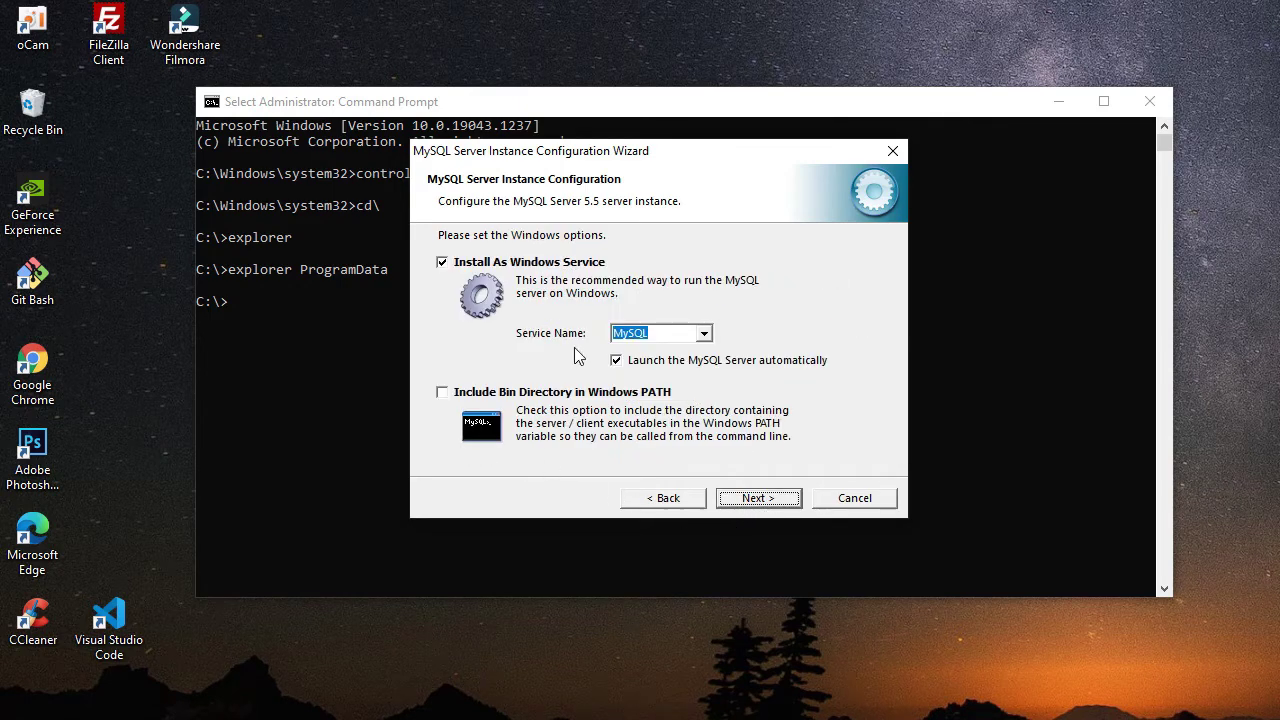
pyautogui.click(749, 498)
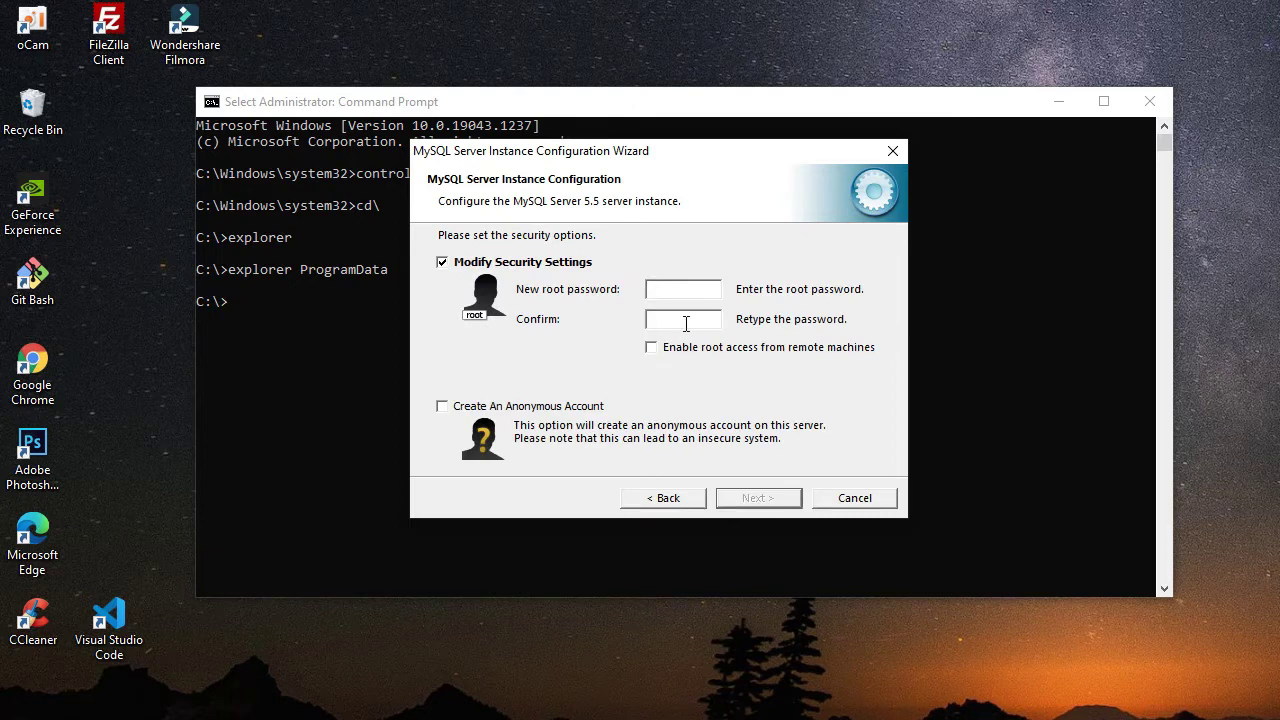
pyautogui.write('************')
pyautogui.click(765, 500)
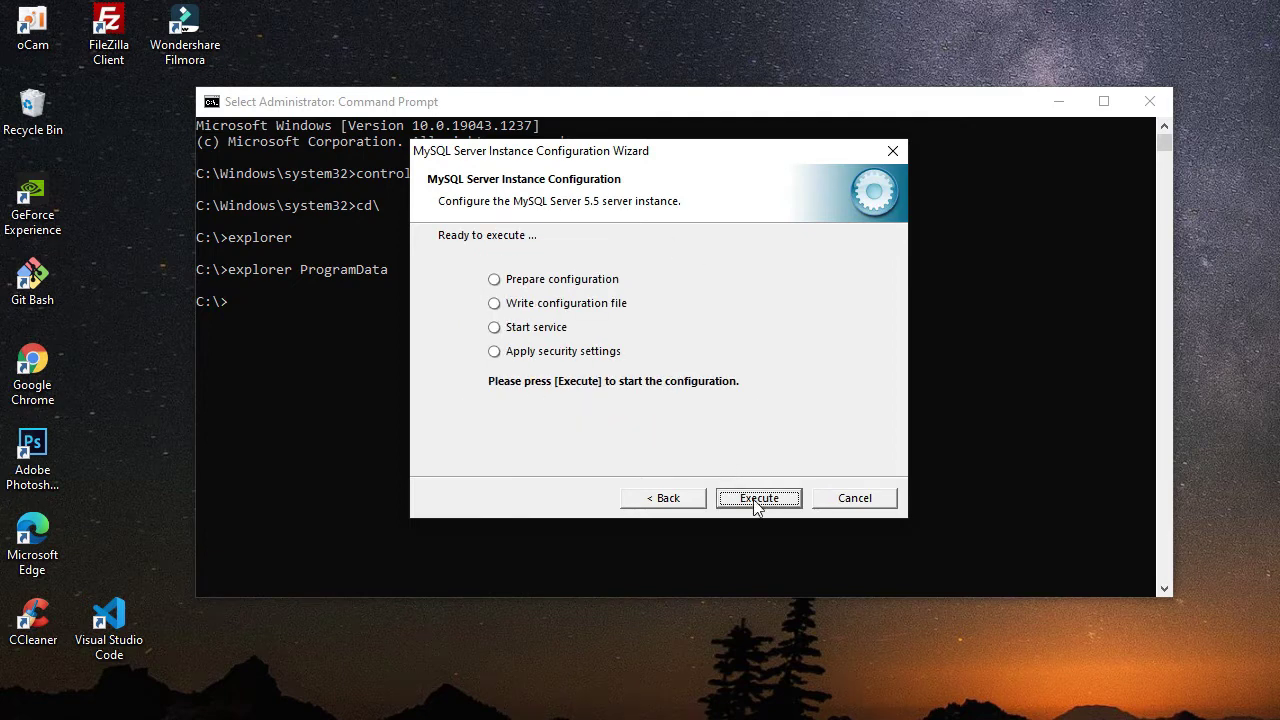
# Step: Execute the MySQL Server 5.5 instance configuration and finish the wizard
pyautogui.click(757, 504)
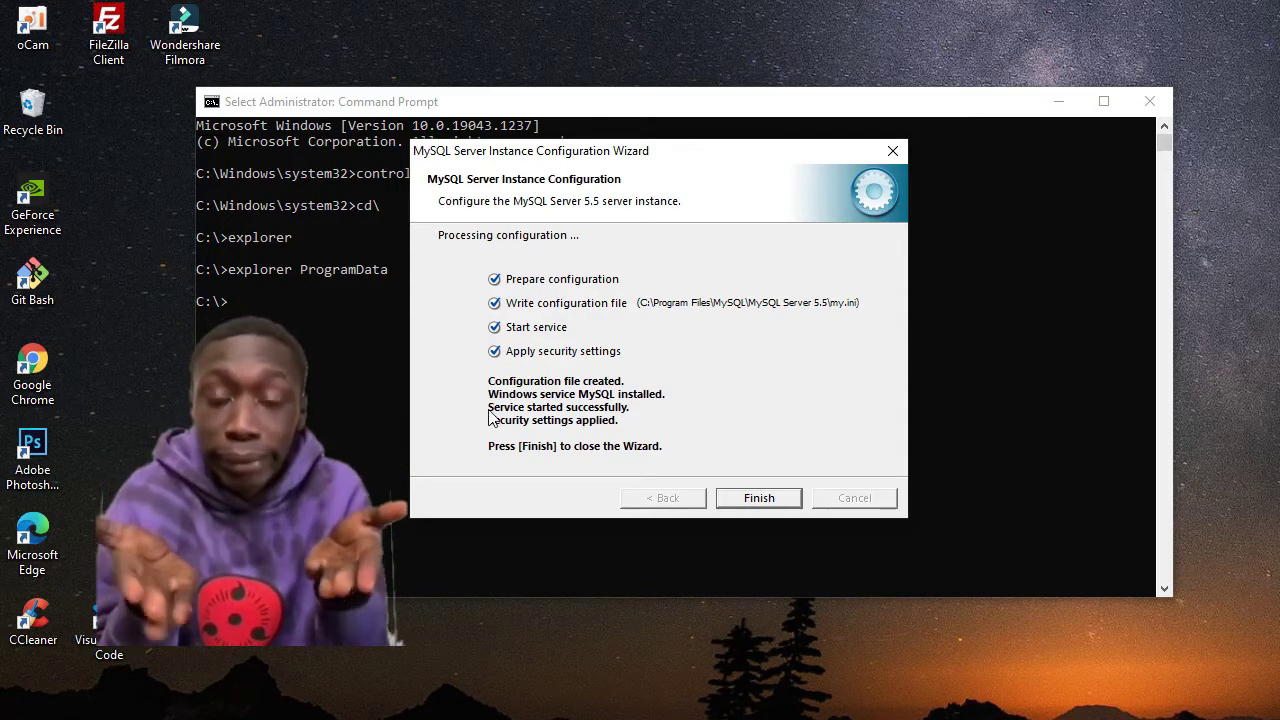
pyautogui.click(783, 503)
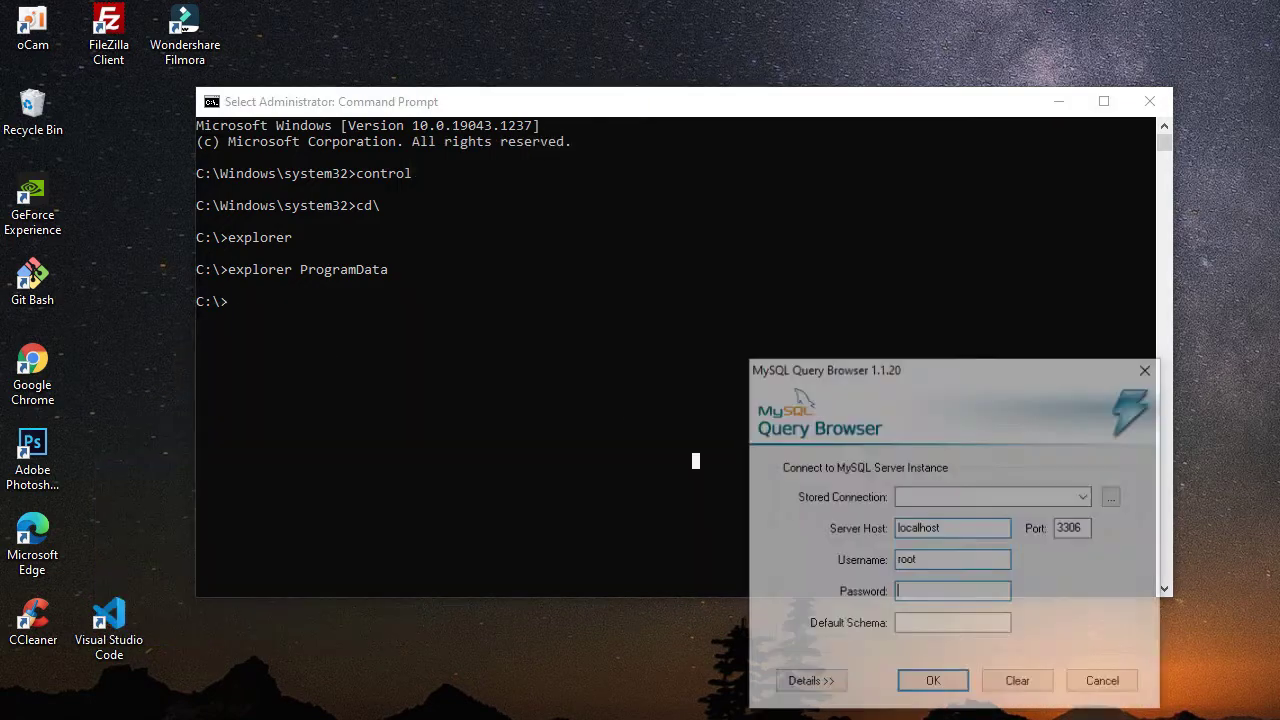
# Step: Connect to localhost on port 3306 as root in MySQL Query Browser by entering the root password
pyautogui.moveTo(954, 369); pyautogui.dragTo(740, 187)
pyautogui.click(729, 409)
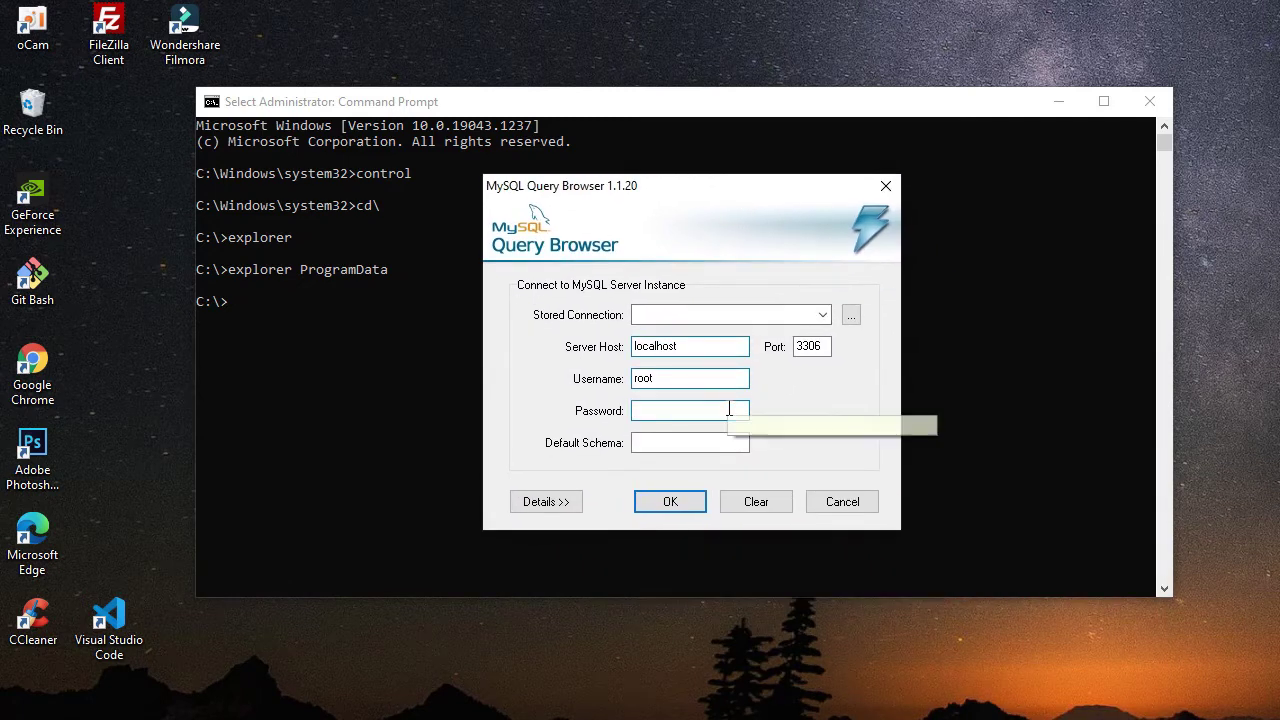
pyautogui.write('******')
pyautogui.press('Return')
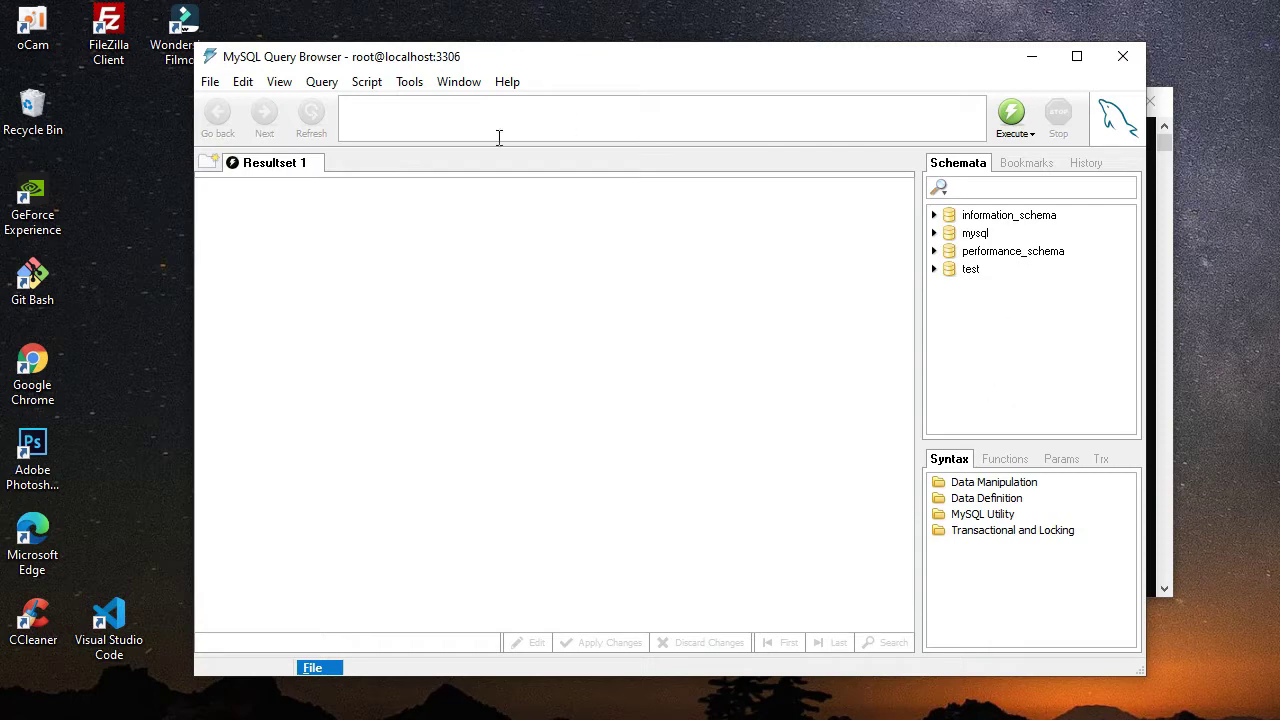
# Step: Check the list of schemas on the reinstalled server and close MySQL Query Browser
pyautogui.rightClick(971, 346)
pyautogui.click(940, 331)
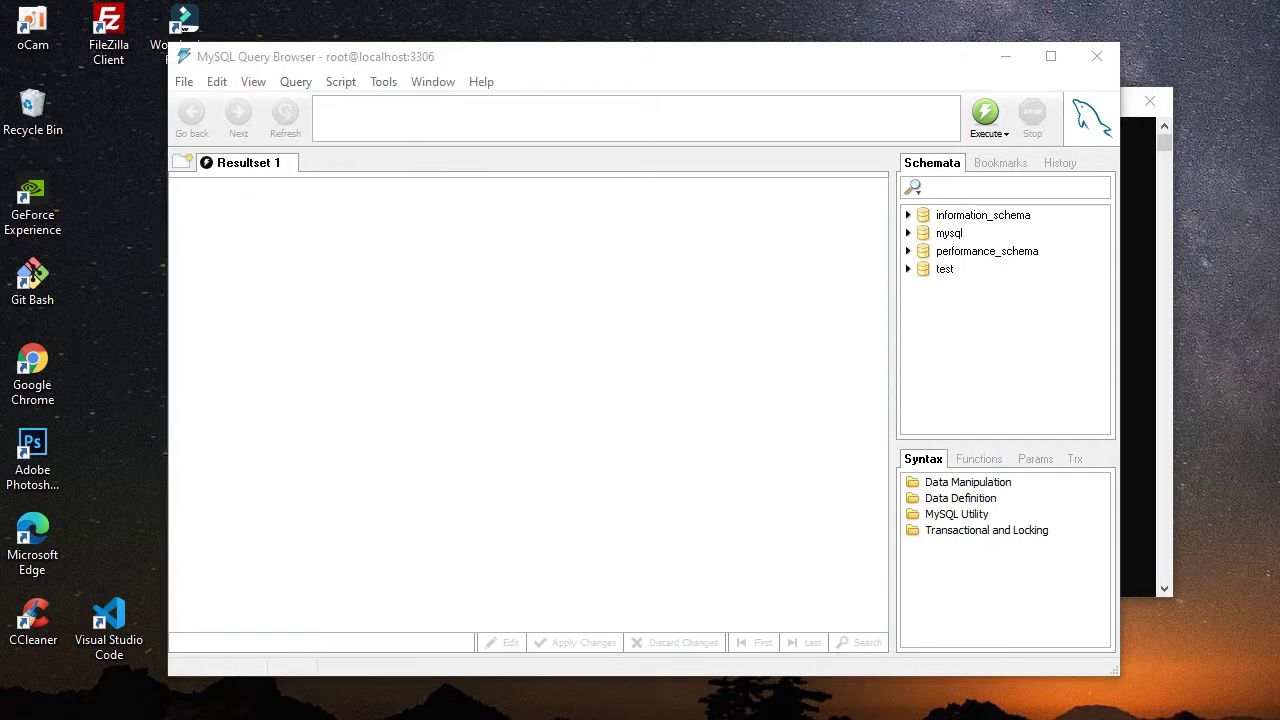
pyautogui.click(842, 480)
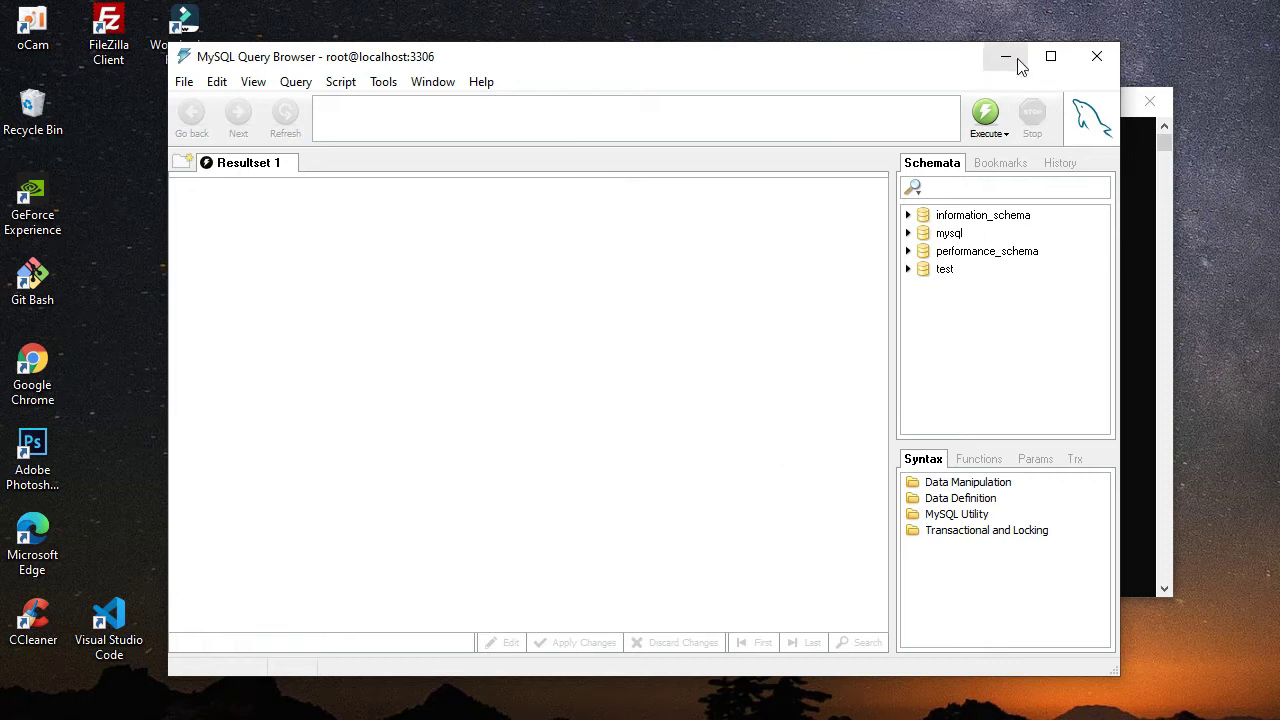
pyautogui.click(1096, 62)
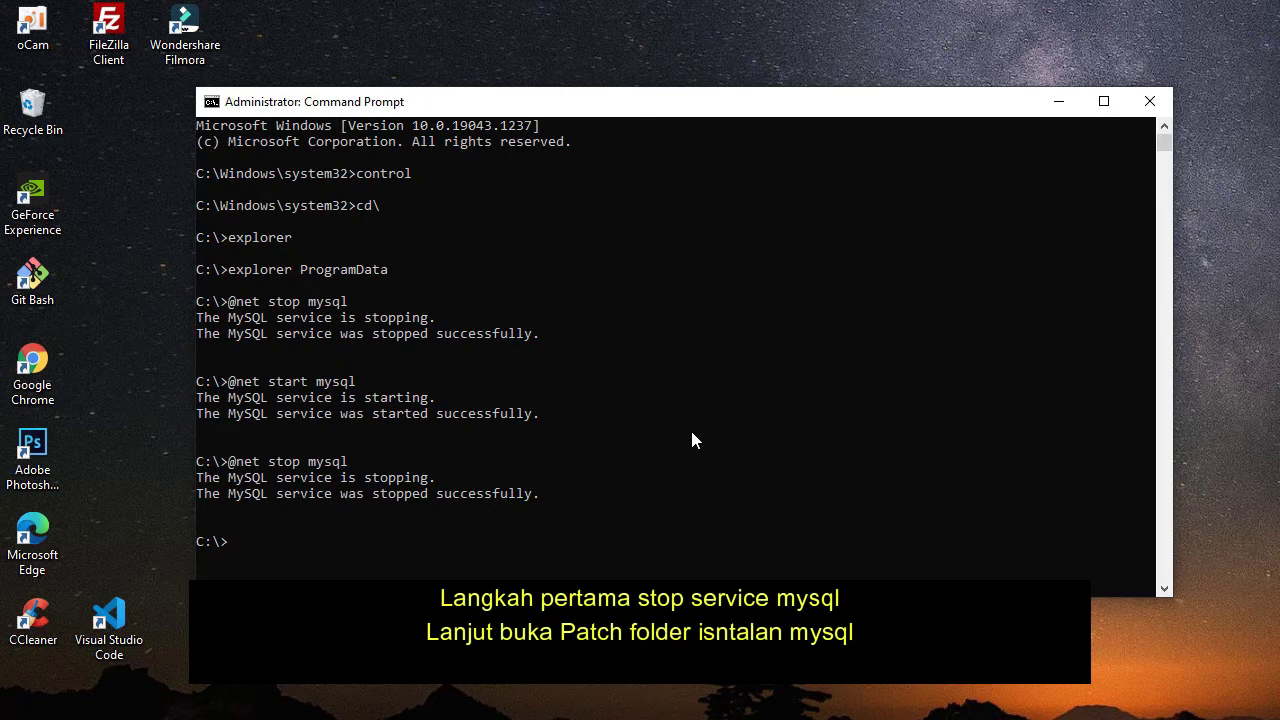
# Step: Open the "Program Files\MySQL" folder from the command prompt and go into the MySQL Server 5.5 folder
pyautogui.write('explorer "Program Files\\MySQL"')
pyautogui.press('Return')
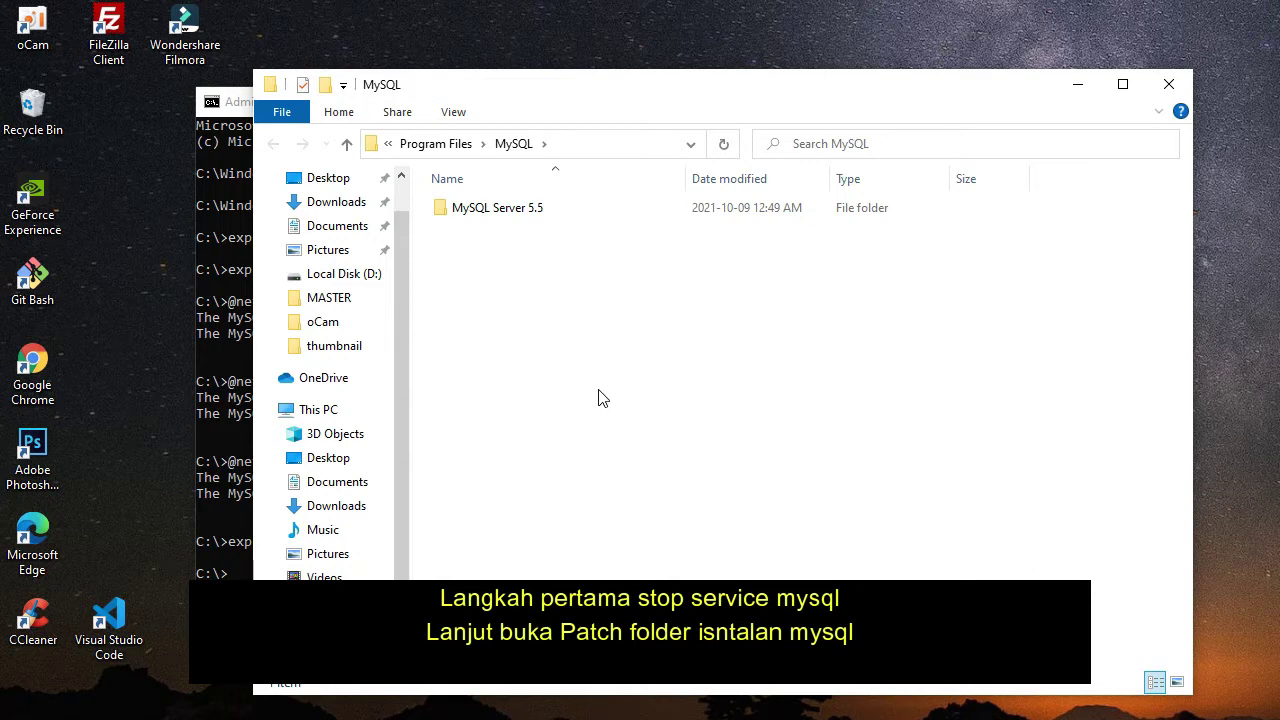
pyautogui.moveTo(709, 88); pyautogui.dragTo(689, 62)
pyautogui.doubleClick(440, 181)
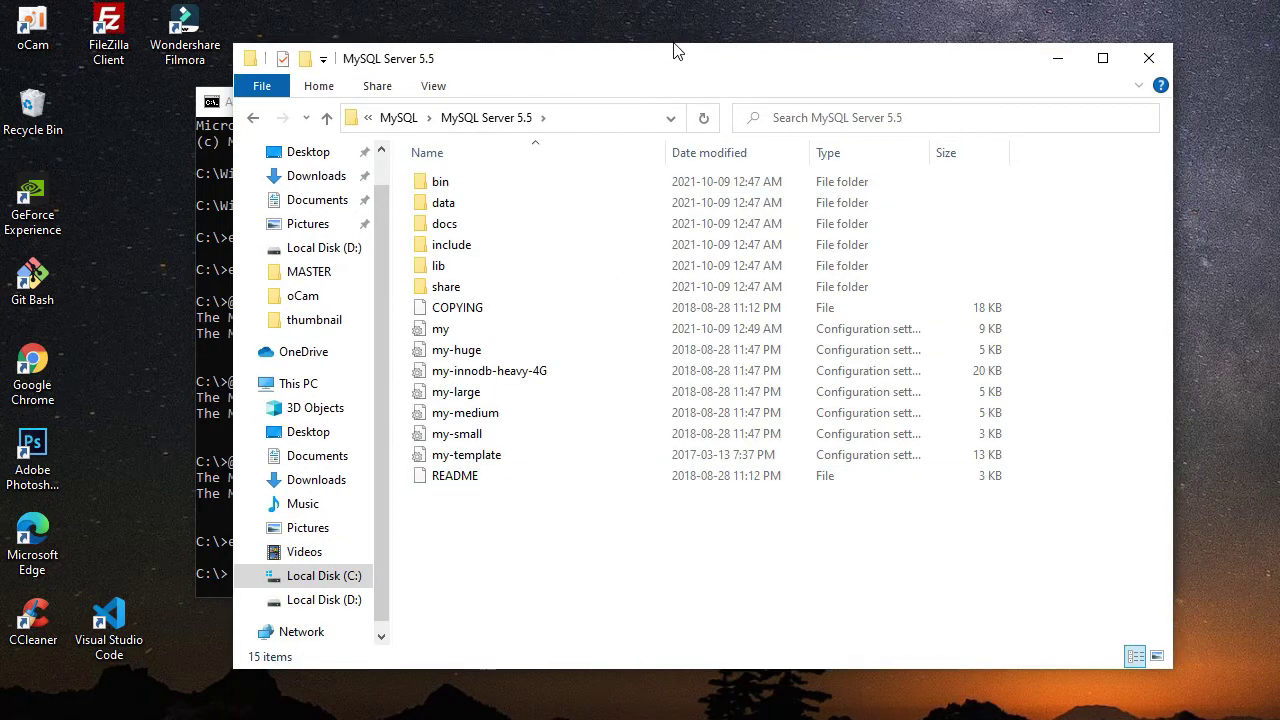
pyautogui.moveTo(686, 63); pyautogui.dragTo(775, 71)
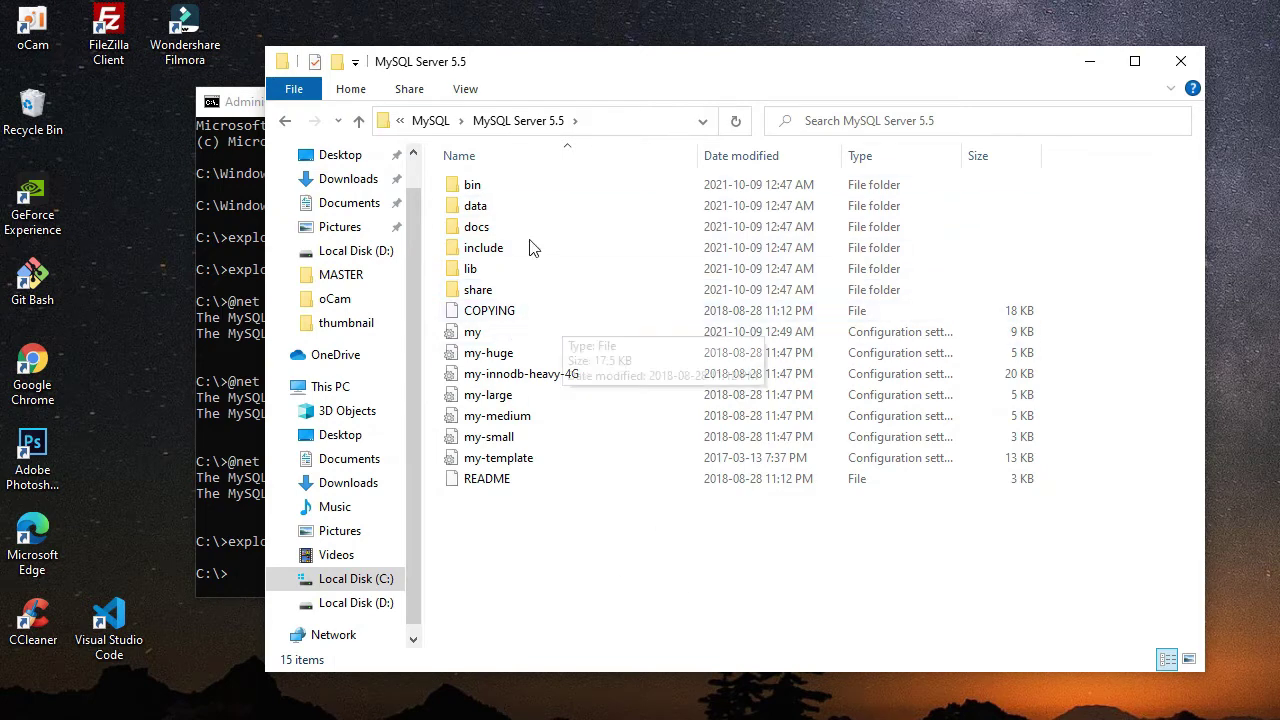
# Step: Change the command prompt directory to "Program Files\MySQL\MySQL Server 5.5" and open my.ini in Notepad
pyautogui.moveTo(240, 102); pyautogui.dragTo(202, 106)
pyautogui.moveTo(600, 118); pyautogui.dragTo(715, 145)
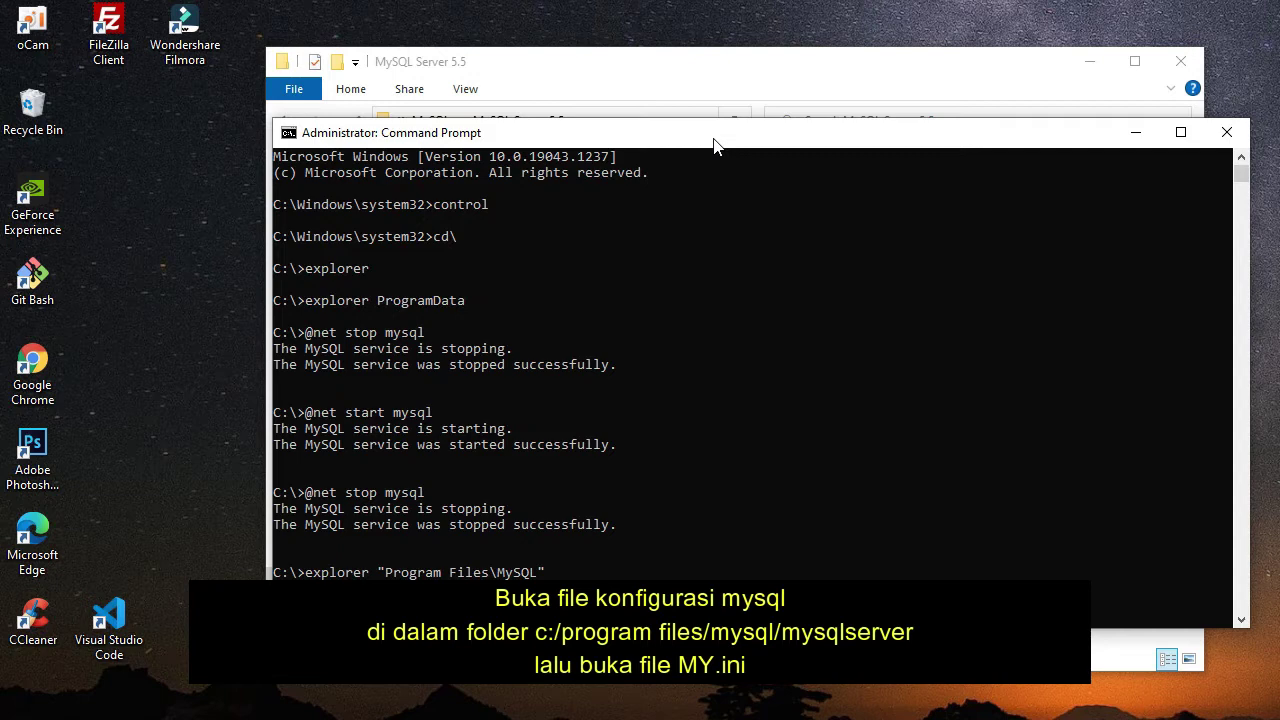
pyautogui.press('Return')
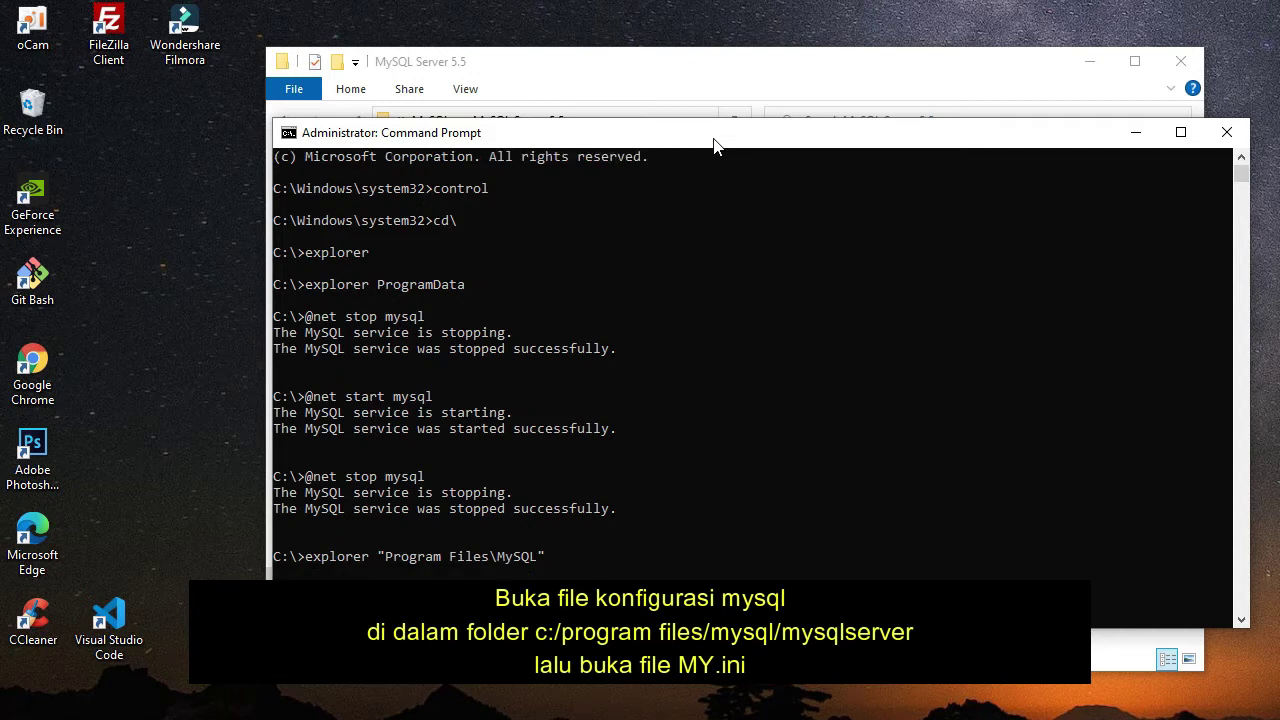
pyautogui.write('n')
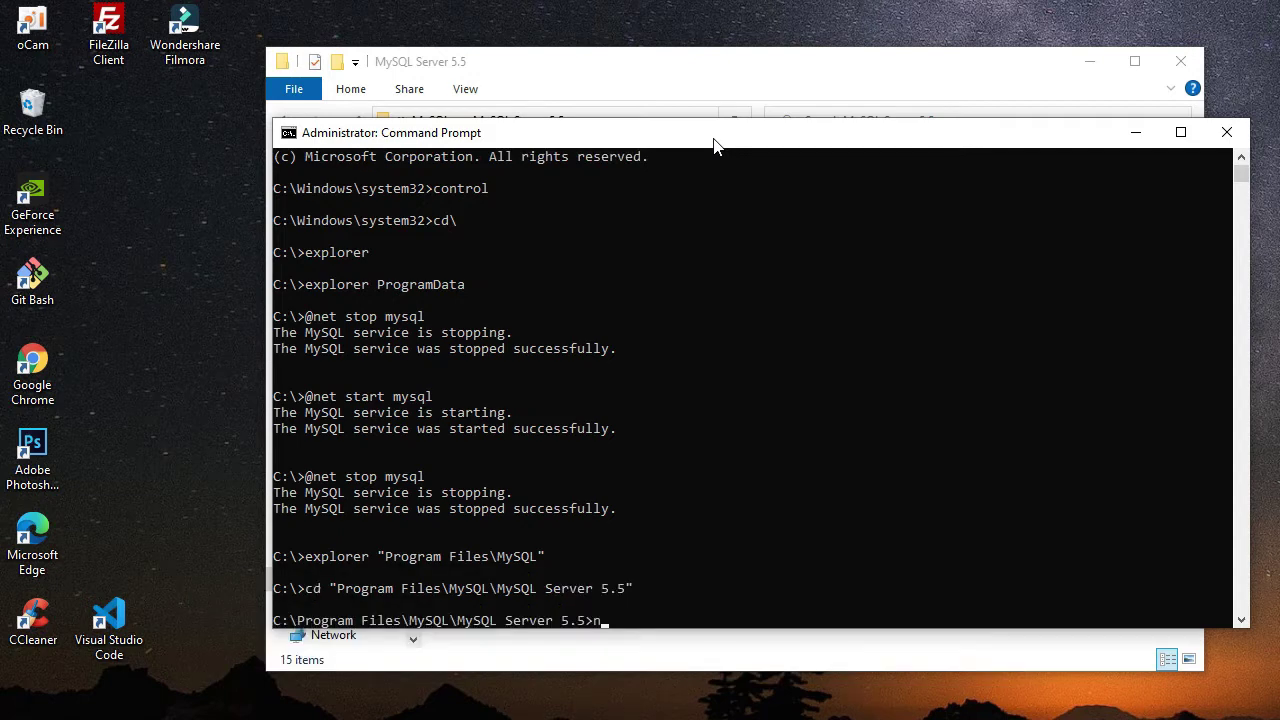
pyautogui.write('otepad my.ini')
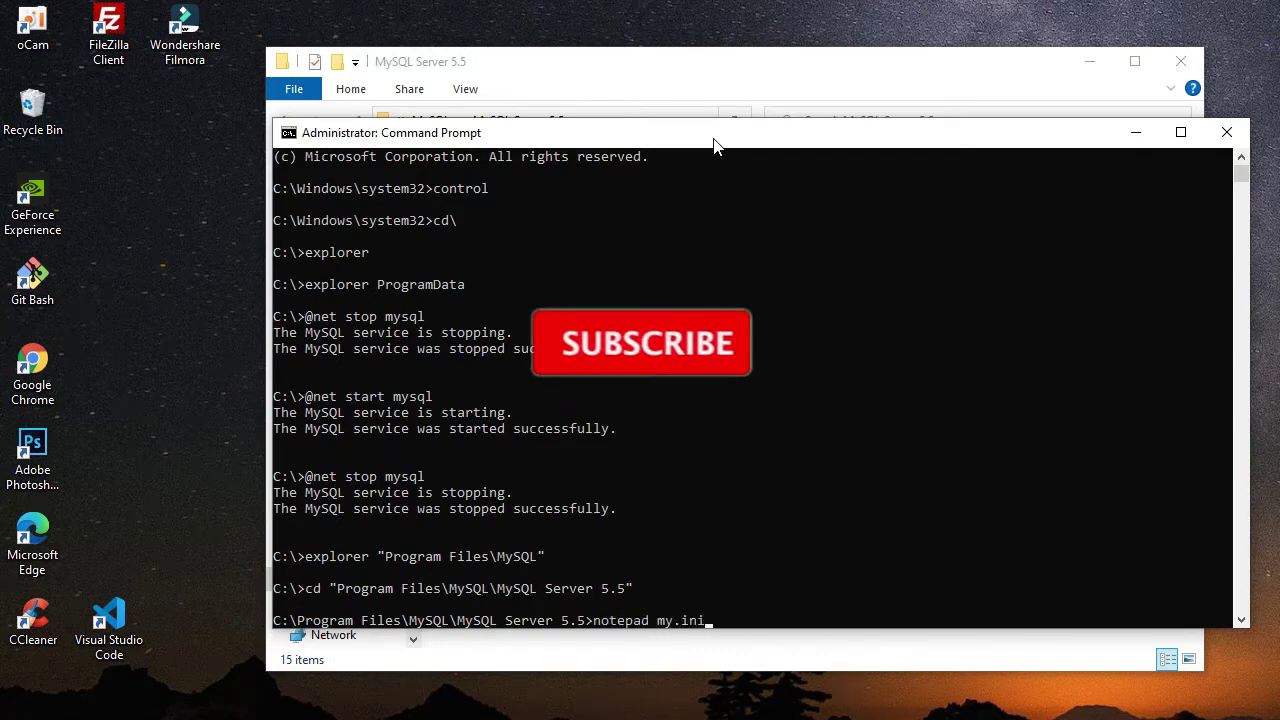
pyautogui.press('Return')
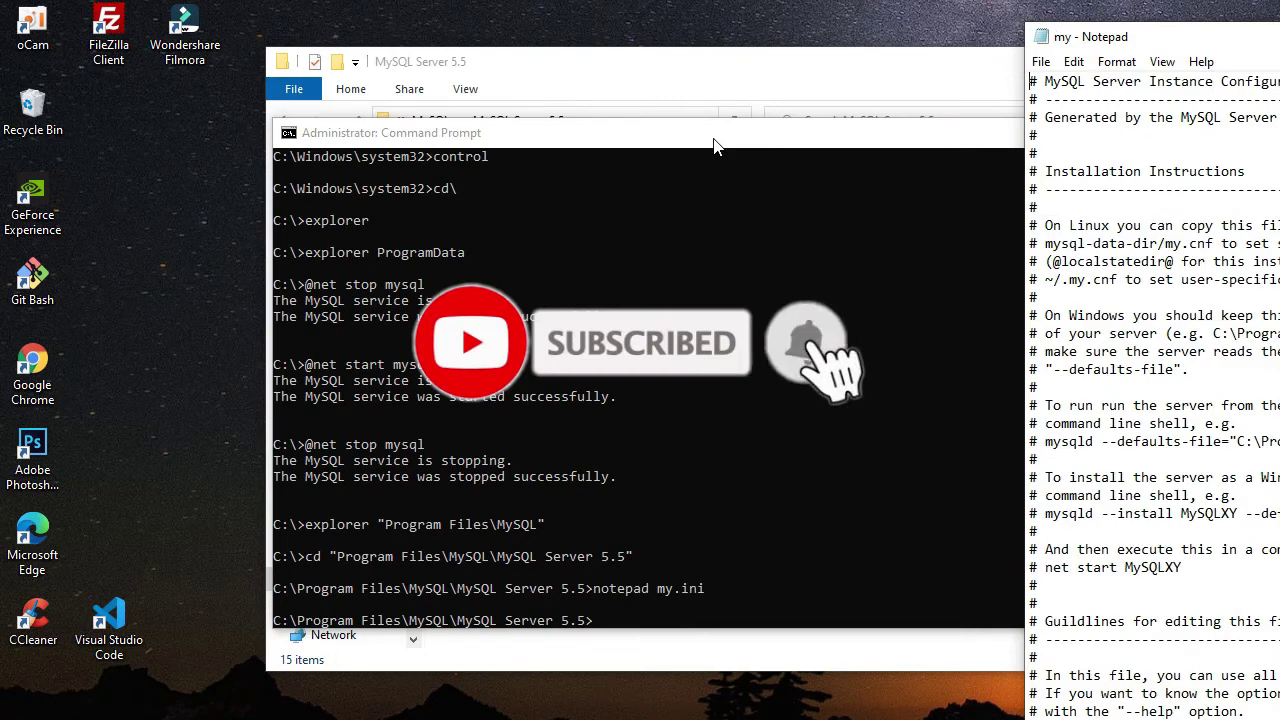
# Step: Move and resize the Notepad window so the my.ini text fits within the screen
pyautogui.moveTo(1150, 36); pyautogui.dragTo(450, 12)
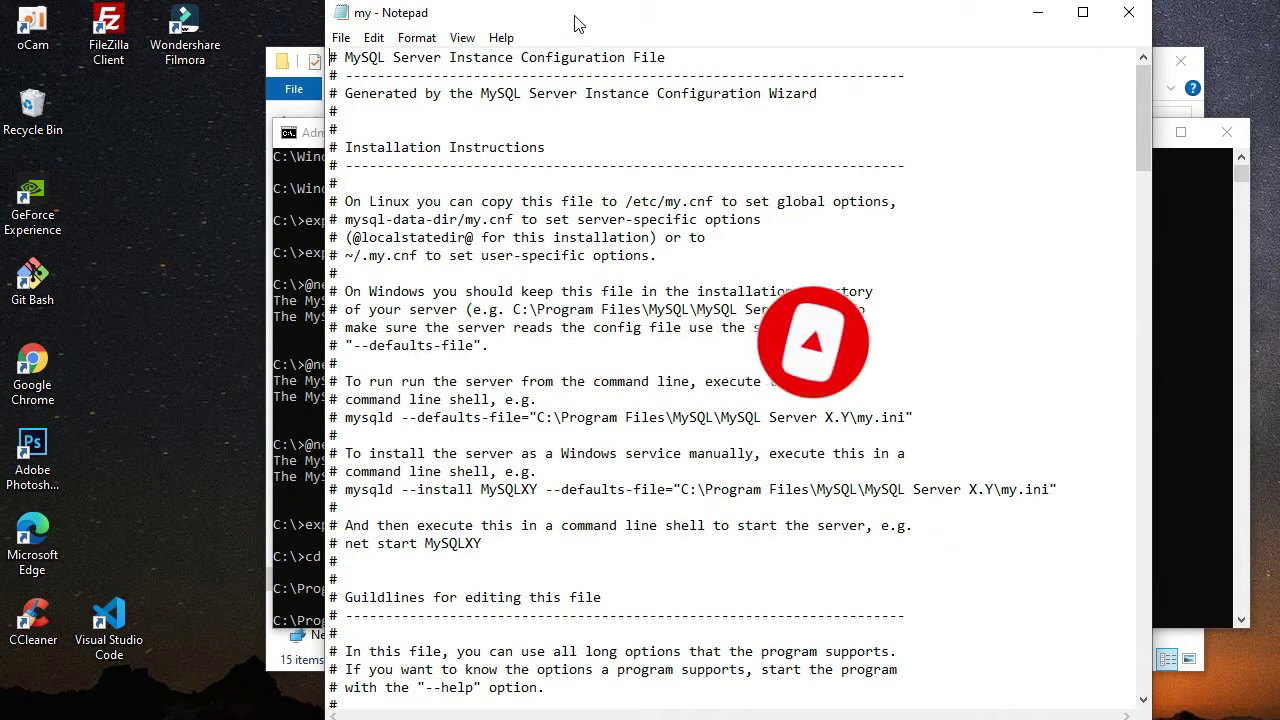
pyautogui.moveTo(578, 23); pyautogui.dragTo(537, 47)
pyautogui.moveTo(1108, 24); pyautogui.dragTo(885, 192)
pyautogui.moveTo(729, 216); pyautogui.dragTo(792, 79)
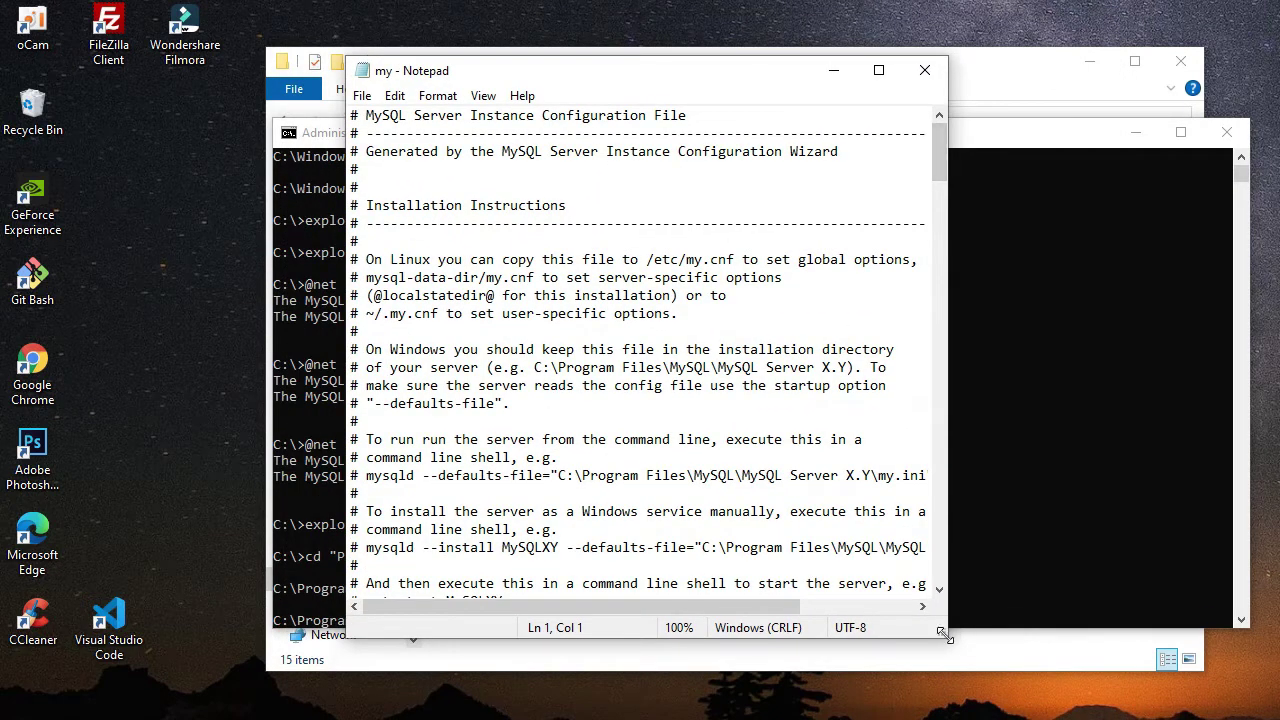
pyautogui.moveTo(948, 676); pyautogui.dragTo(1192, 703)
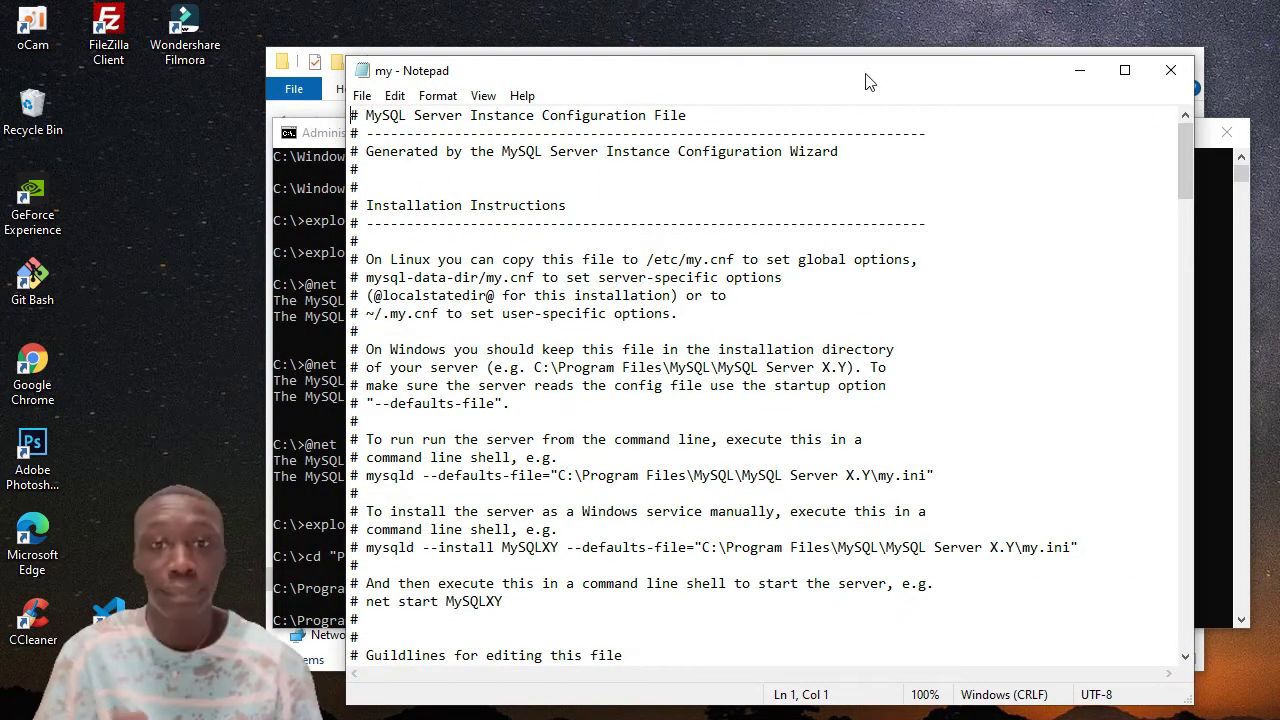
pyautogui.moveTo(868, 82); pyautogui.dragTo(808, 57)
# Step: Find the datadir setting in the [mysqld] section of my.ini and examine its path to the database root
pyautogui.scroll(-3, 733, 371)
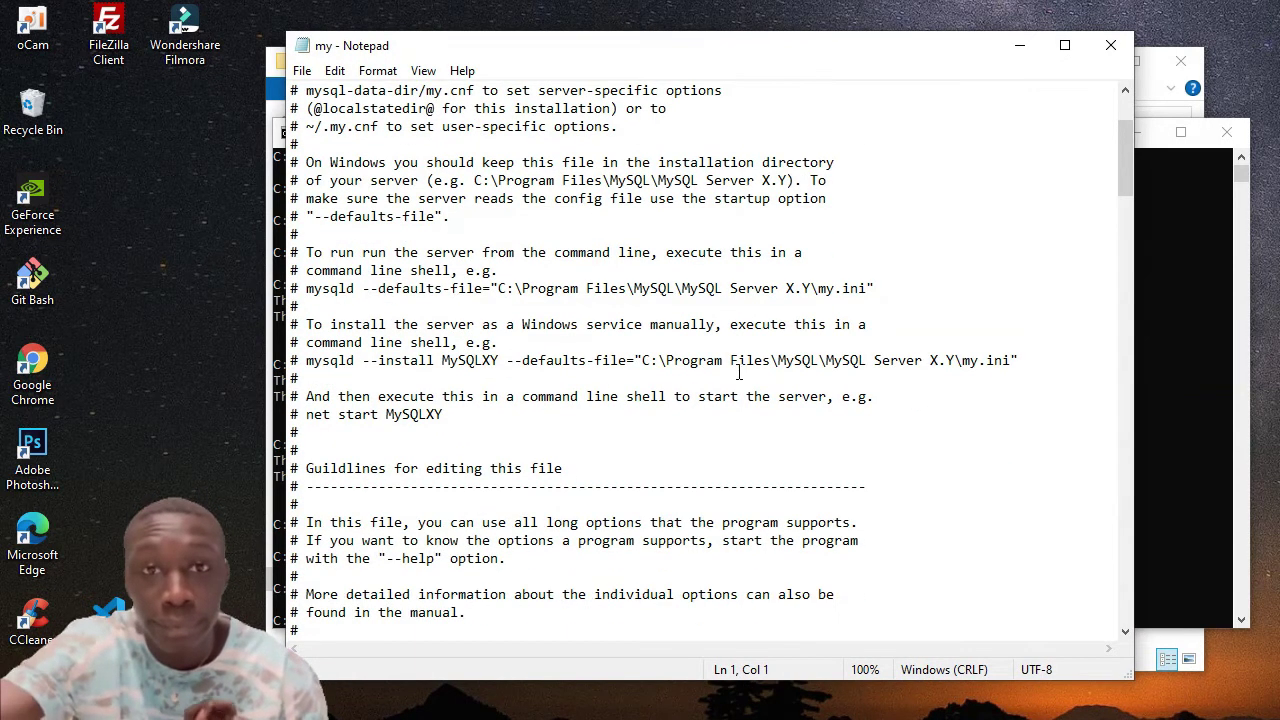
pyautogui.scroll(-4, 733, 371)
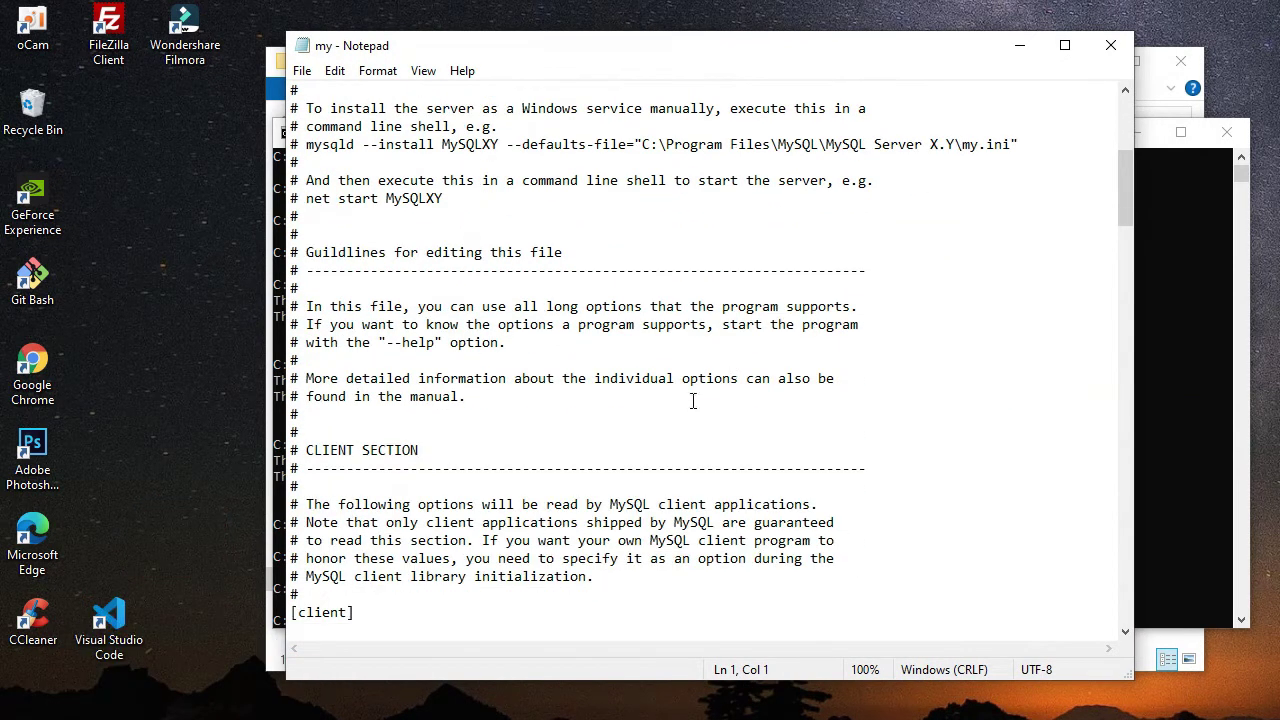
pyautogui.moveTo(596, 58); pyautogui.dragTo(656, 60)
pyautogui.scroll(-3, 591, 330)
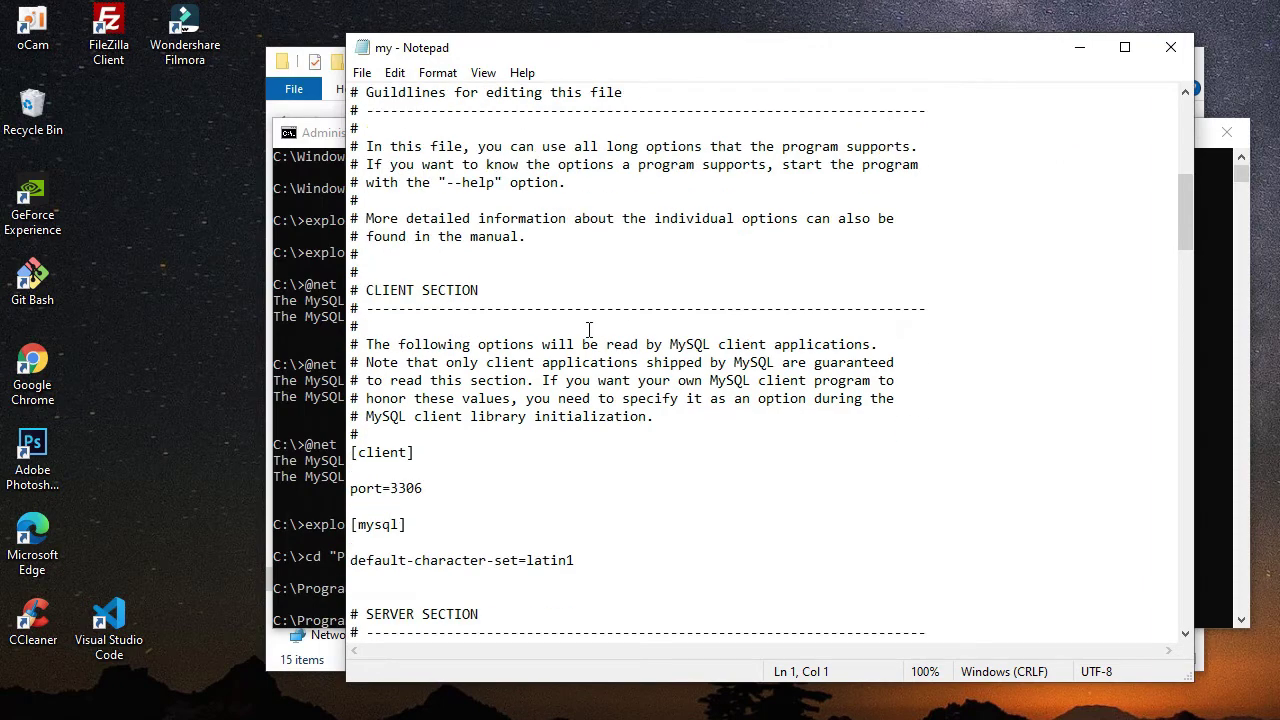
pyautogui.scroll(5, 594, 325)
pyautogui.scroll(-16, 594, 325)
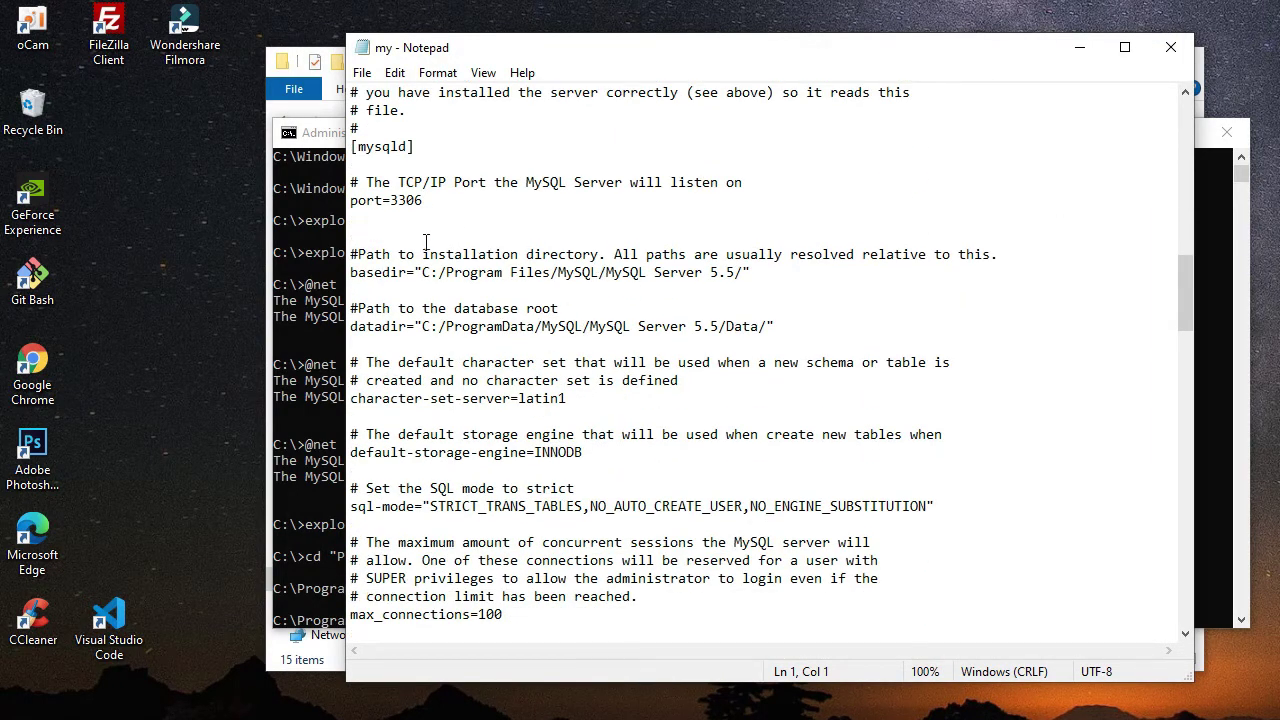
pyautogui.moveTo(354, 331); pyautogui.dragTo(409, 332)
pyautogui.click(464, 350)
pyautogui.moveTo(728, 328); pyautogui.dragTo(778, 328)
pyautogui.click(828, 344)
pyautogui.click(830, 398)
# Step: Change the datadir path in my.ini to "D:/Mysql Datafiles/Data/"
pyautogui.moveTo(422, 326); pyautogui.dragTo(432, 326)
pyautogui.write('D')
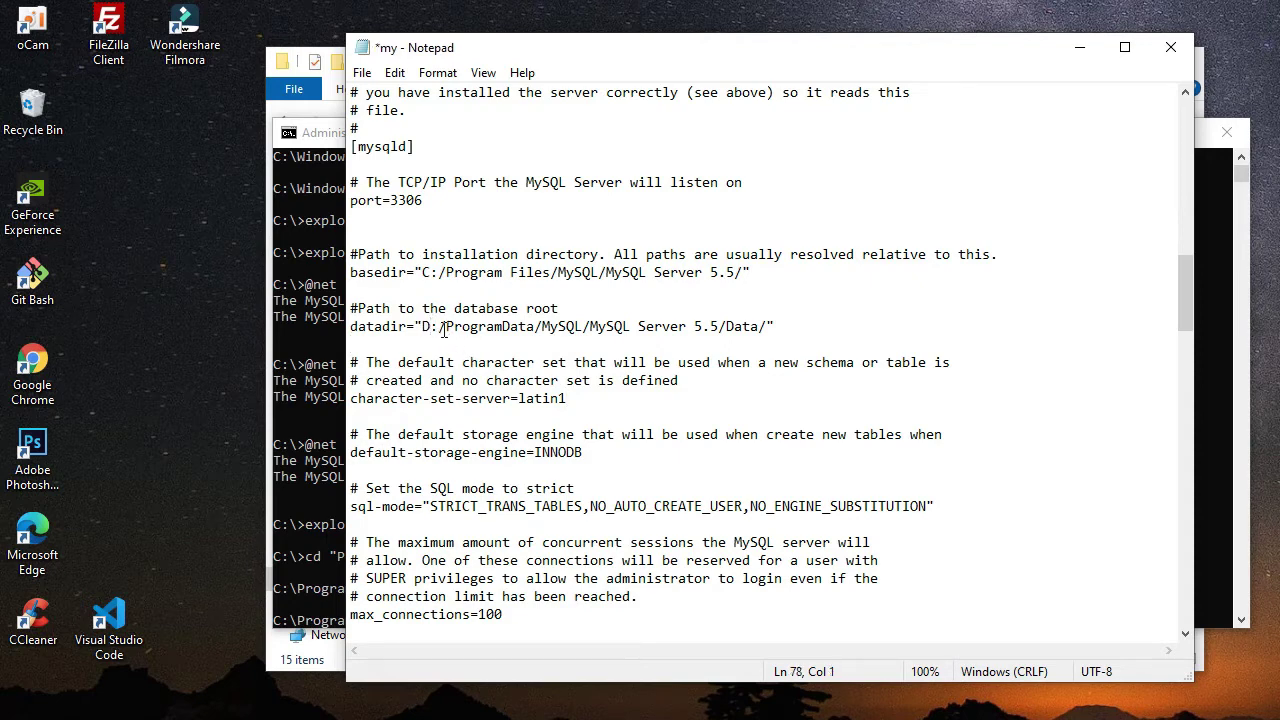
pyautogui.moveTo(446, 326); pyautogui.dragTo(726, 328)
pyautogui.press('Delete')
pyautogui.write('Mys')
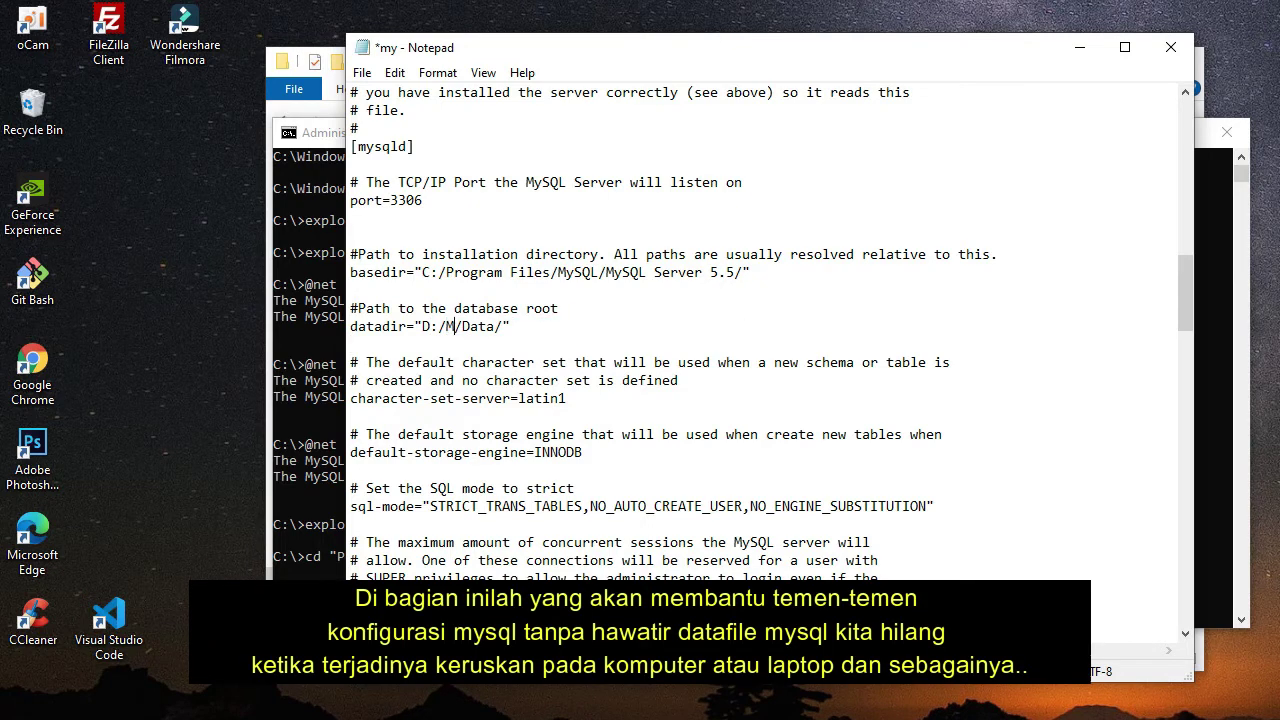
pyautogui.write('ql Dat')
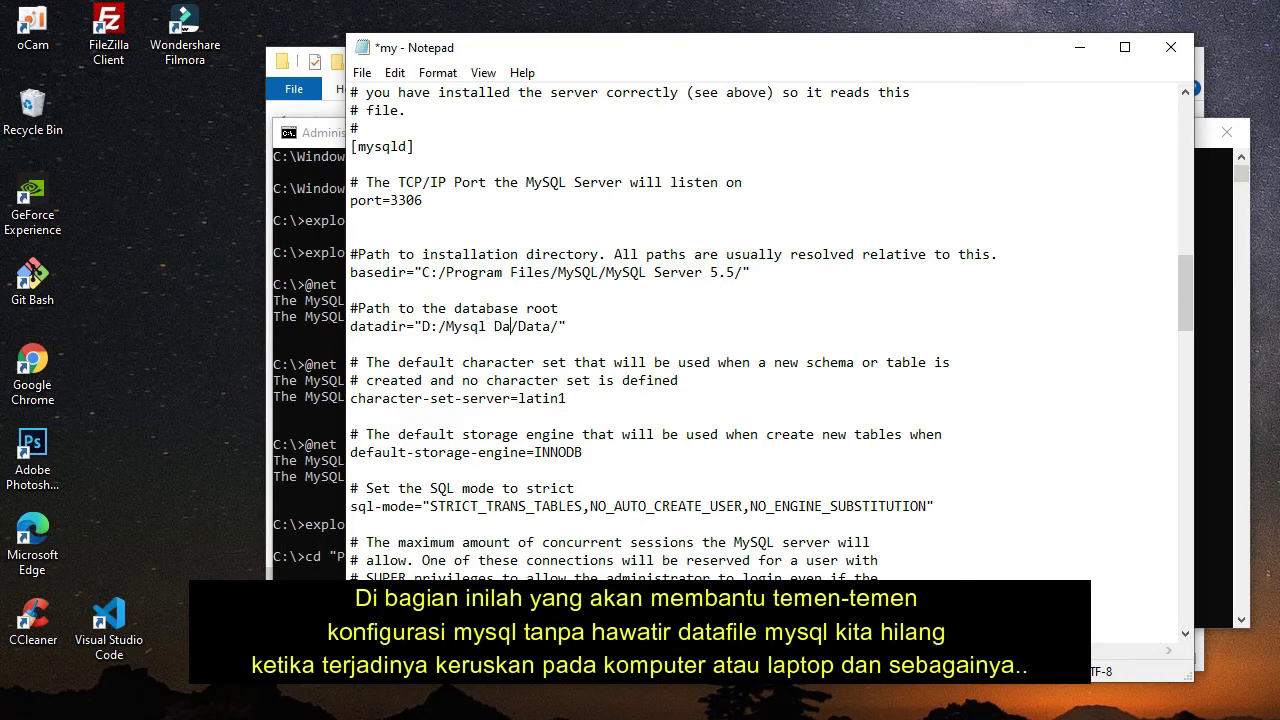
pyautogui.write('afiles')
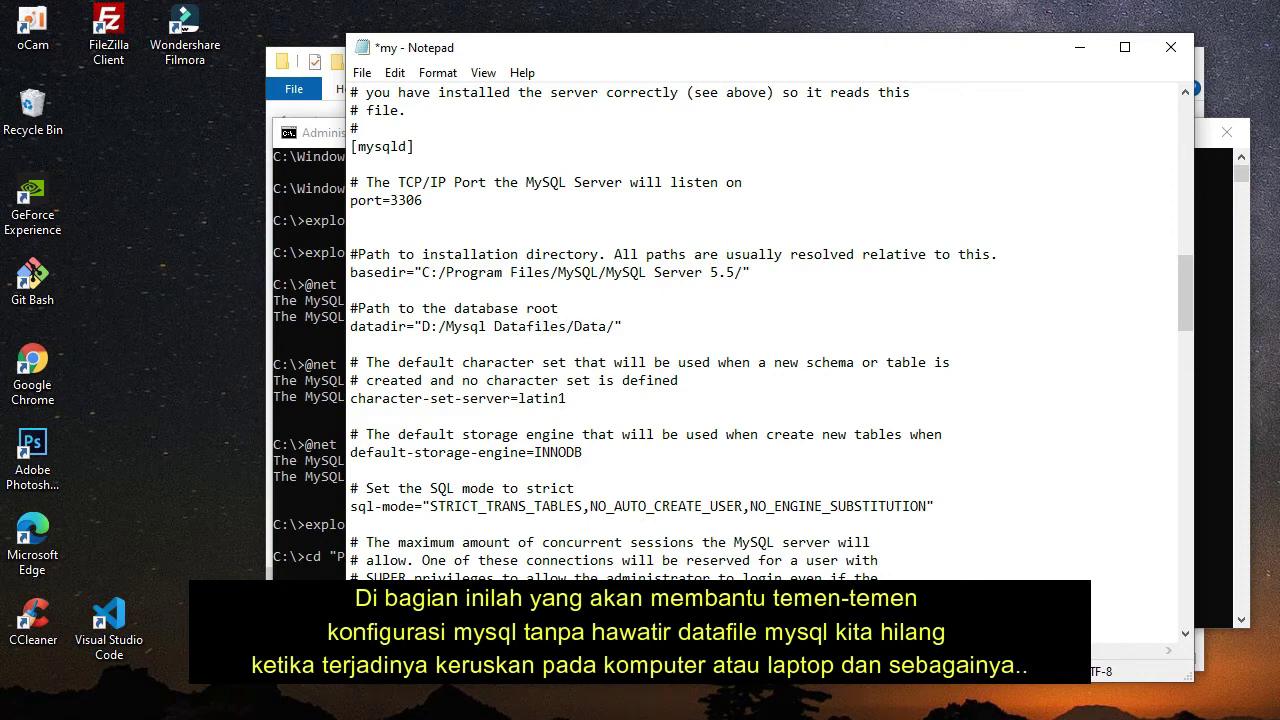
pyautogui.hotkey('ctrl', 's')
# Step: Copy the exact name of the MySQL Datafiles folder on drive D and paste it over the folder name in the datadir path
pyautogui.click(291, 697)
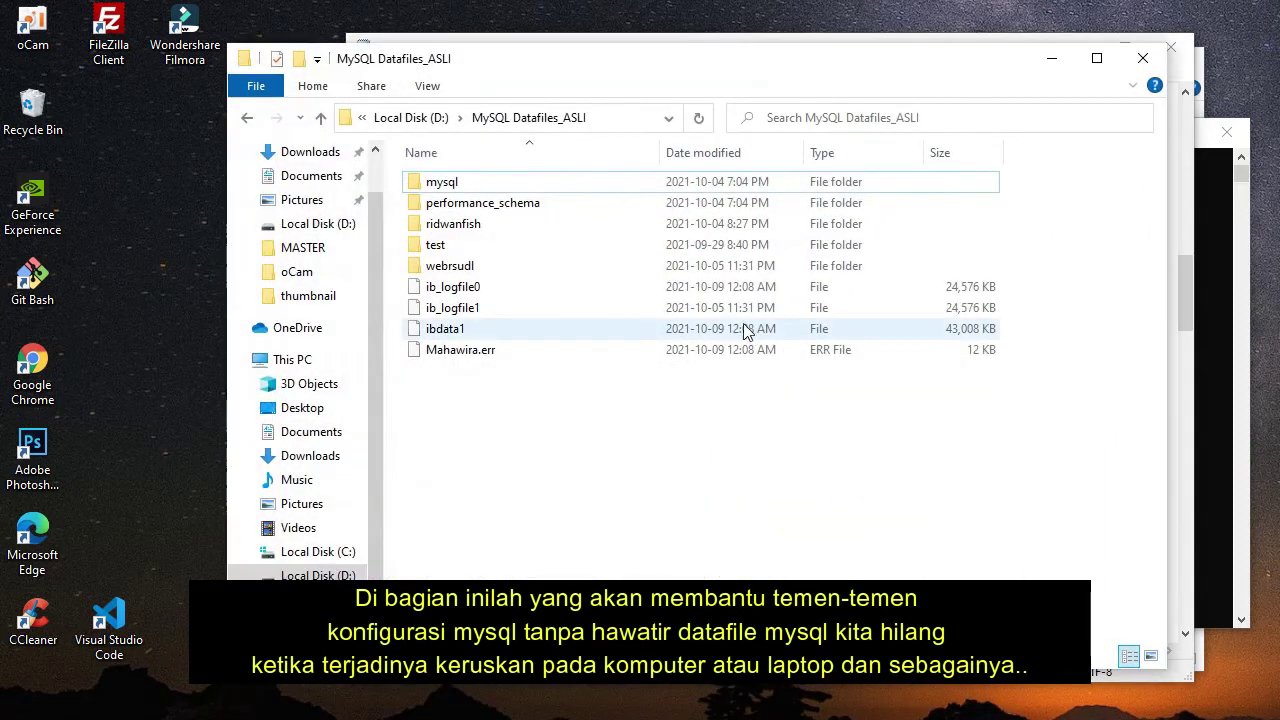
pyautogui.click(245, 118)
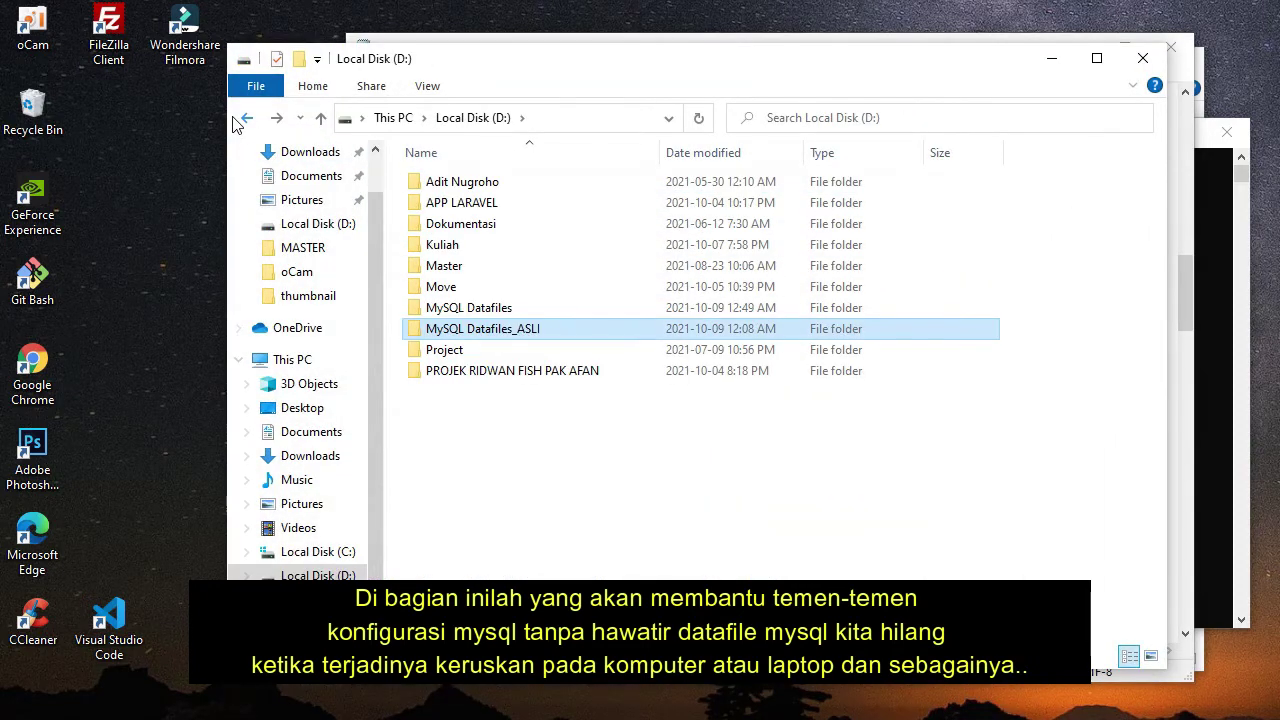
pyautogui.rightClick(462, 308)
pyautogui.press('m')
pyautogui.hotkey('ctrl', 'c')
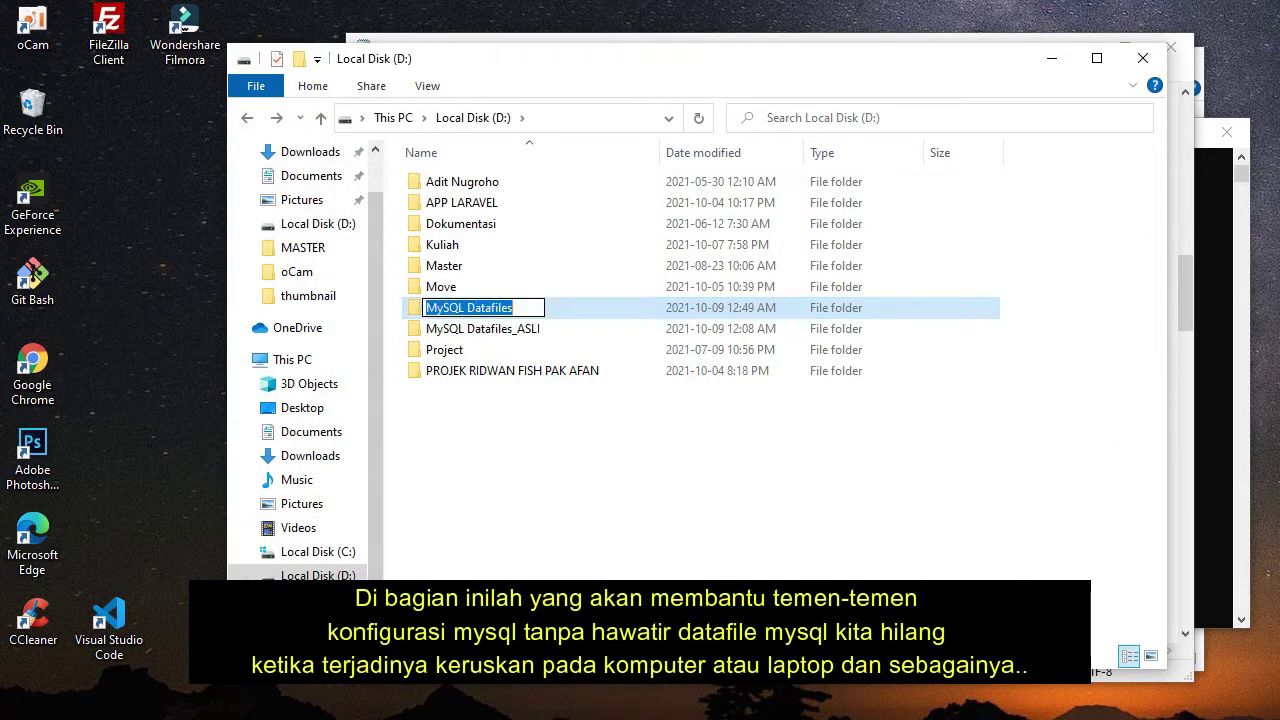
pyautogui.click(1051, 58)
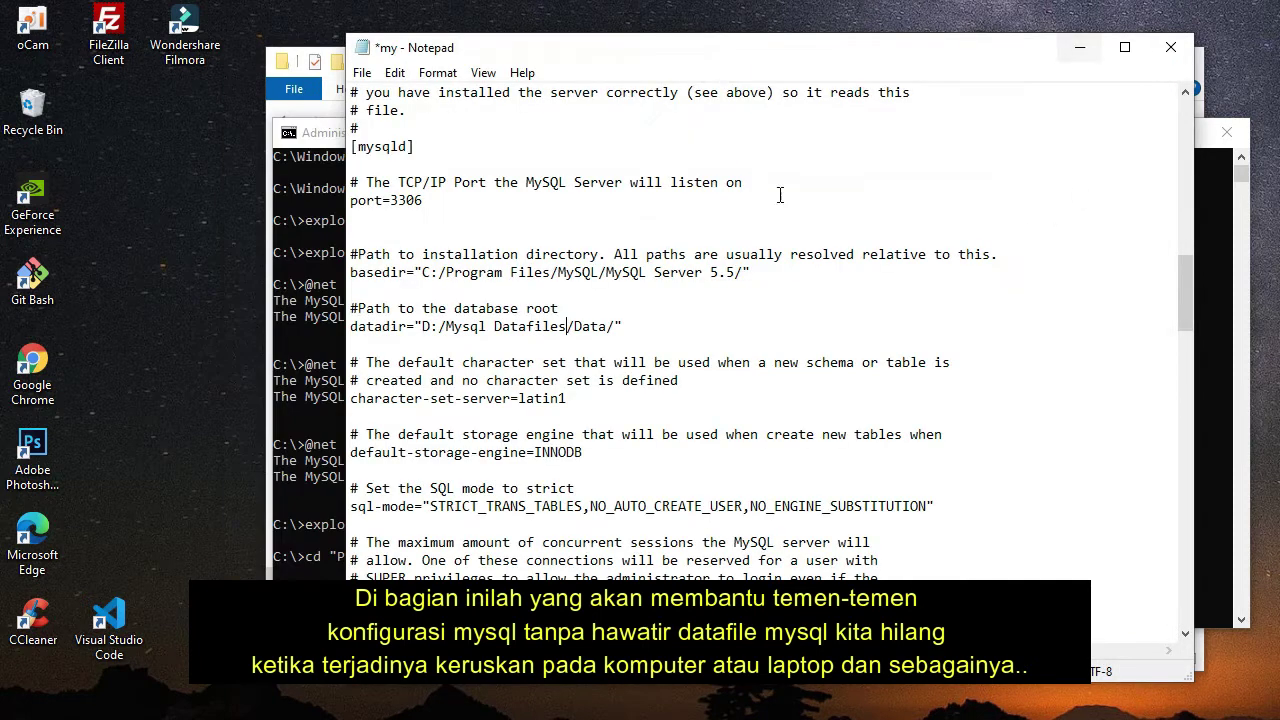
pyautogui.keyDown('shift'); pyautogui.click(447, 328); pyautogui.keyUp('shift')
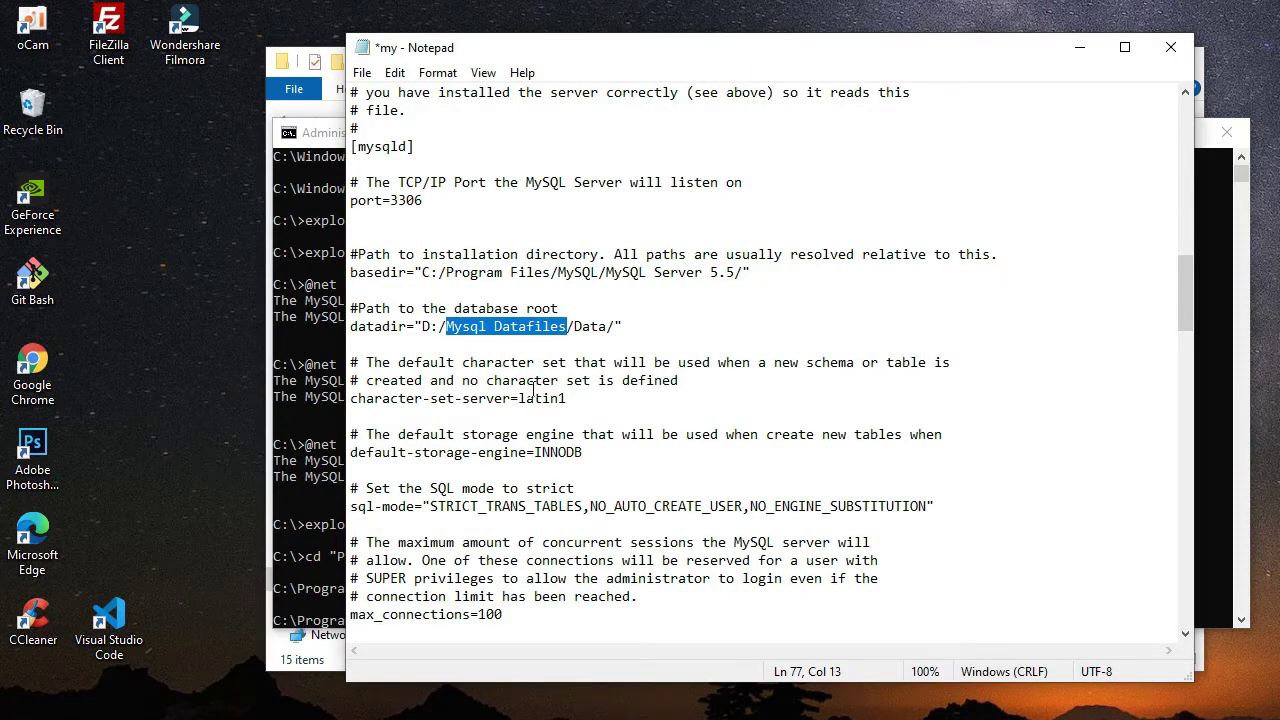
pyautogui.hotkey('ctrl', 'v')
pyautogui.click(698, 392)
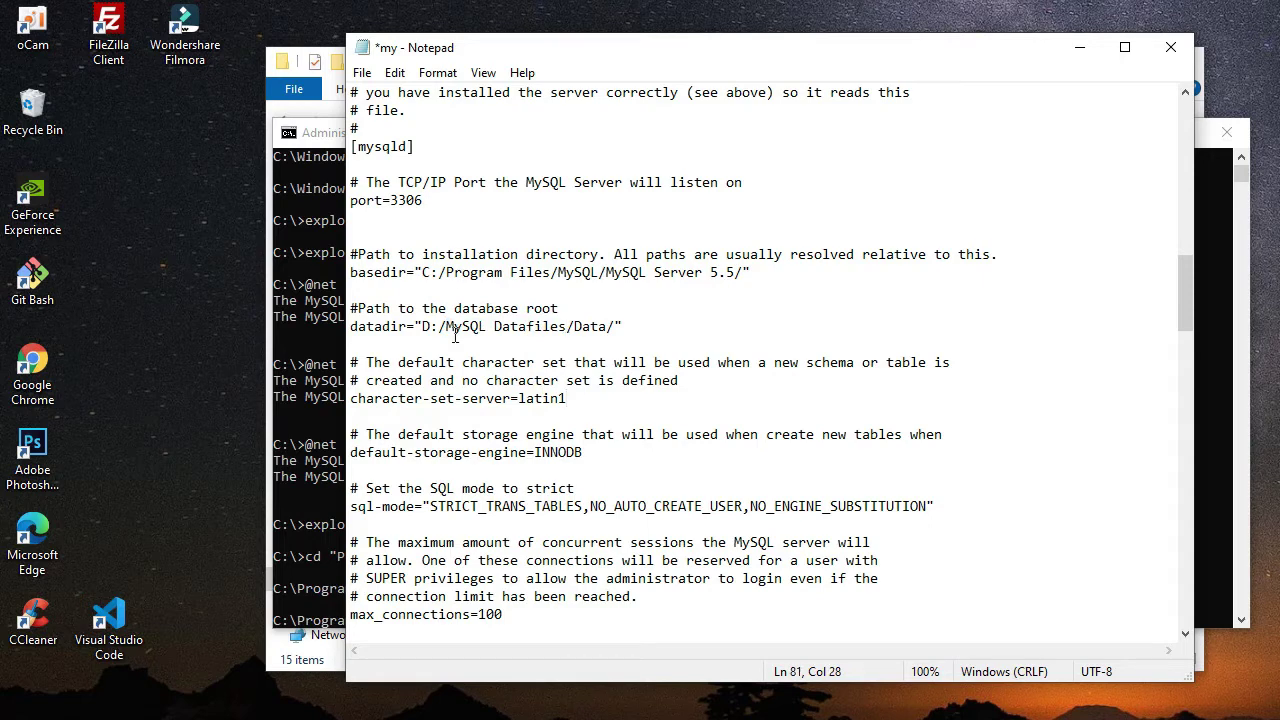
# Step: Close my.ini and save the changed datadir path
pyautogui.click(772, 329)
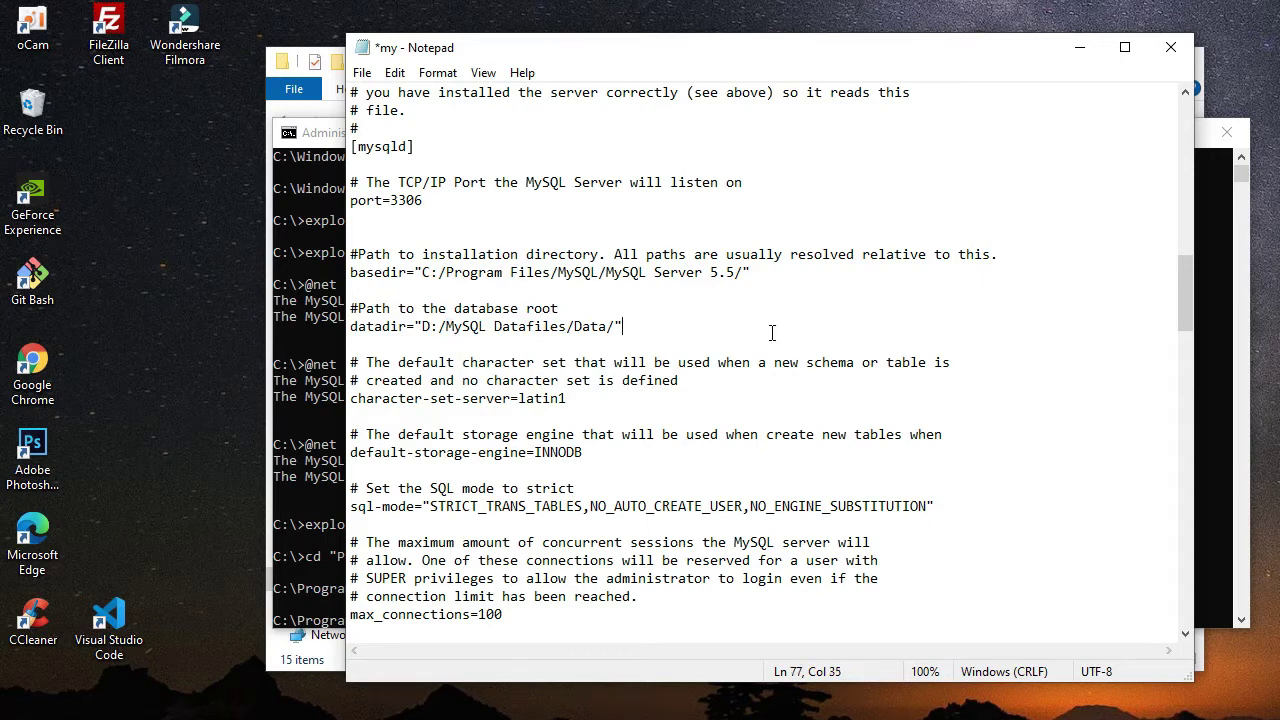
pyautogui.click(583, 326)
pyautogui.moveTo(583, 326); pyautogui.dragTo(574, 327)
pyautogui.moveTo(1040, 47); pyautogui.dragTo(994, 40)
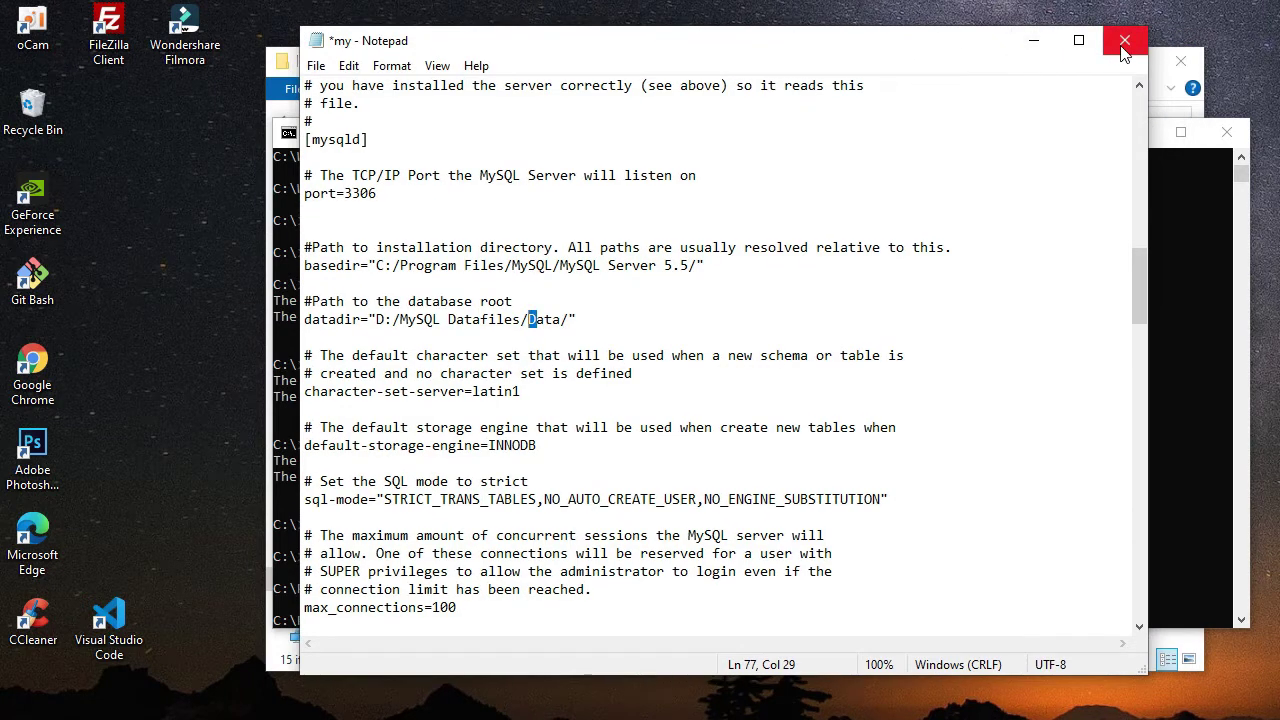
pyautogui.click(1122, 46)
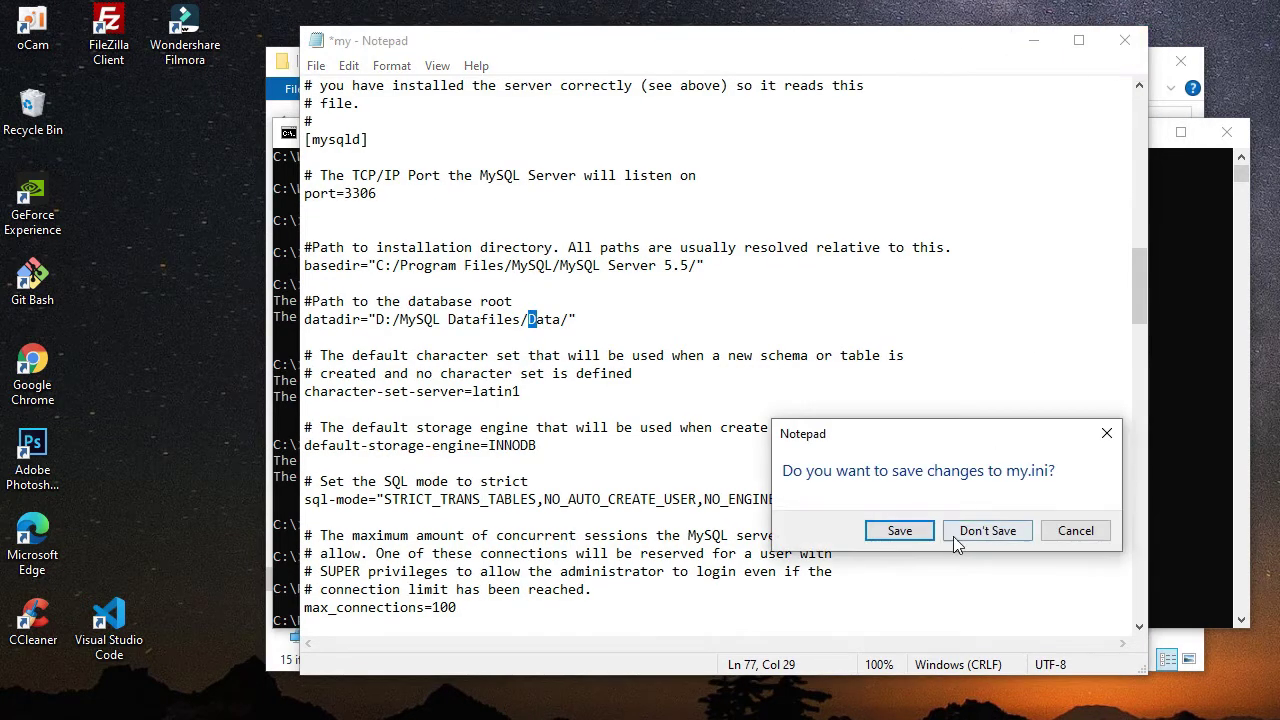
pyautogui.click(920, 537)
pyautogui.click(853, 591)
pyautogui.scroll(-2, 885, 440)
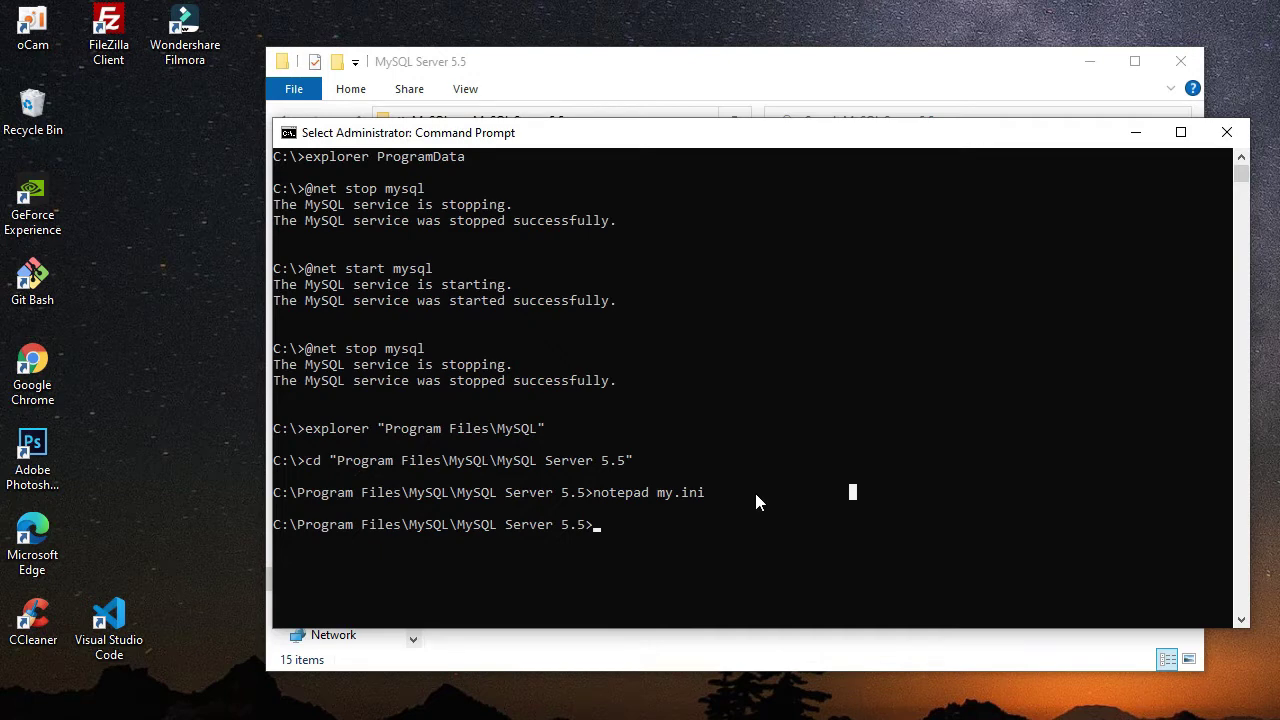
pyautogui.write('@net start')
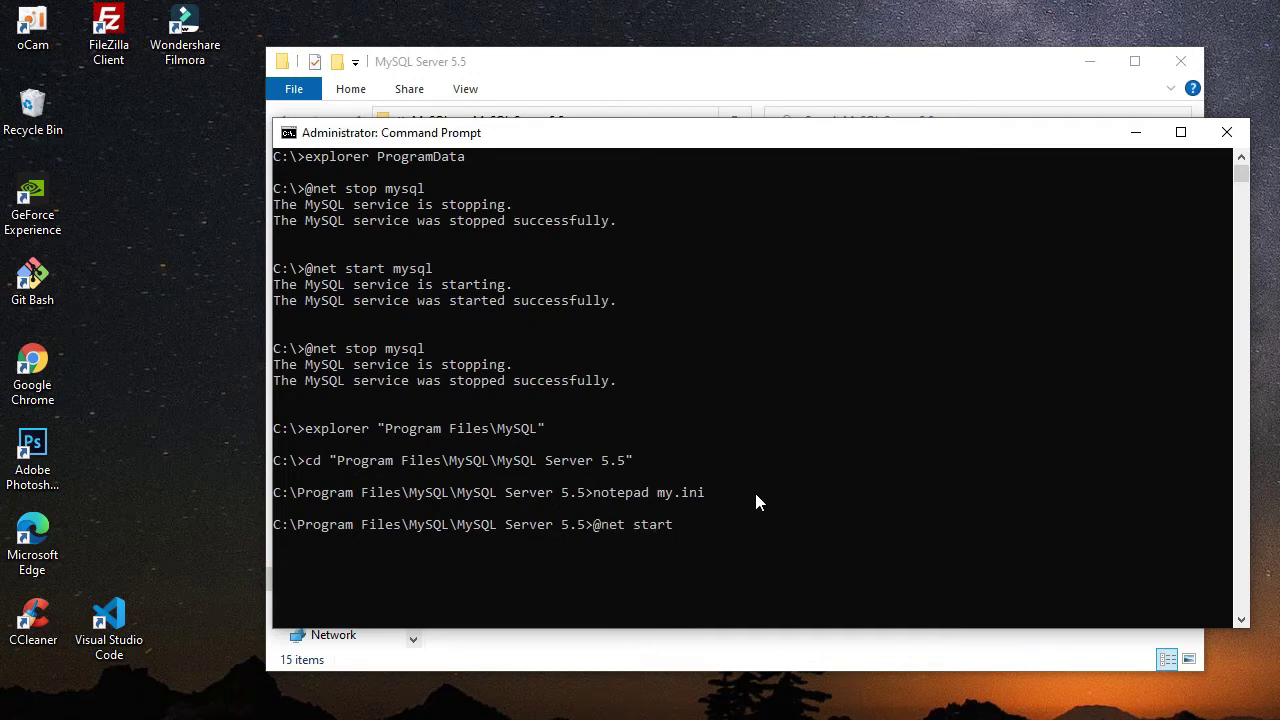
pyautogui.write(' mysql')
pyautogui.press('Return')
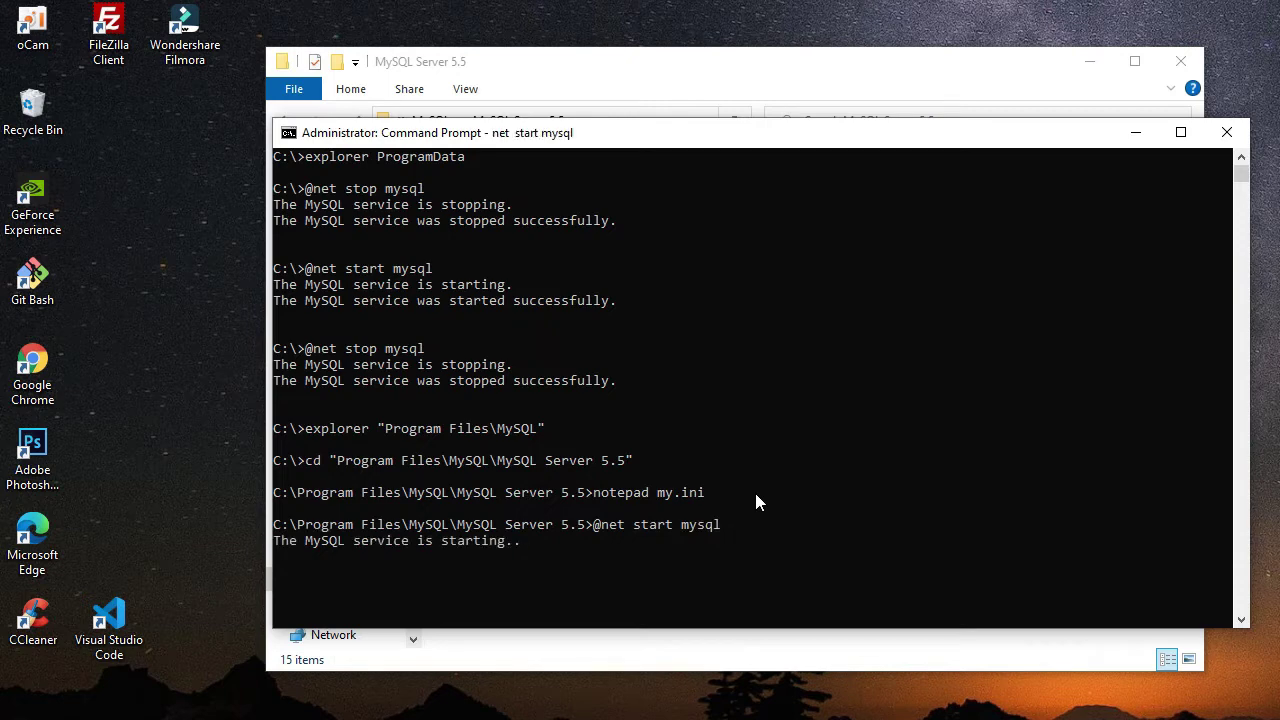
pyautogui.moveTo(949, 146); pyautogui.dragTo(894, 100)
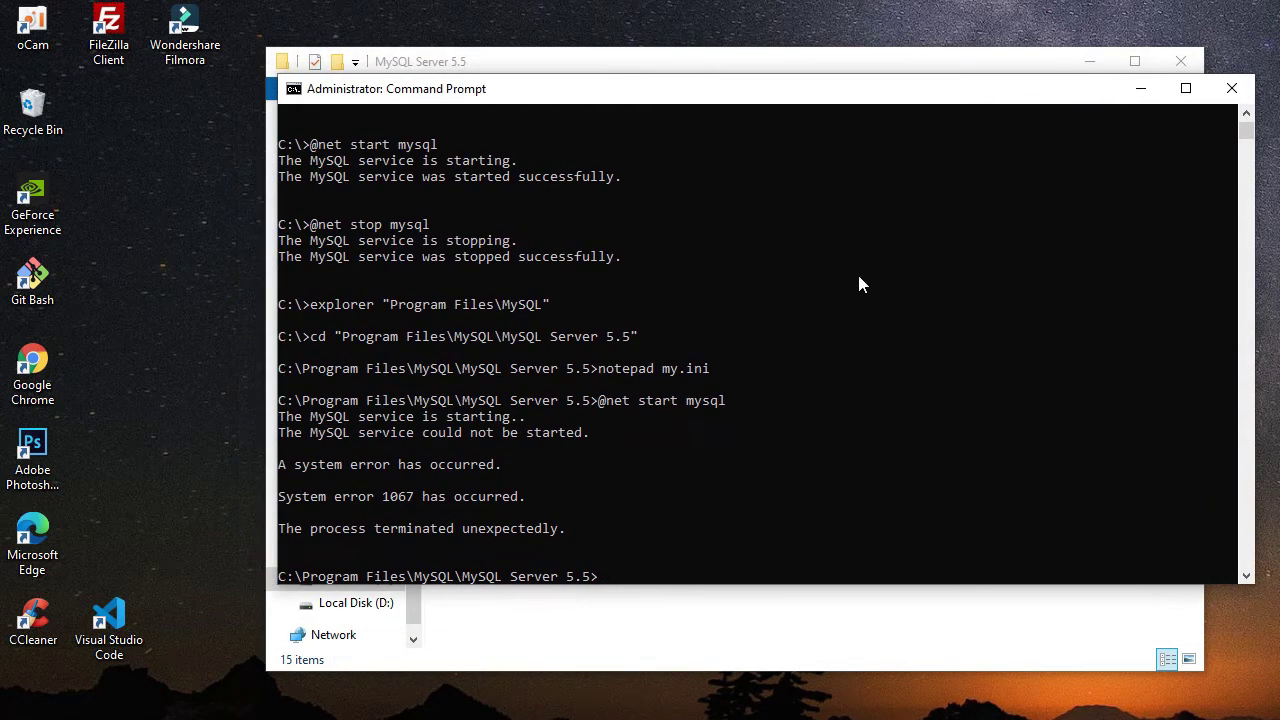
pyautogui.click(835, 72)
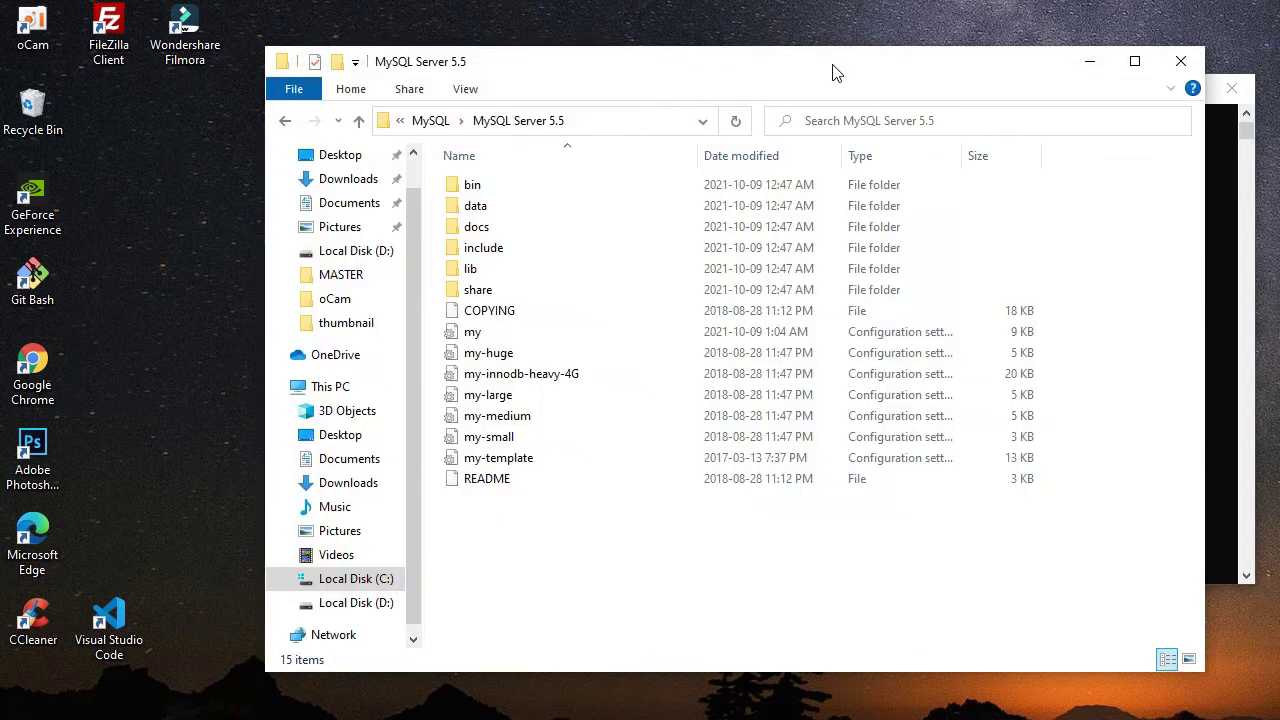
pyautogui.click(286, 121)
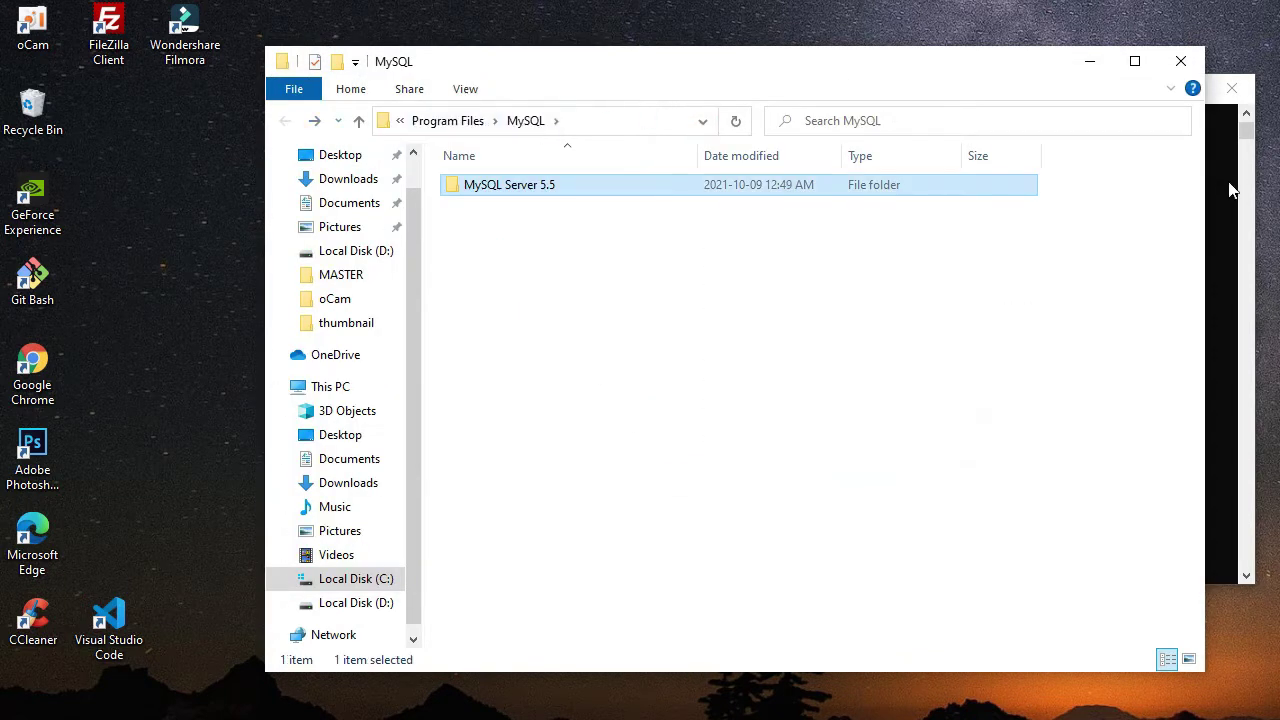
pyautogui.doubleClick(510, 186)
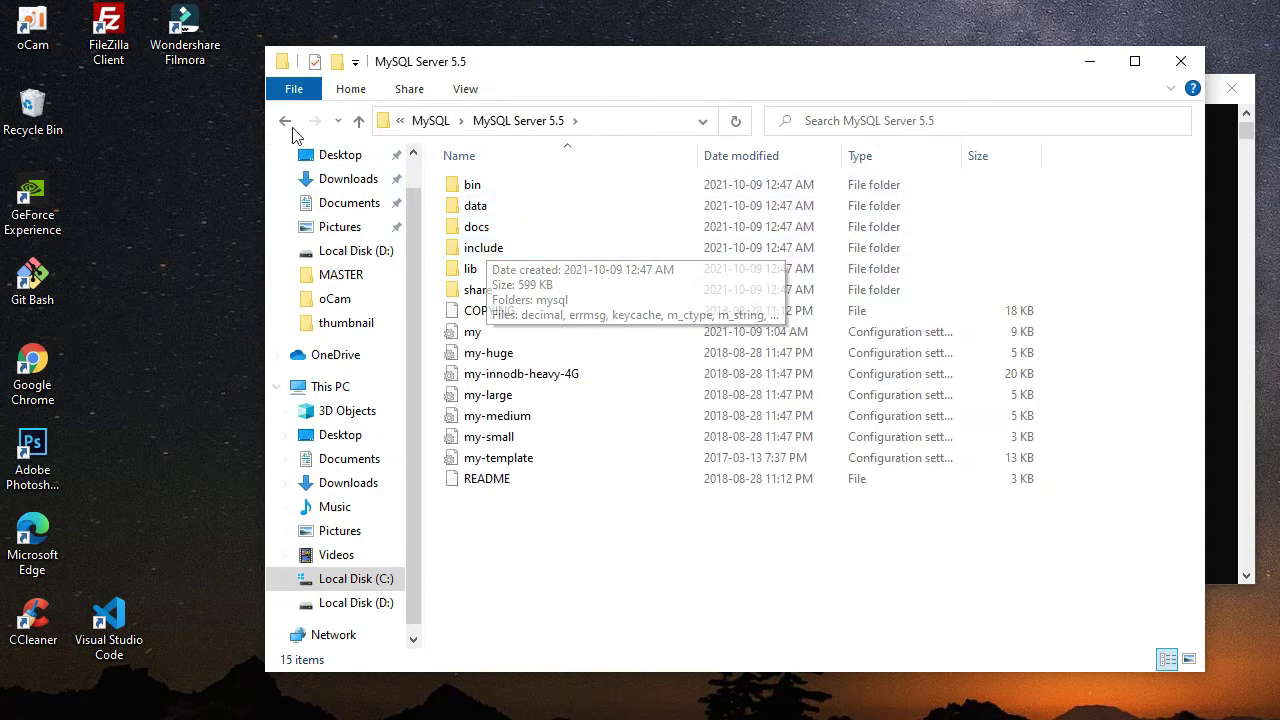
# Step: Return the Command Prompt to the root of drive C and open the ProgramData folder in File Explorer
pyautogui.click(1229, 247)
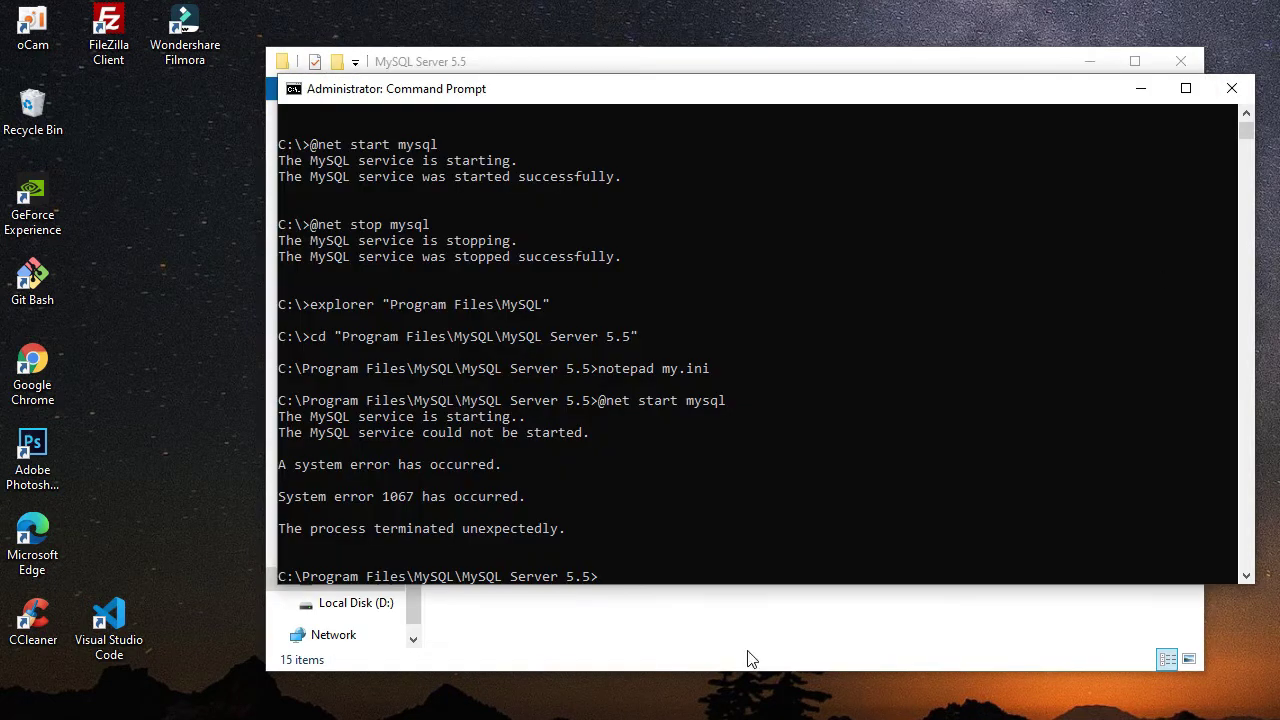
pyautogui.moveTo(882, 94); pyautogui.dragTo(867, 73)
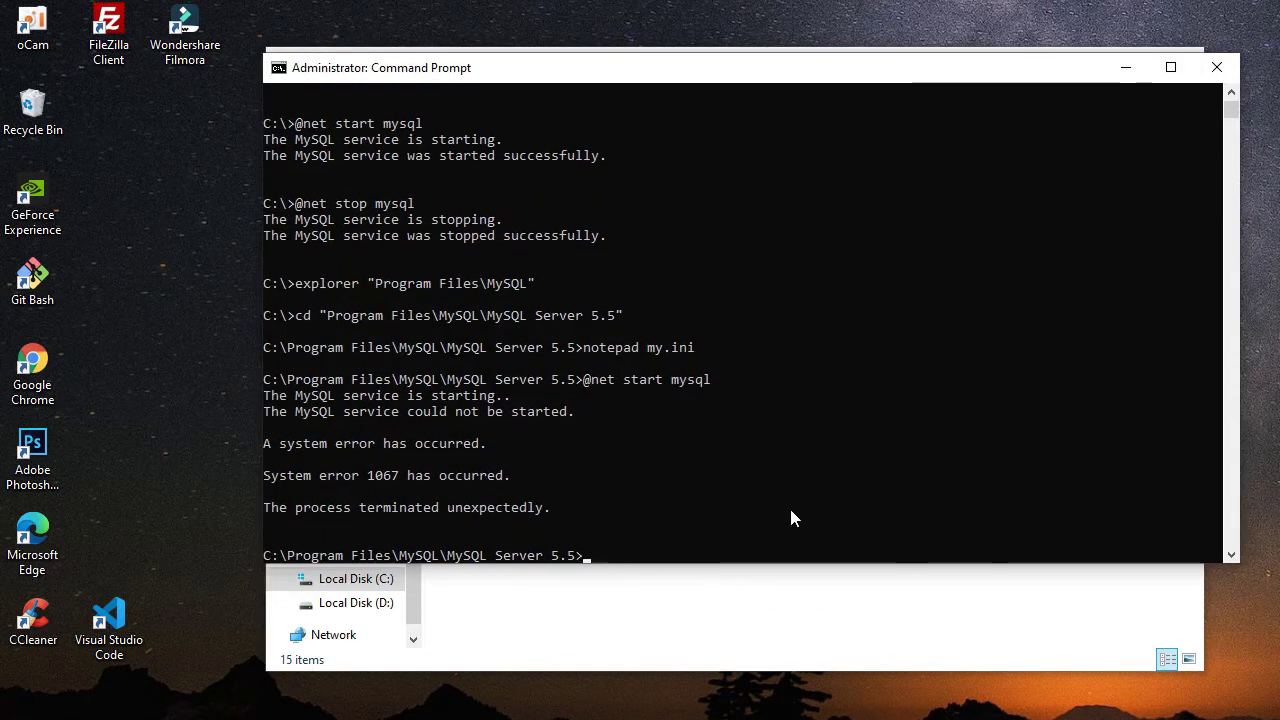
pyautogui.write('cd\\')
pyautogui.press('Return')
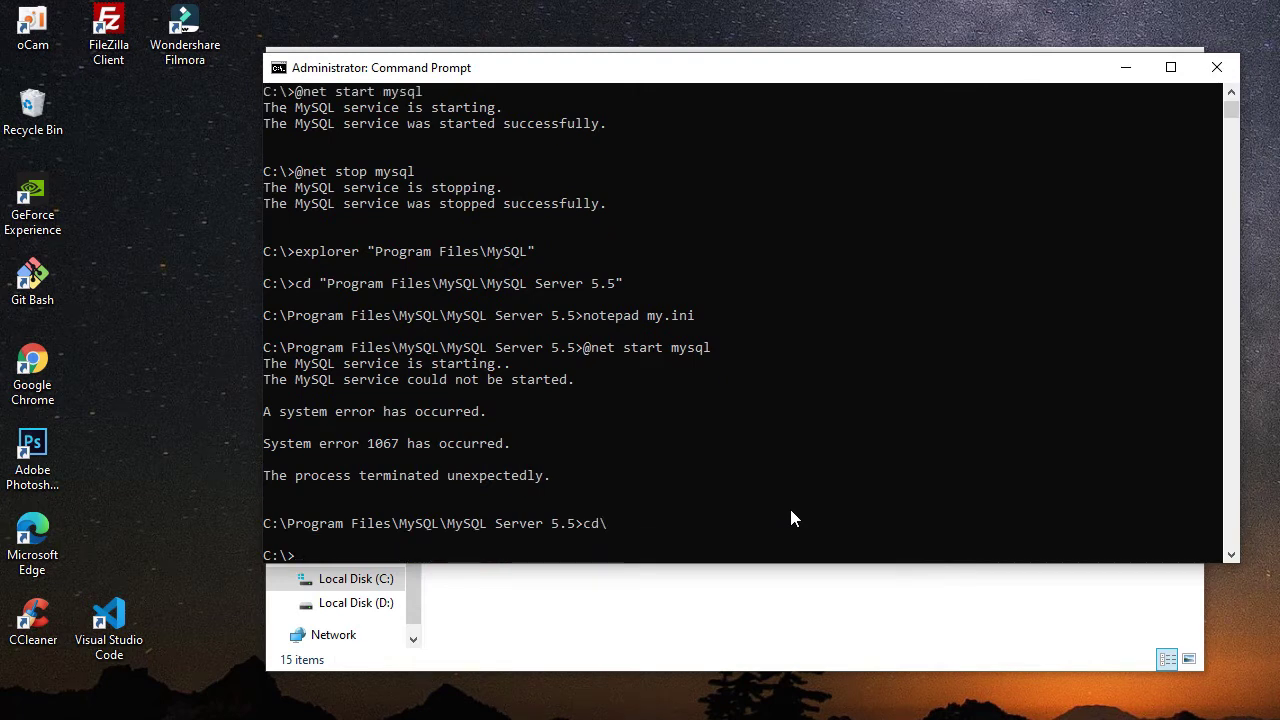
pyautogui.write('notepad ProgramData')
pyautogui.press('Return')
pyautogui.write('exp')
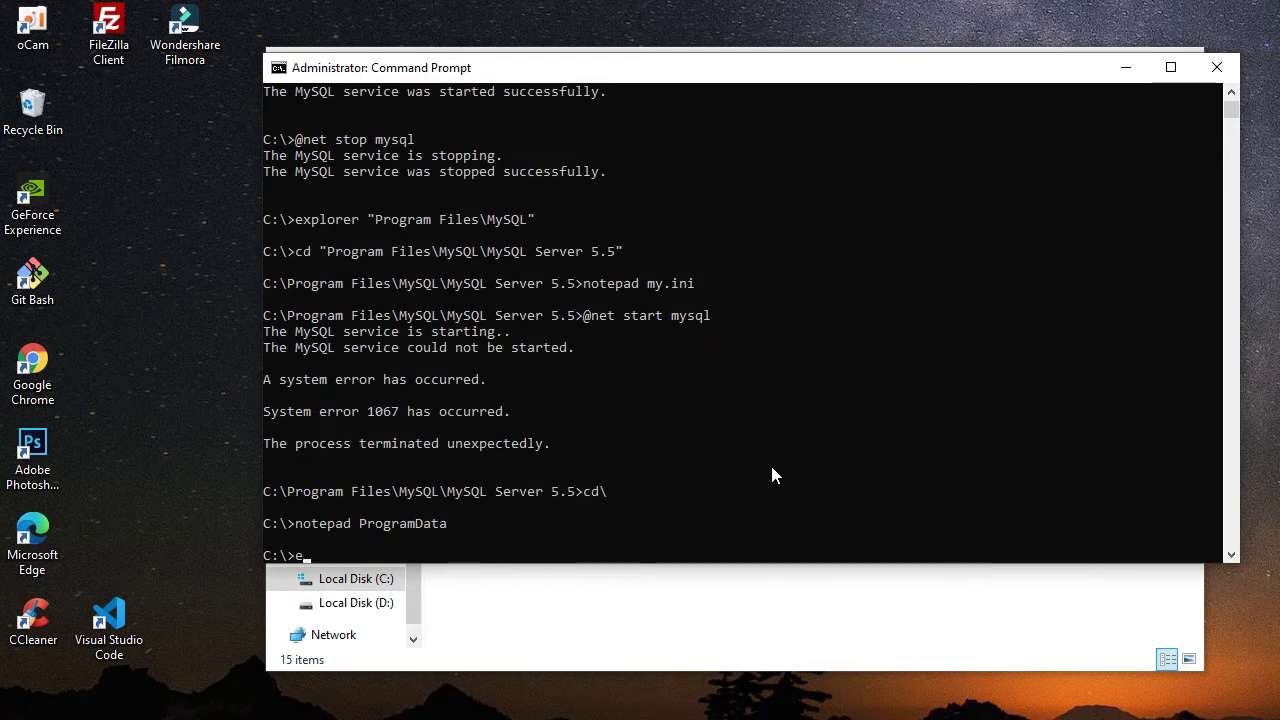
pyautogui.write('lorer pro')
pyautogui.press('Tab')
pyautogui.press('Tab')
pyautogui.press('Tab')
pyautogui.press('Return')
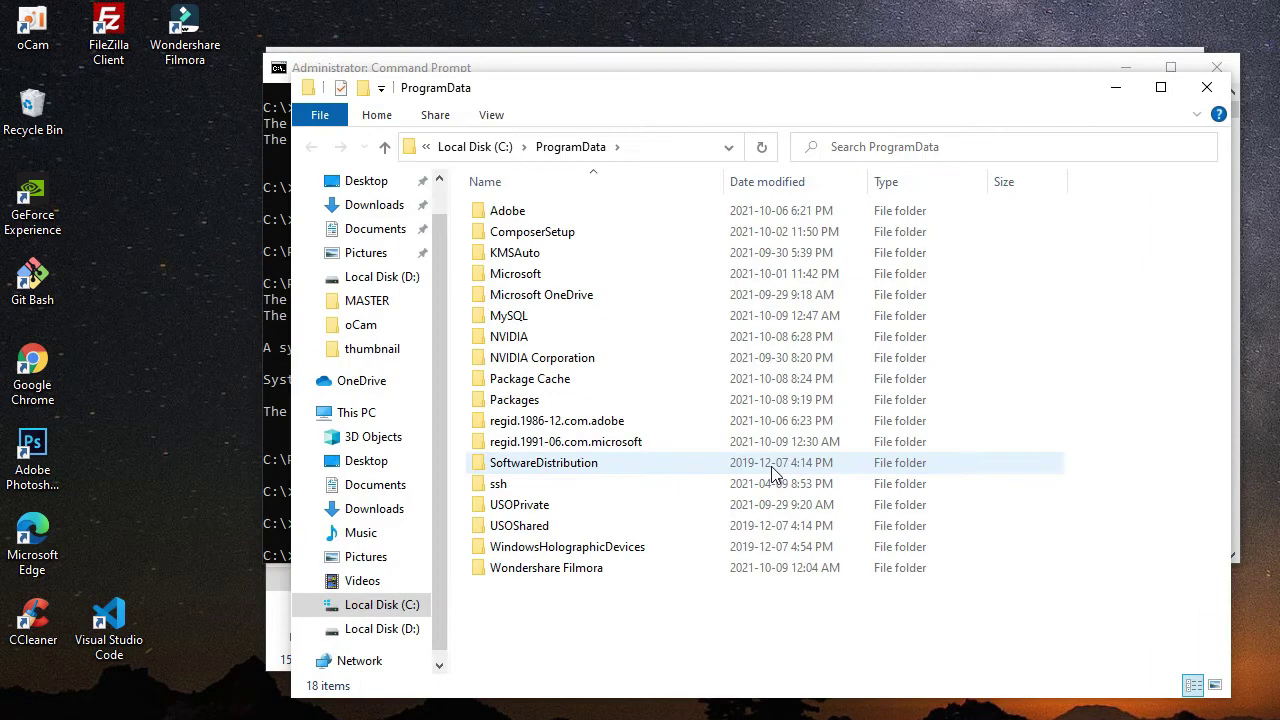
# Step: Go to MySQL\MySQL Server 5.5 inside ProgramData and examine the contents of its data folder
pyautogui.click(497, 318)
pyautogui.doubleClick(497, 318)
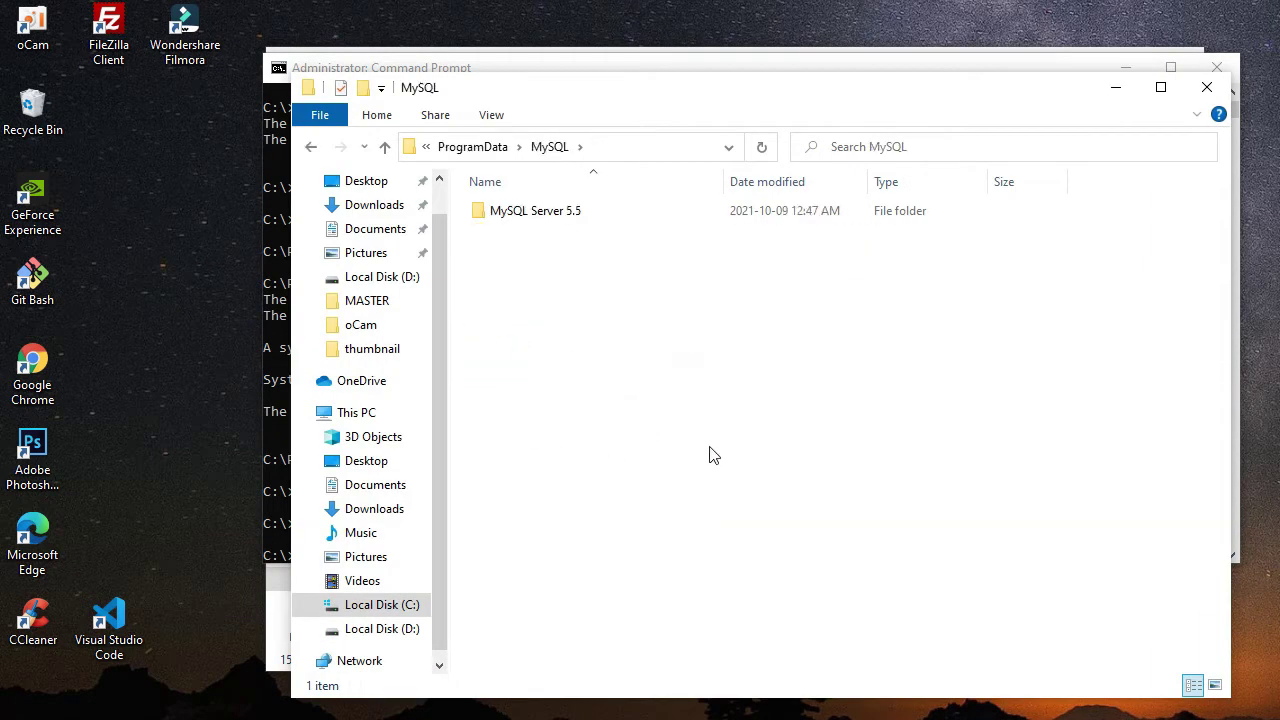
pyautogui.click(554, 216)
pyautogui.doubleClick(554, 216)
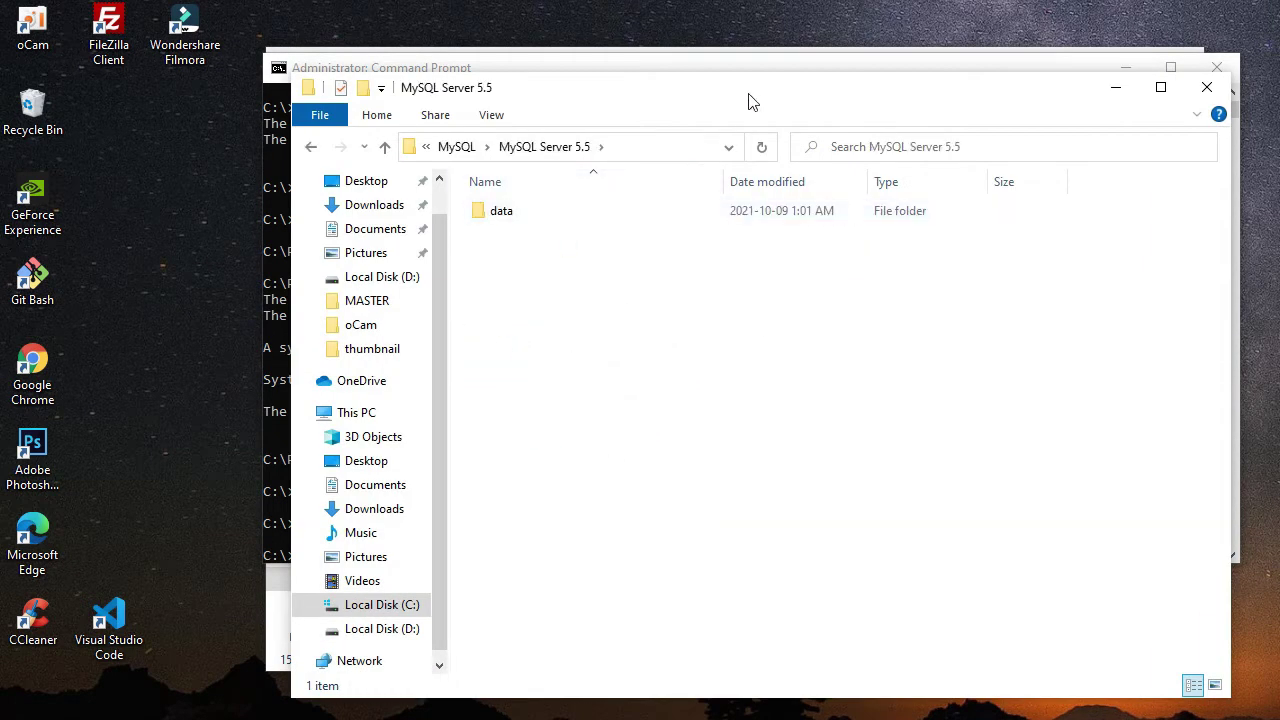
pyautogui.moveTo(741, 93); pyautogui.dragTo(680, 73)
pyautogui.click(441, 200)
pyautogui.doubleClick(444, 200)
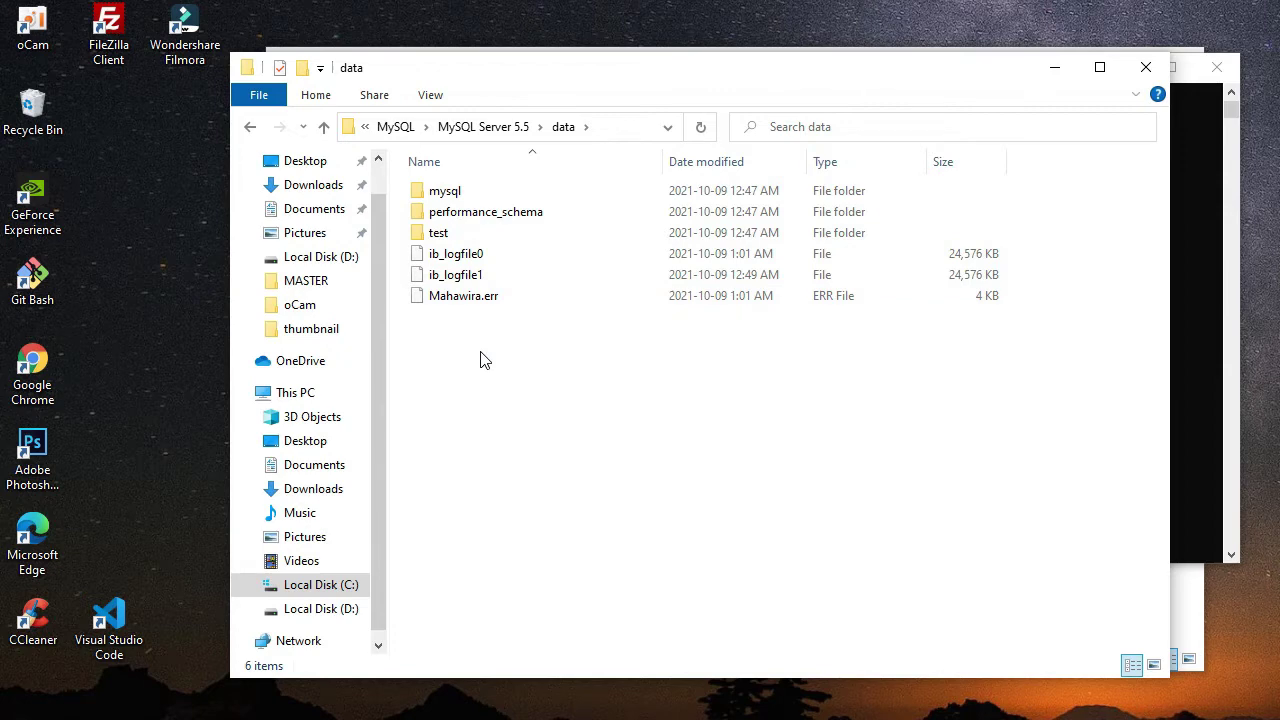
# Step: Copy the data folder from ProgramData\MySQL\MySQL Server 5.5 into the MySQL Datafiles folder on drive D
pyautogui.click(249, 128)
pyautogui.rightClick(428, 196)
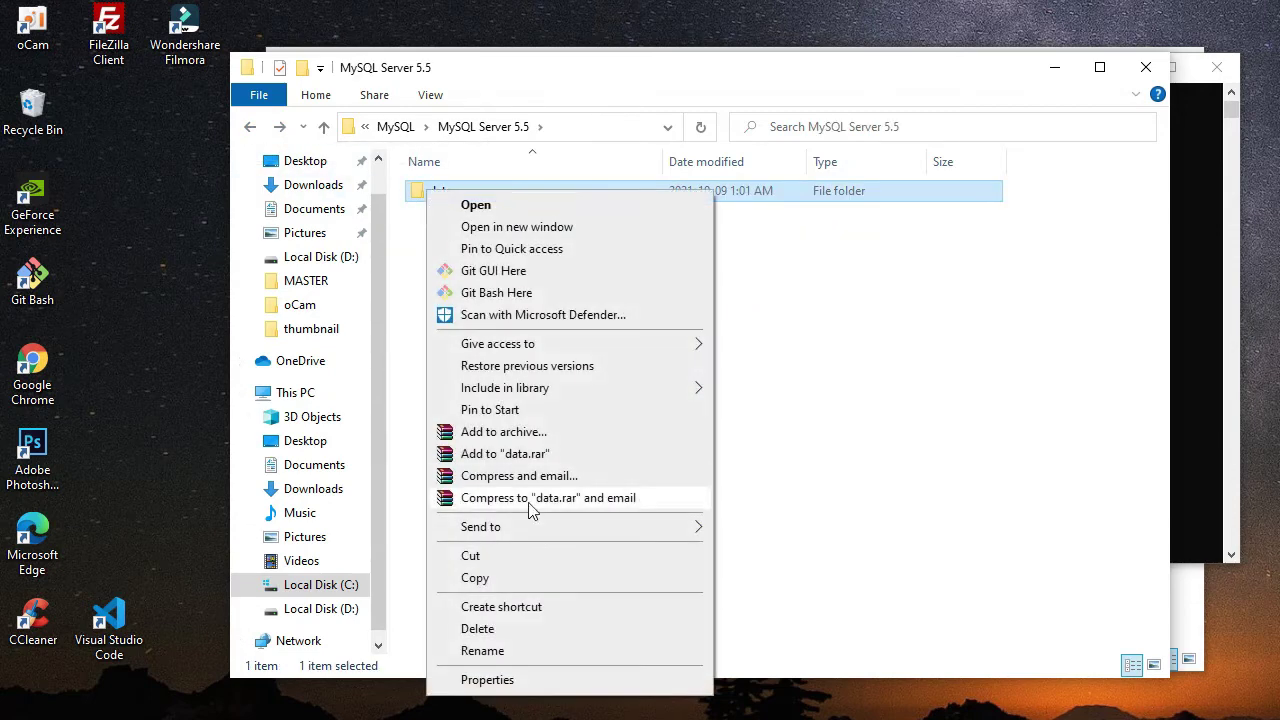
pyautogui.click(543, 577)
pyautogui.rightClick(466, 197)
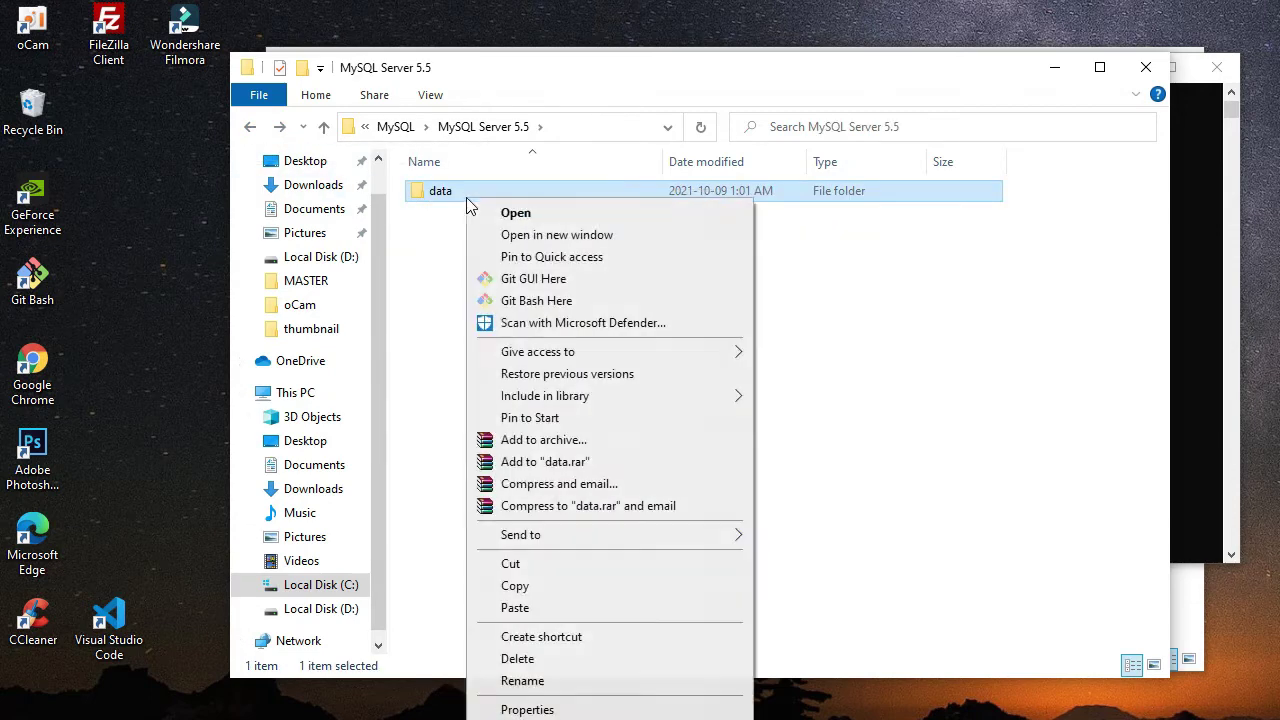
pyautogui.click(557, 578)
pyautogui.click(349, 612)
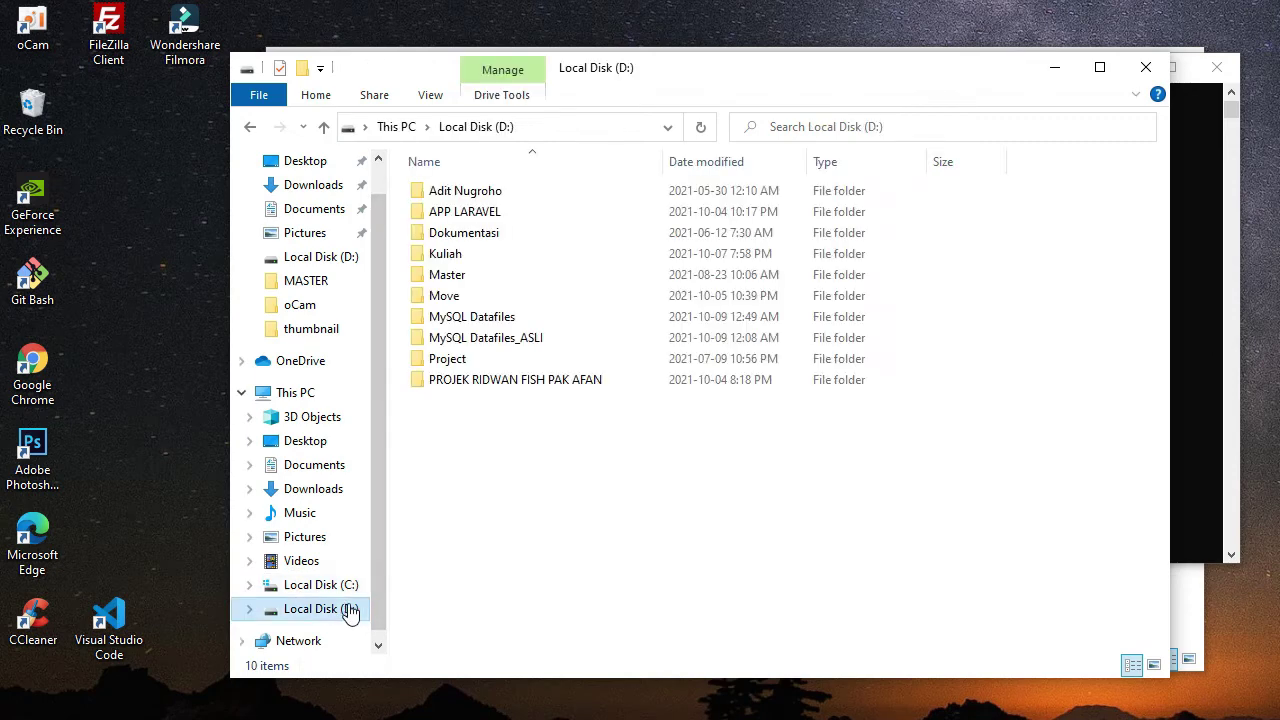
pyautogui.click(479, 319)
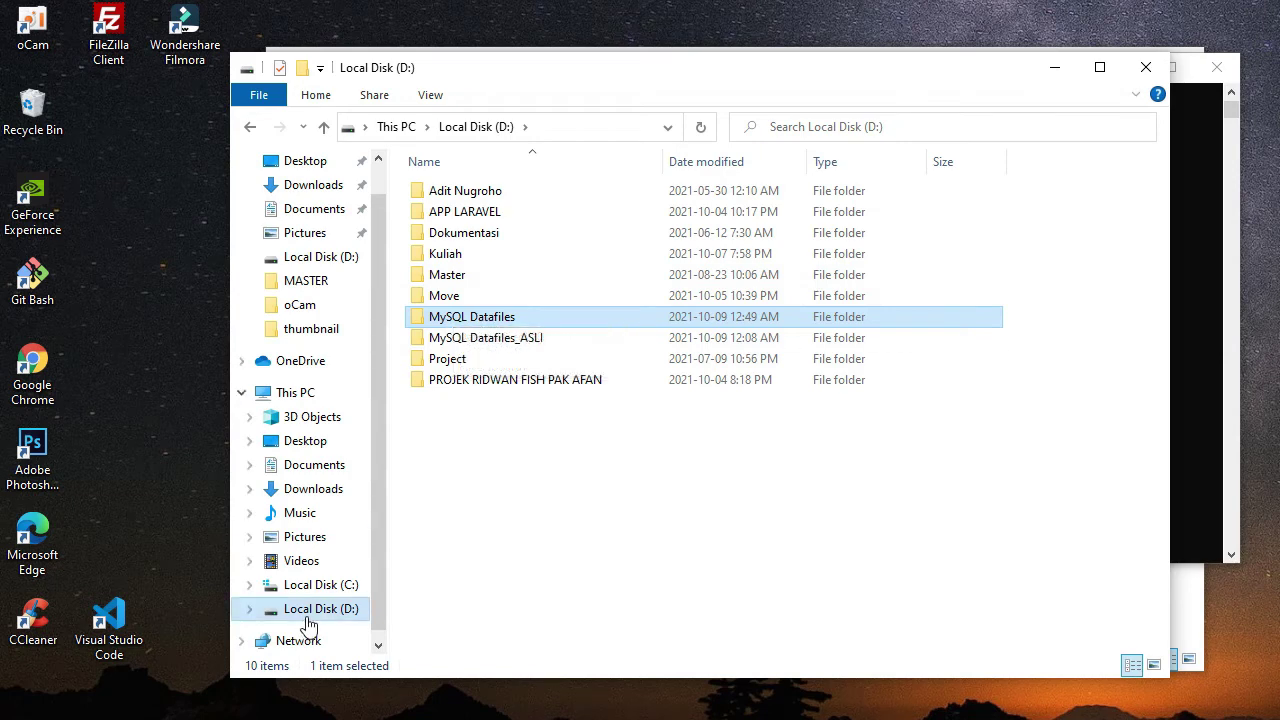
pyautogui.doubleClick(499, 318)
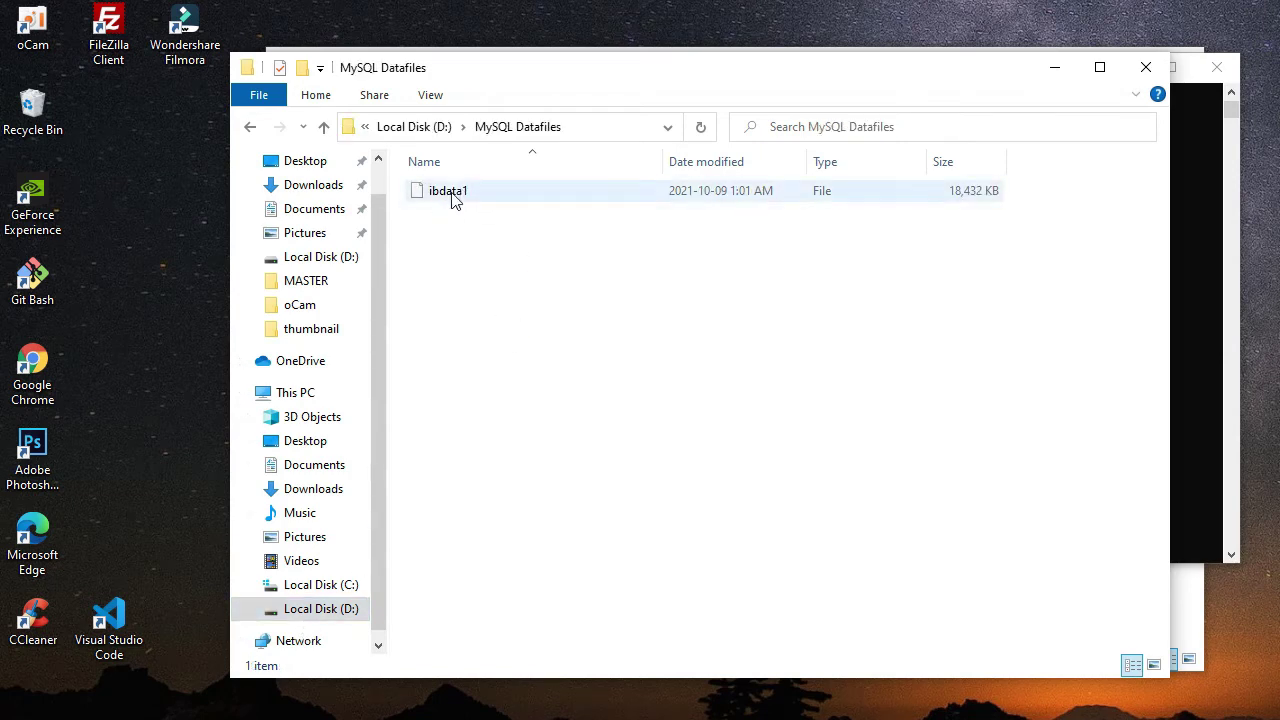
pyautogui.rightClick(496, 241)
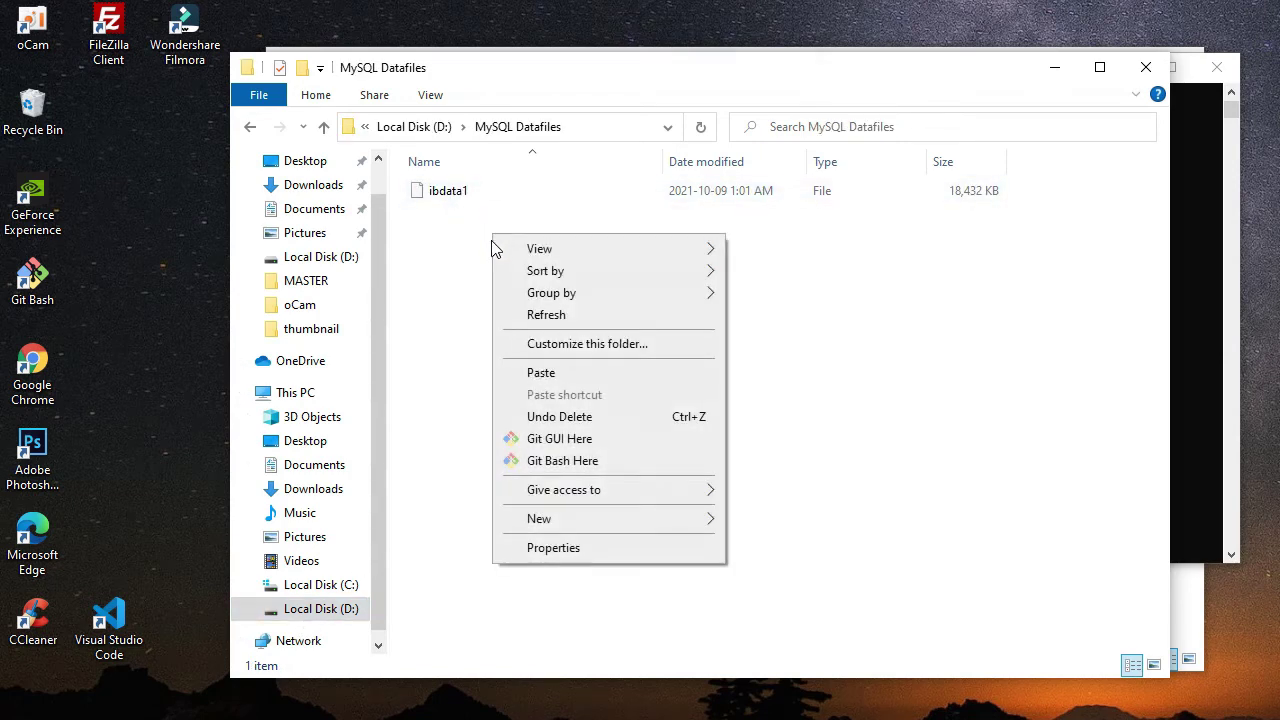
pyautogui.click(540, 373)
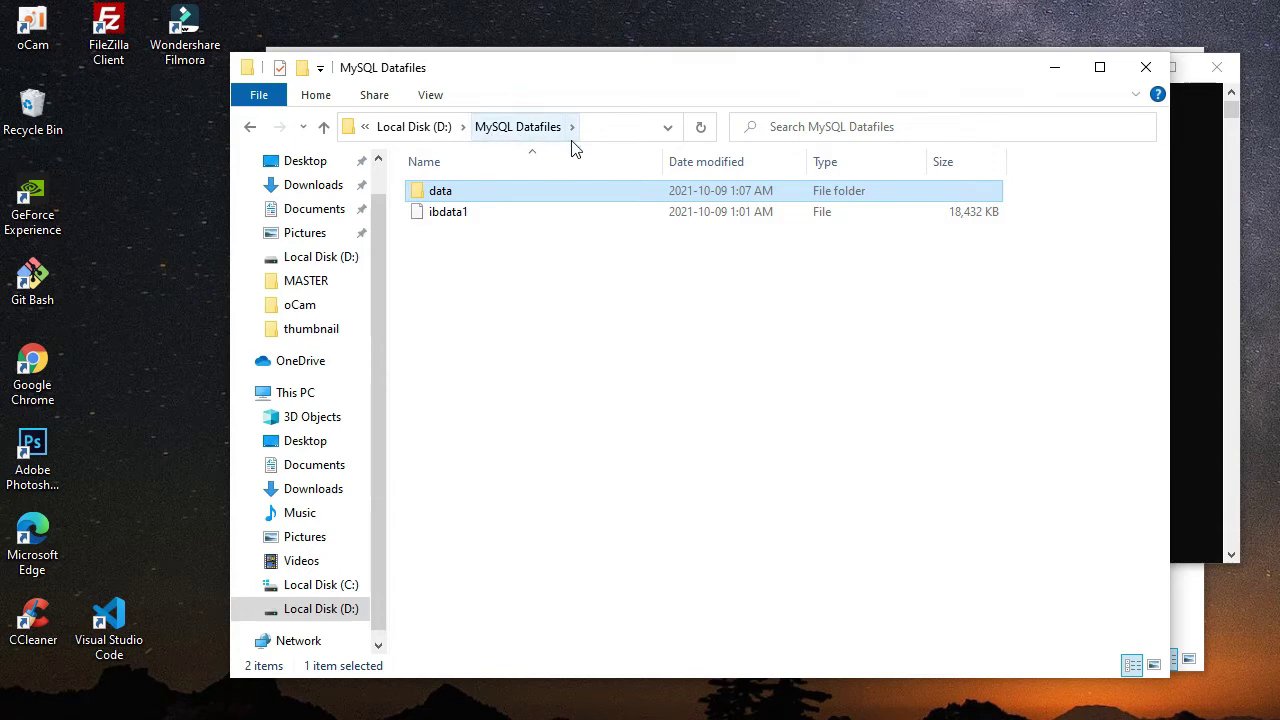
pyautogui.click(1056, 72)
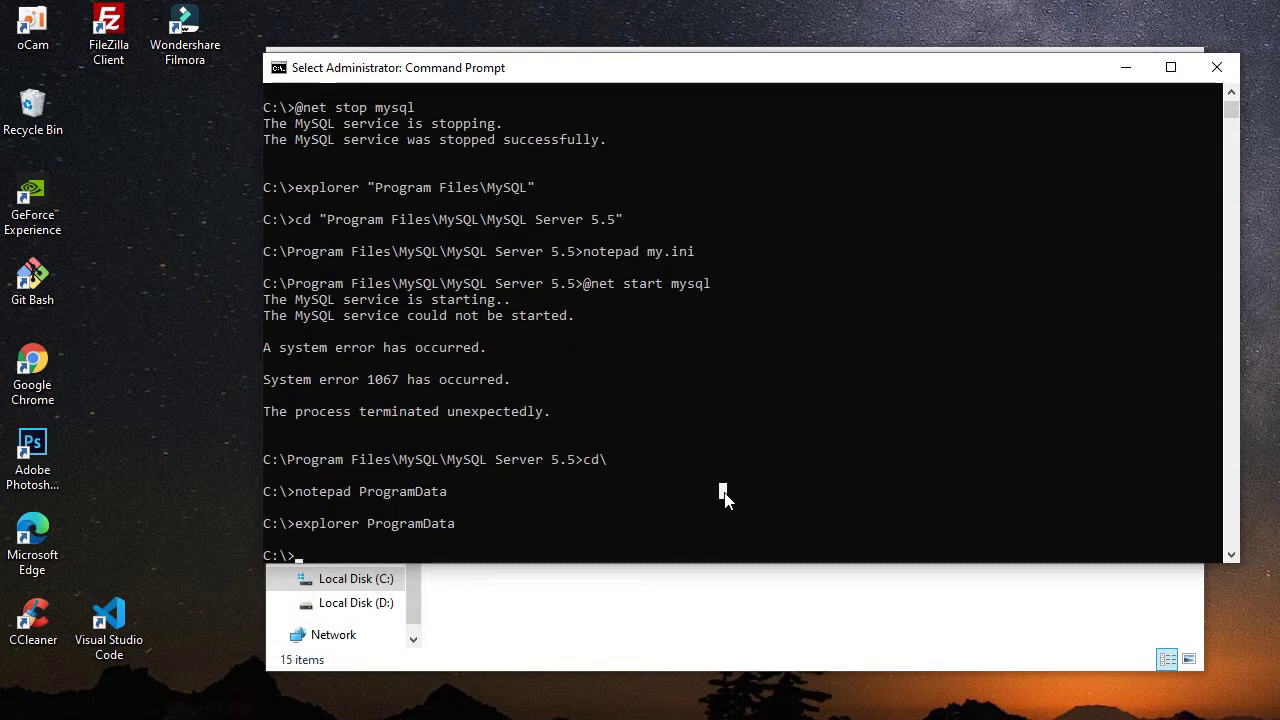
pyautogui.press('Escape')
pyautogui.write('@')
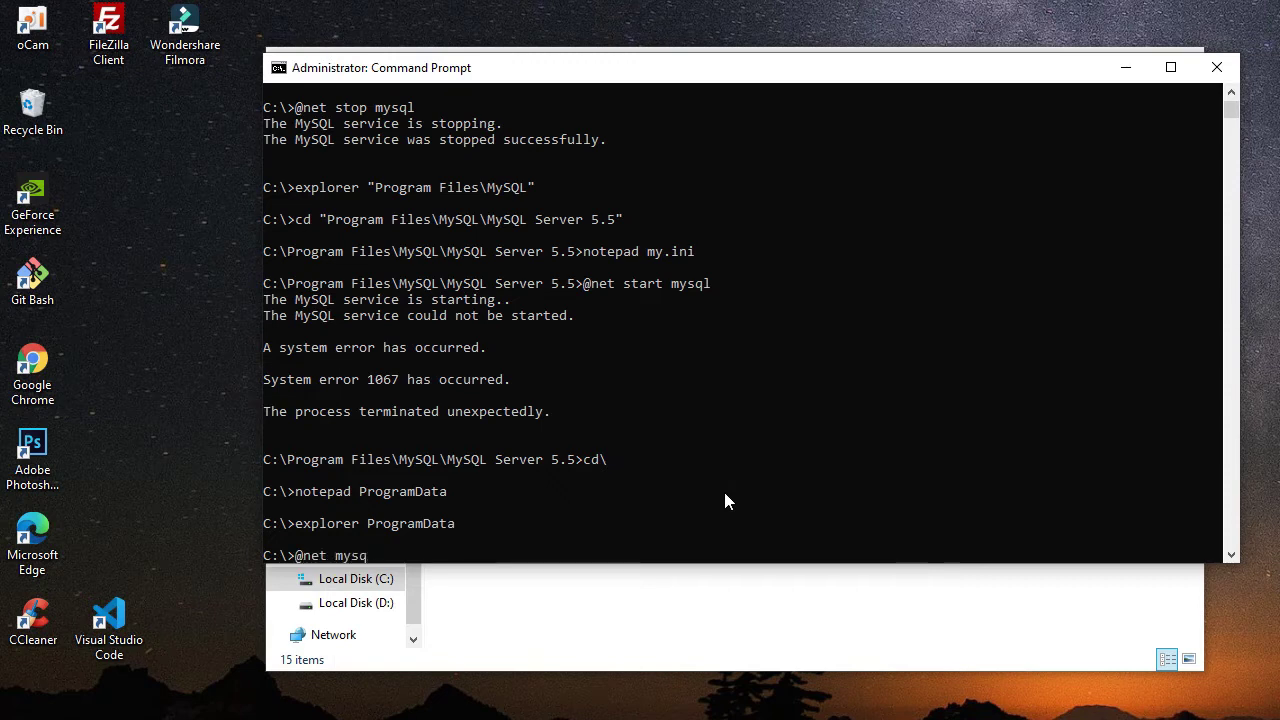
pyautogui.write('net m')
pyautogui.press('BackSpace')
pyautogui.write('start mysql')
pyautogui.press('Return')
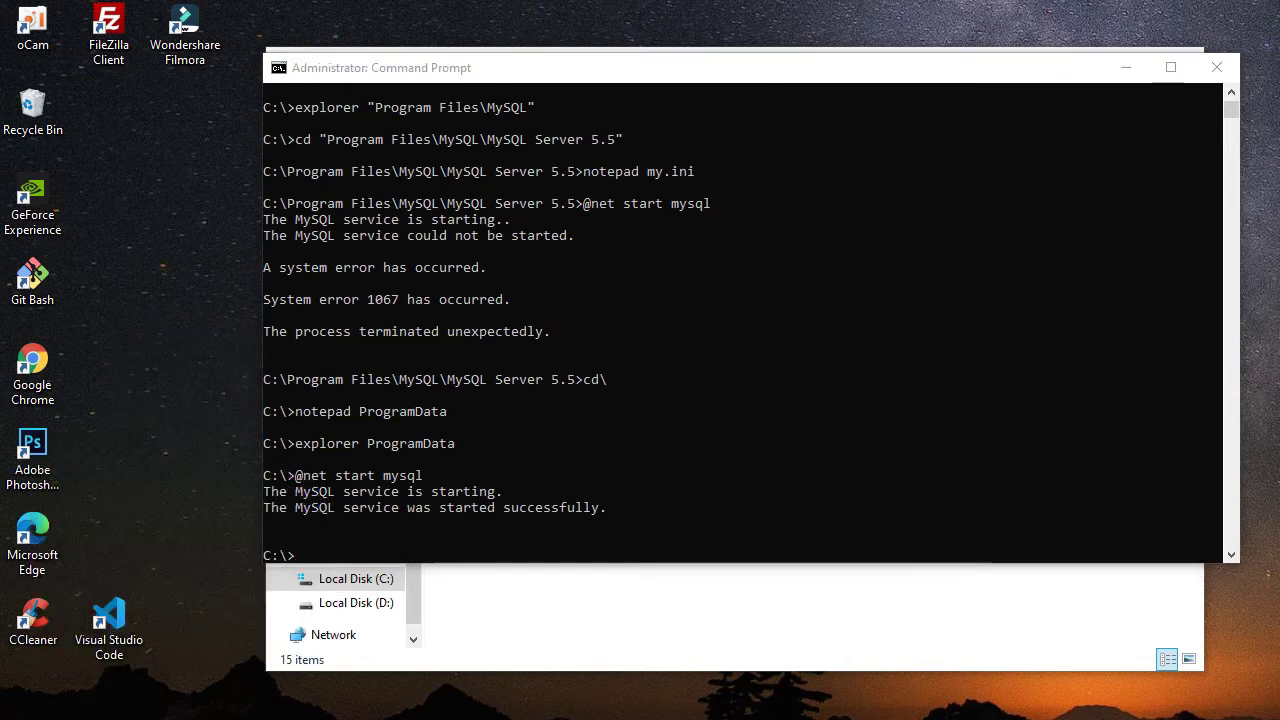
# Step: Log in to MySQL Query Browser on localhost as root with the account password, check the schema list, and close it
pyautogui.moveTo(895, 373); pyautogui.dragTo(737, 232)
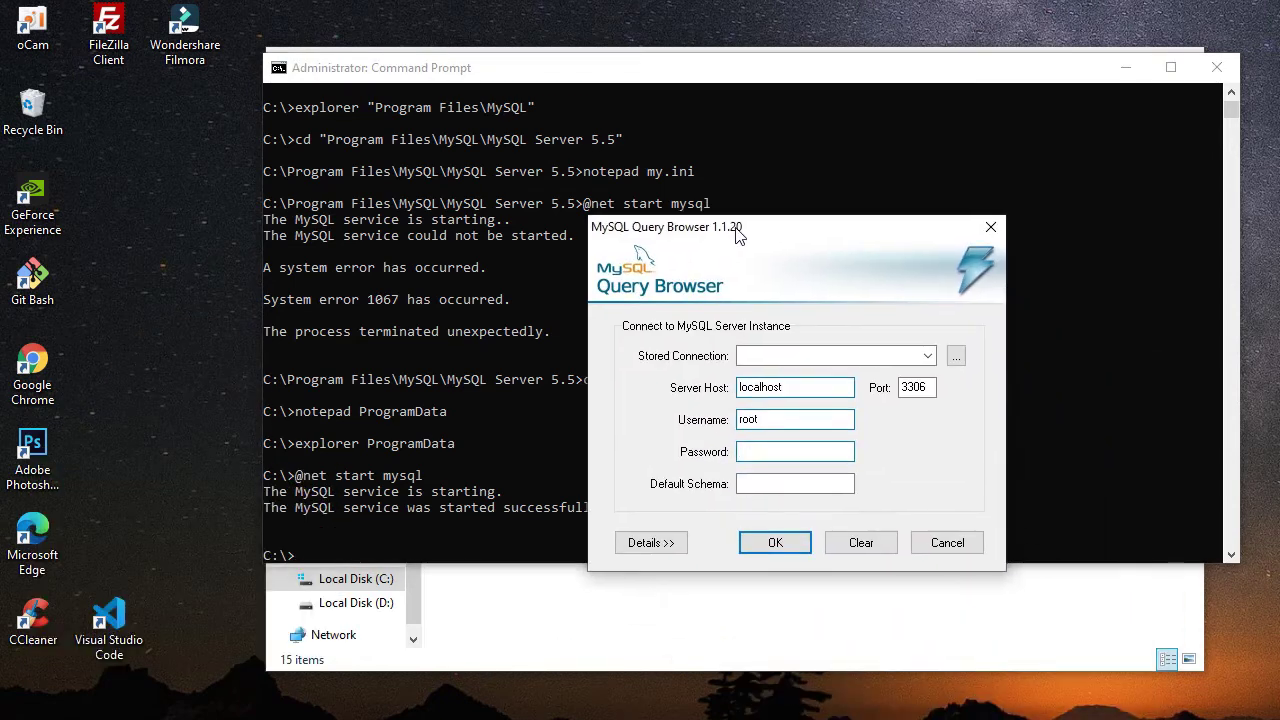
pyautogui.write('**')
pyautogui.press('Return')
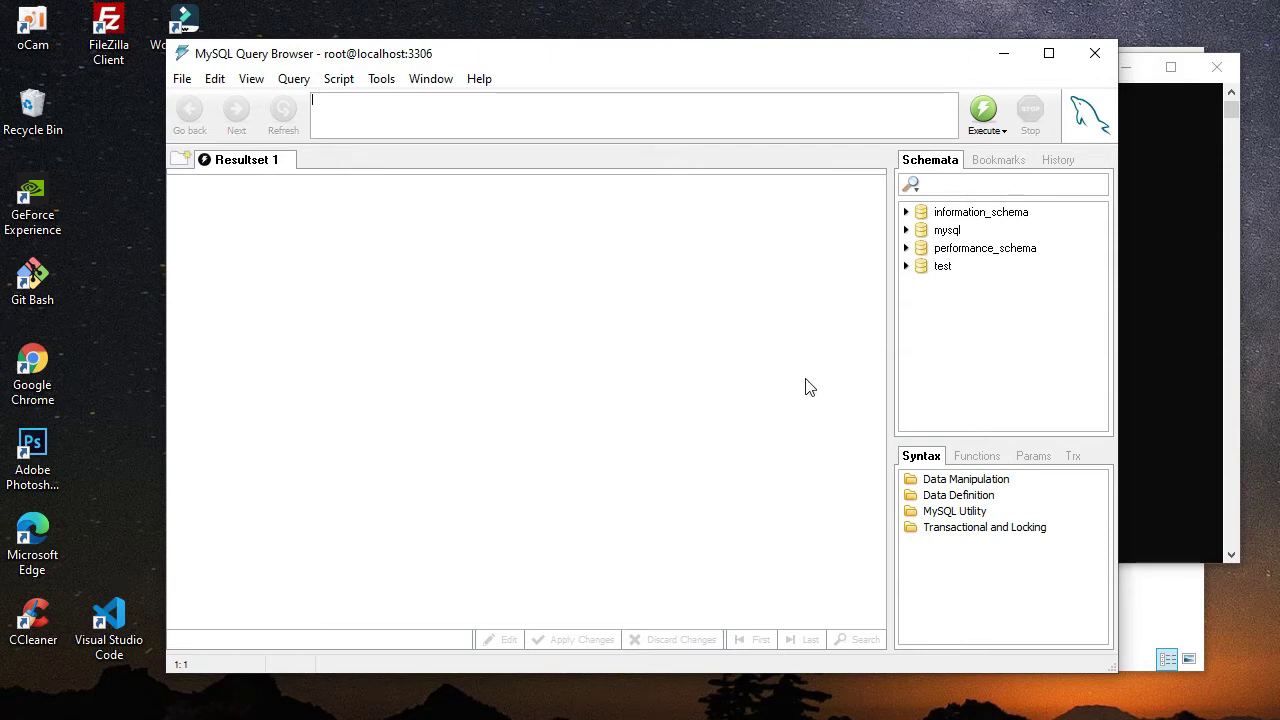
pyautogui.click(1094, 53)
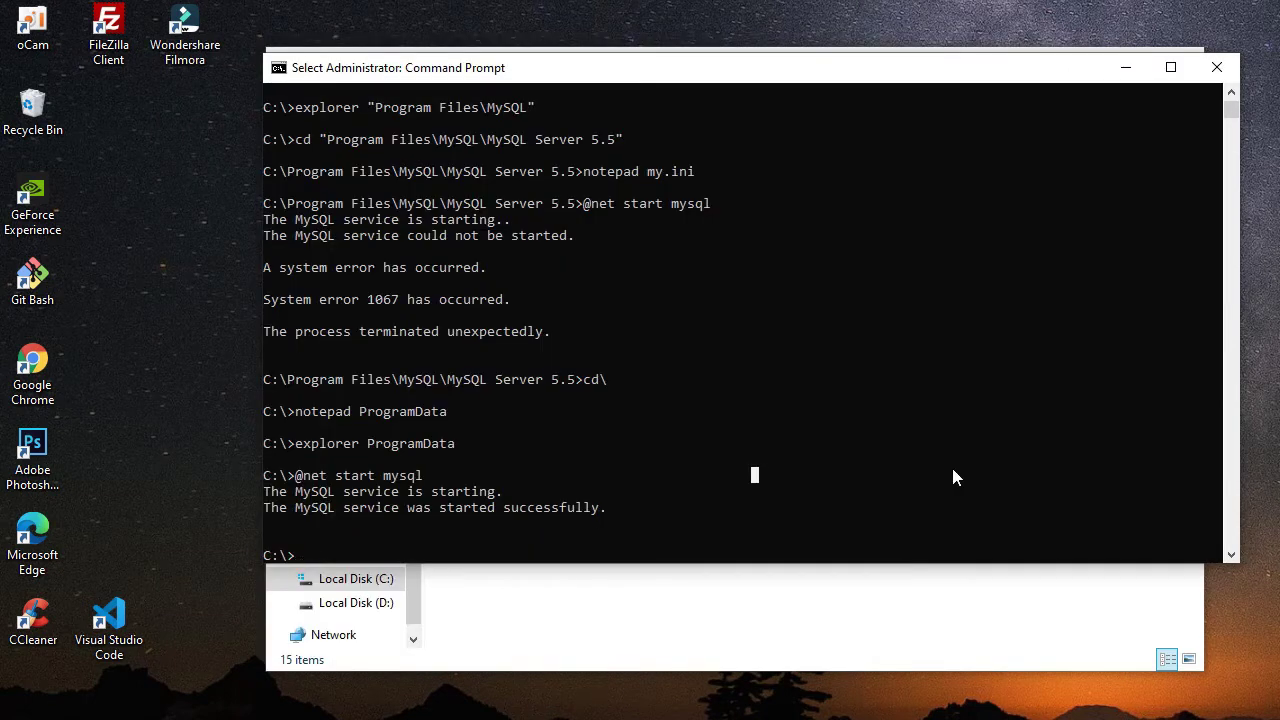
pyautogui.press('Escape')
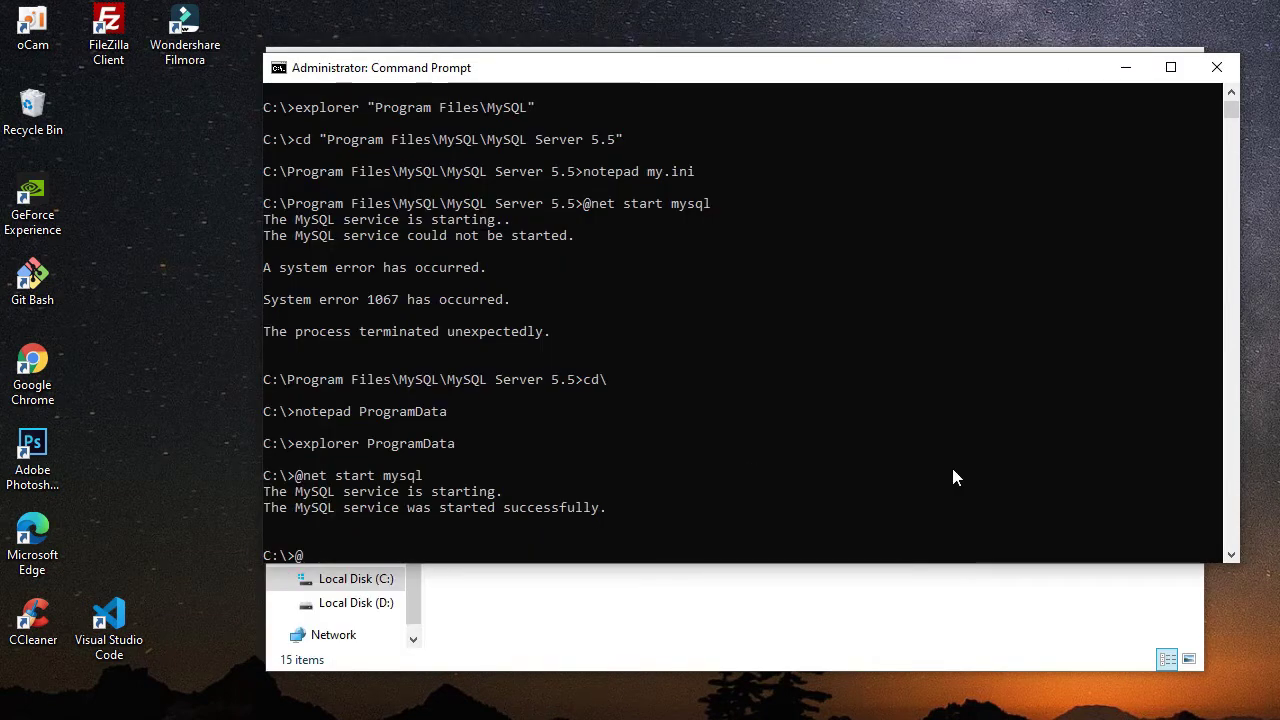
pyautogui.write('@net stop')
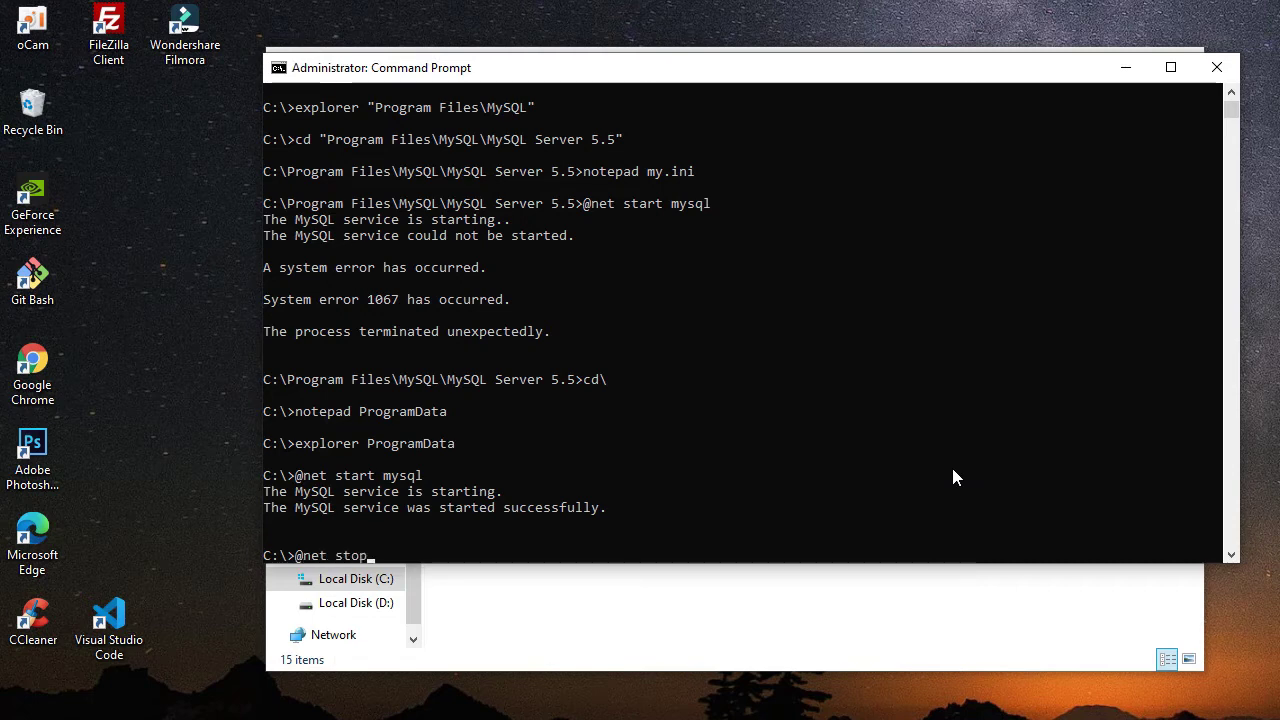
pyautogui.write(' mysql')
pyautogui.press('Return')
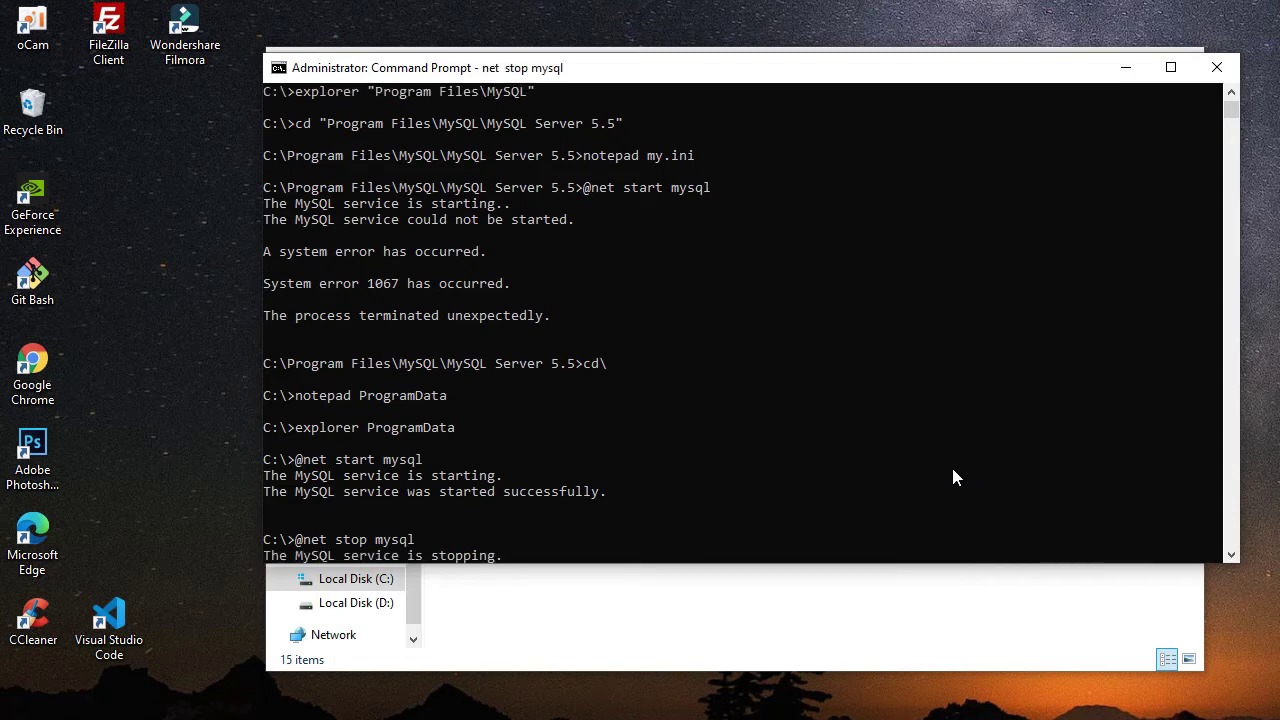
pyautogui.click(889, 631)
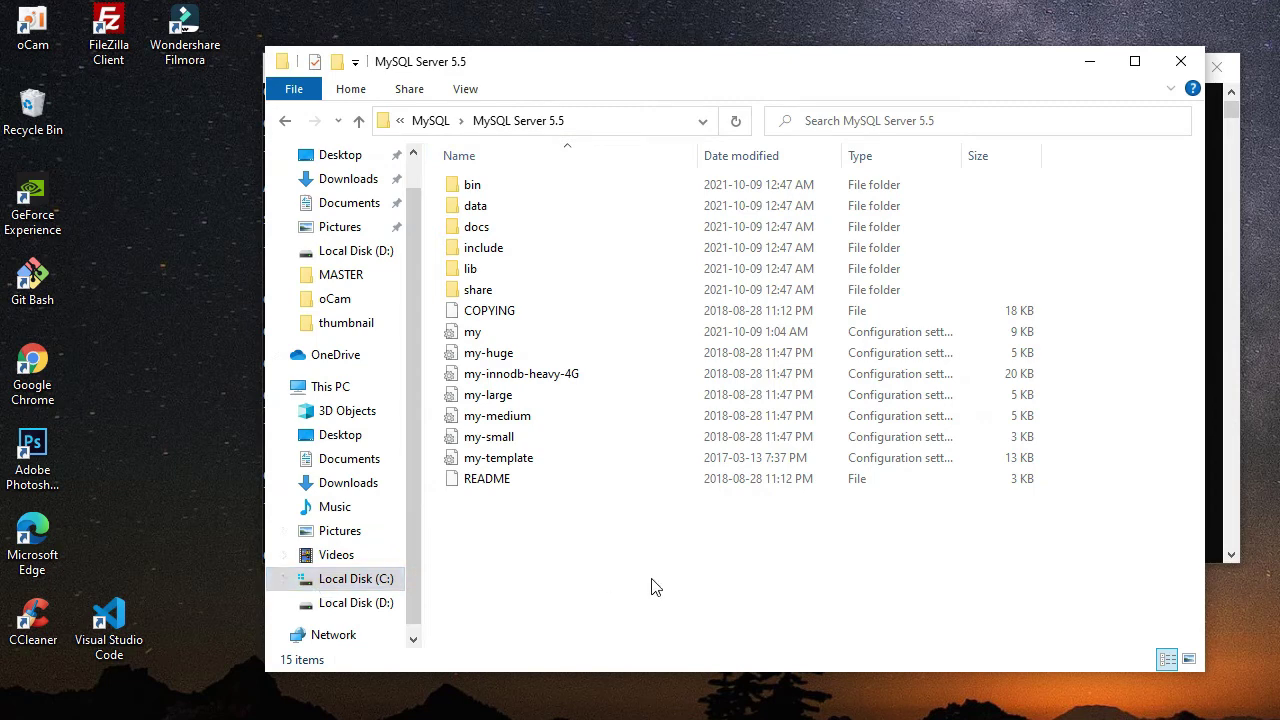
# Step: On drive D, check the MySQL Datafiles folder's contents and rename the folder to MySQL Datafiles_baru
pyautogui.moveTo(725, 62); pyautogui.dragTo(700, 46)
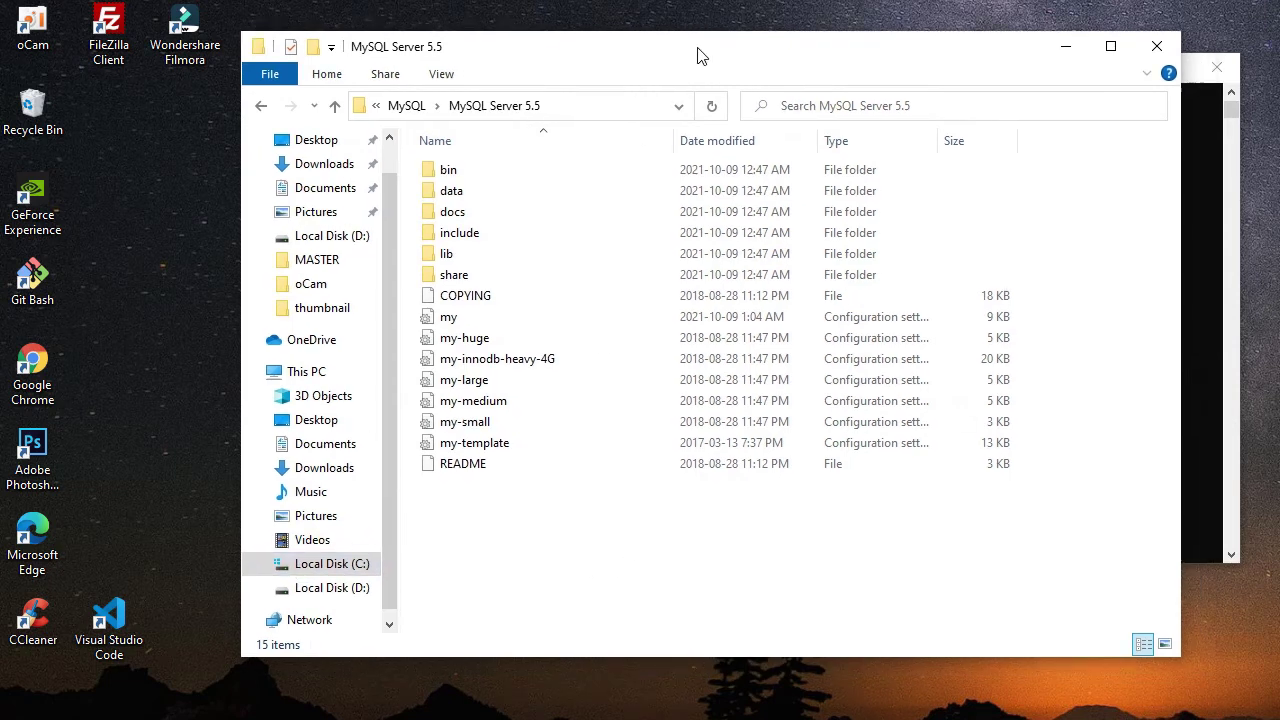
pyautogui.click(328, 588)
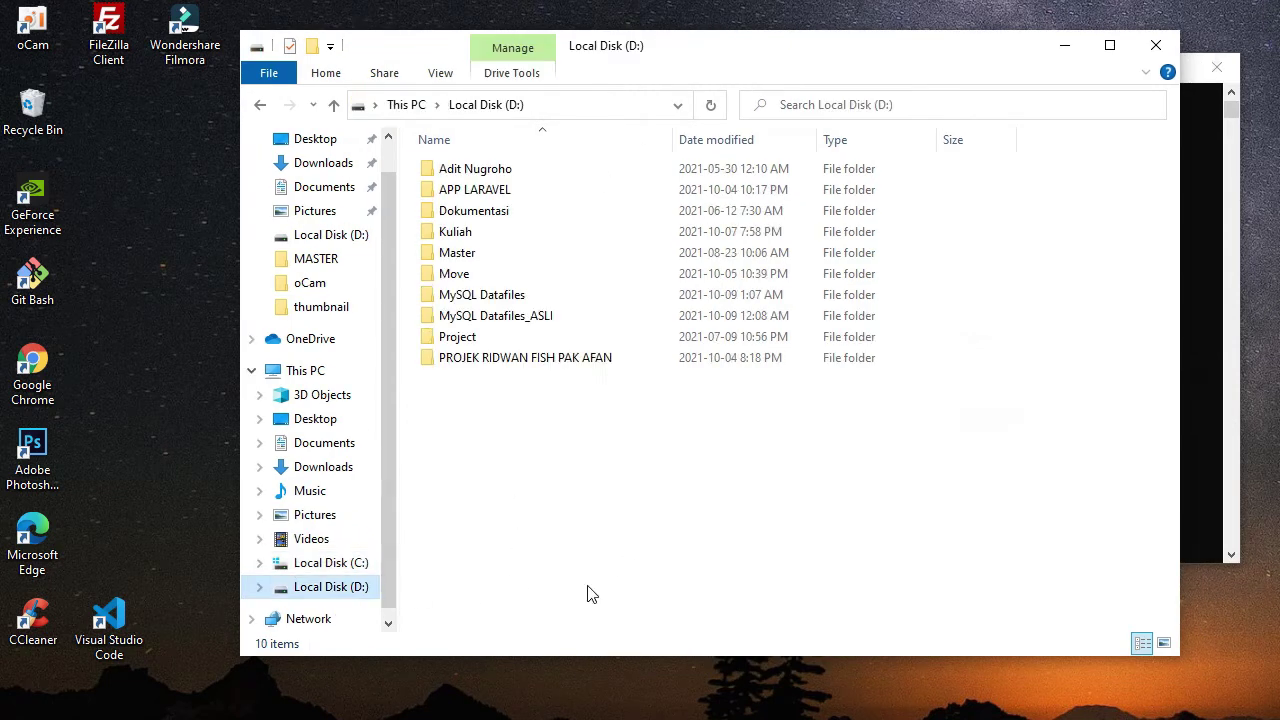
pyautogui.doubleClick(520, 298)
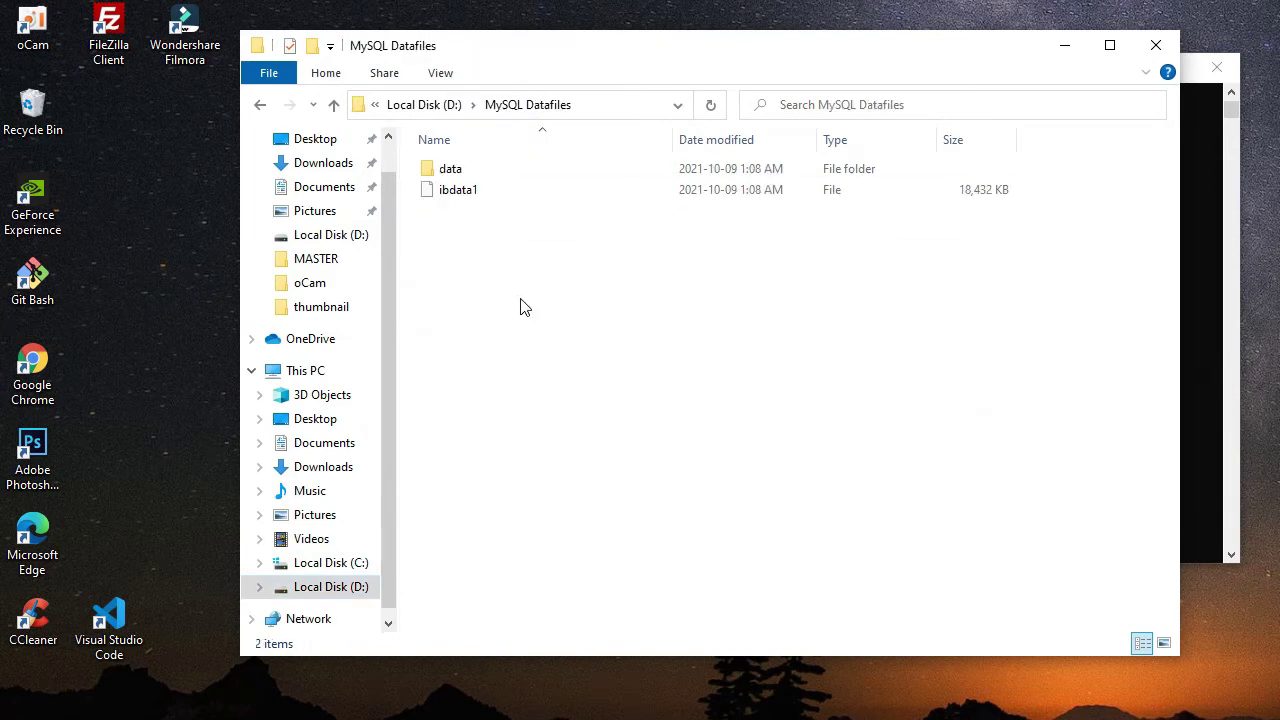
pyautogui.click(259, 105)
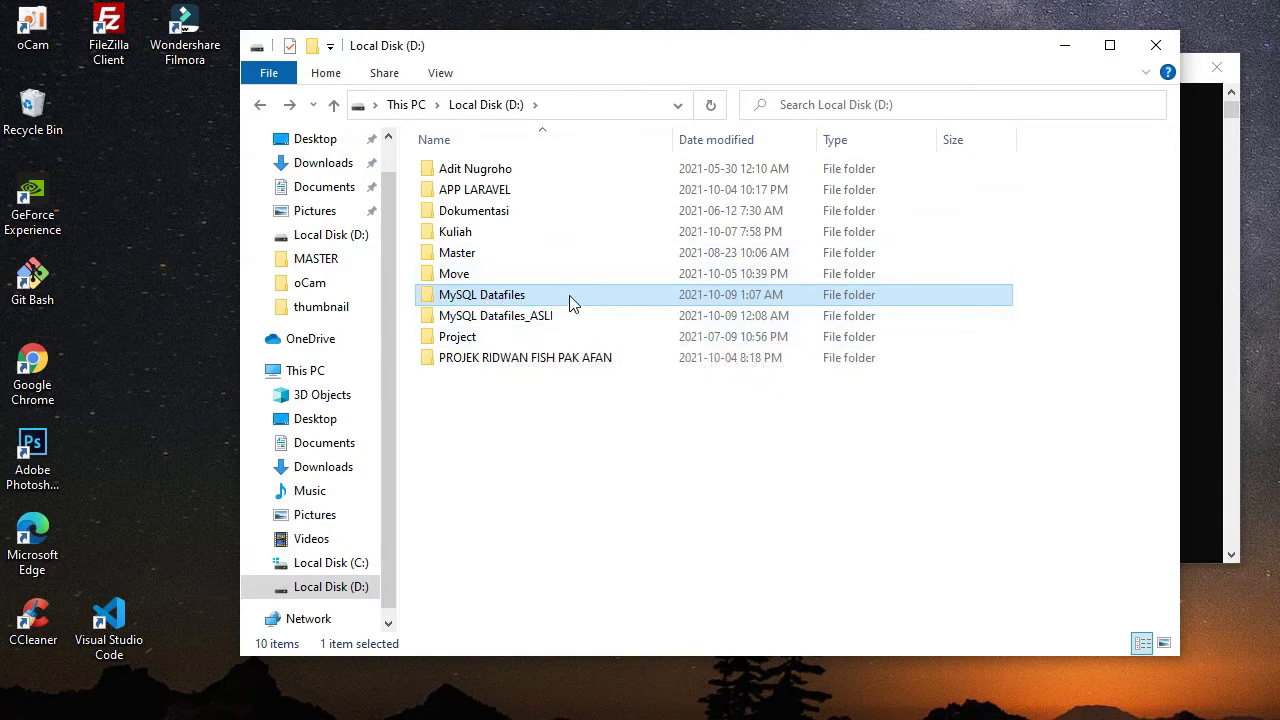
pyautogui.click(508, 322)
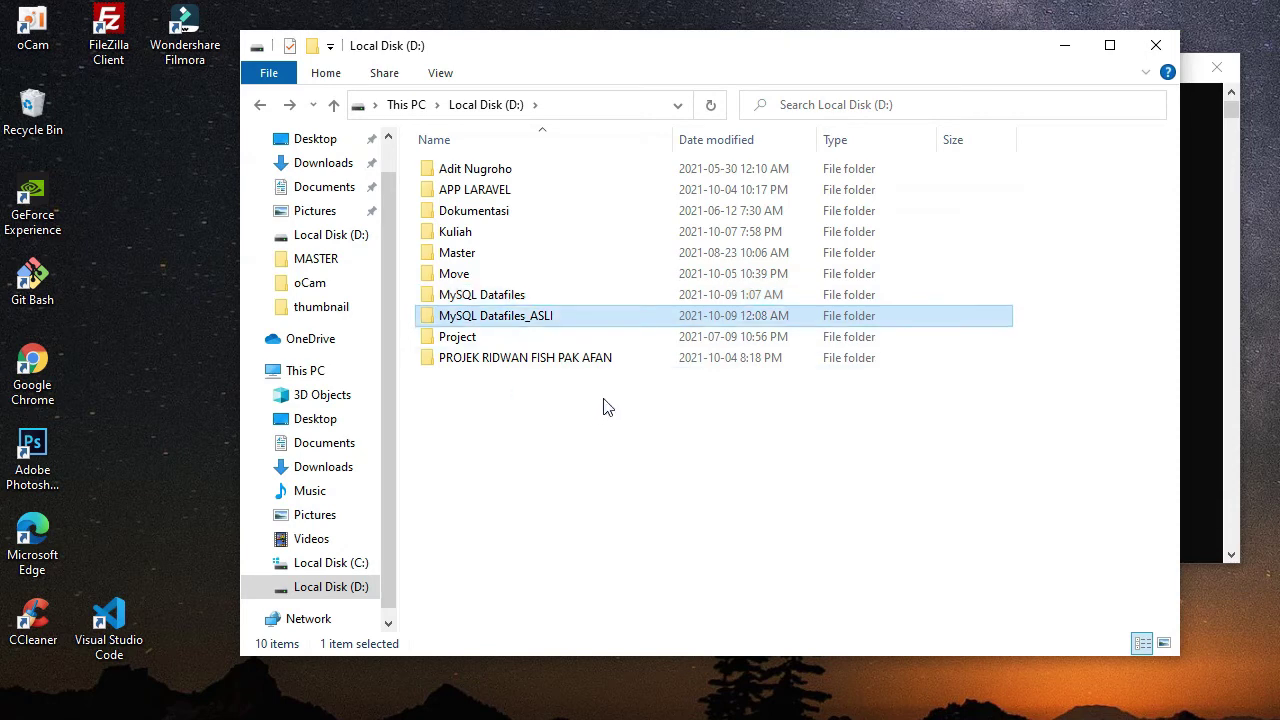
pyautogui.click(500, 300)
pyautogui.rightClick(500, 302)
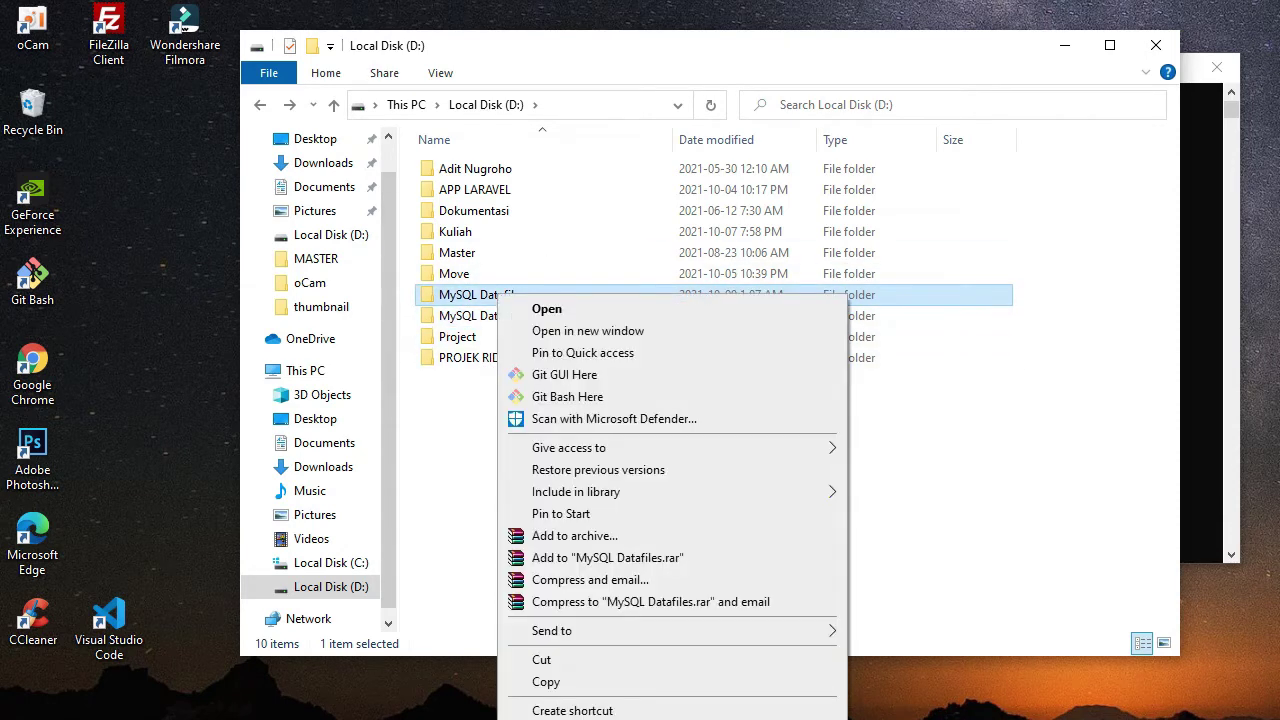
pyautogui.click(531, 290)
pyautogui.click(536, 296)
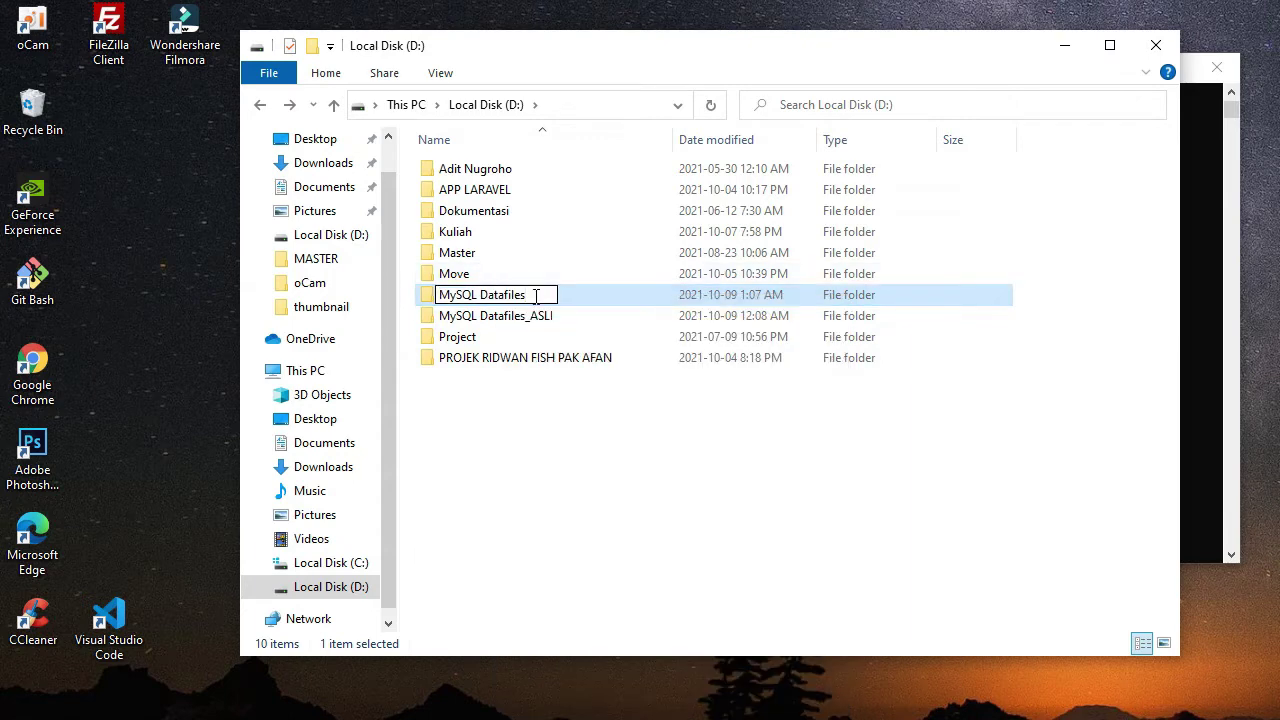
pyautogui.write('_baru')
pyautogui.press('Return')
pyautogui.click(531, 434)
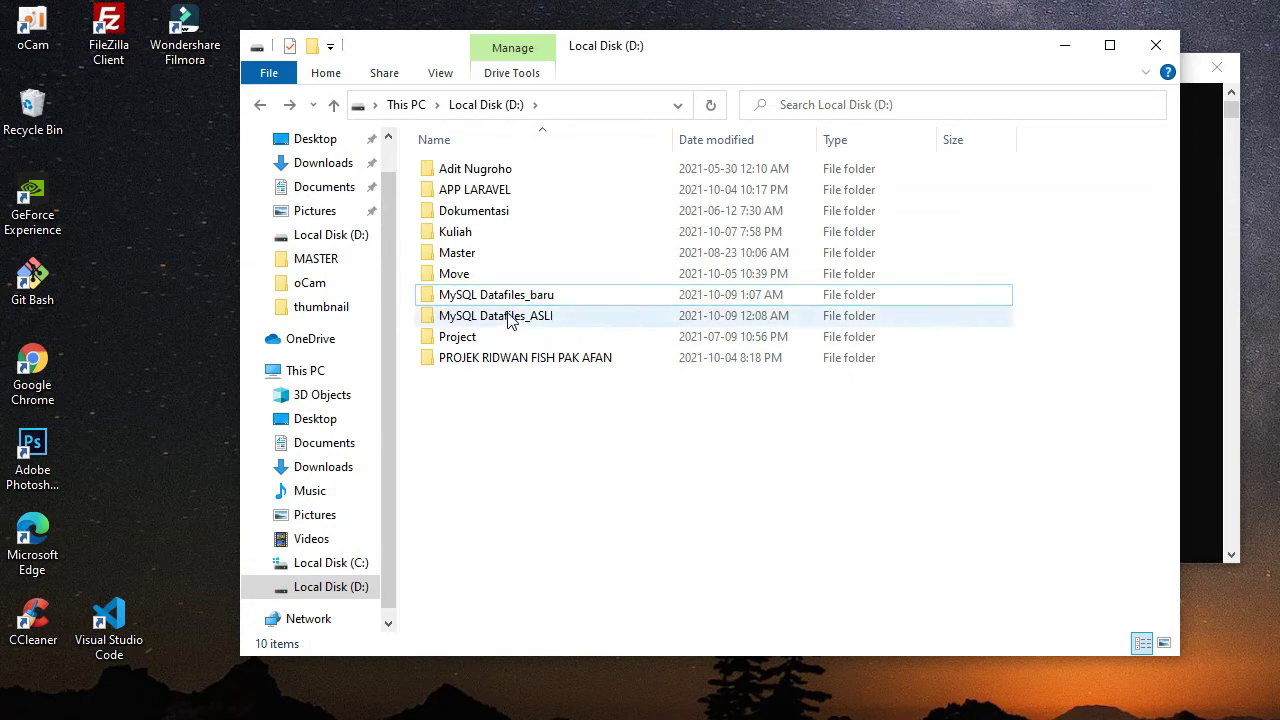
# Step: Rename the MySQL Datafiles_ASLI folder on drive D to MySQL Datafiles
pyautogui.rightClick(507, 315)
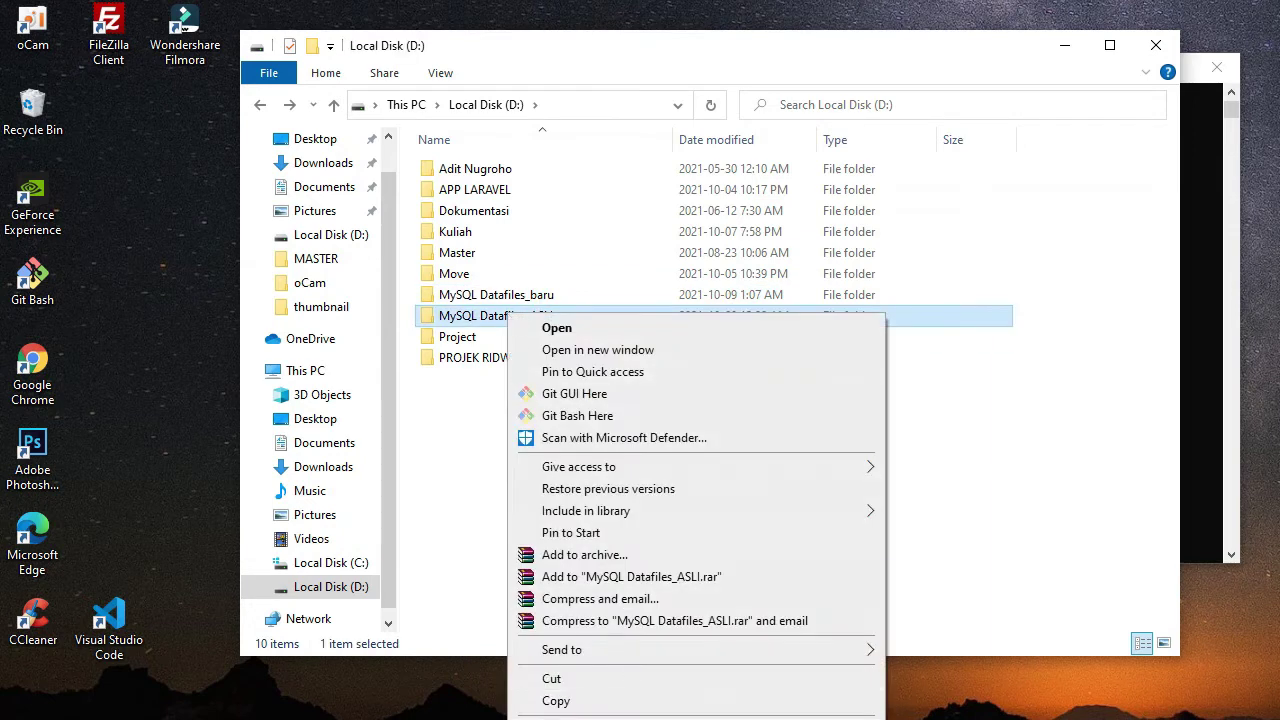
pyautogui.press('Escape')
pyautogui.press('F2')
pyautogui.press('End')
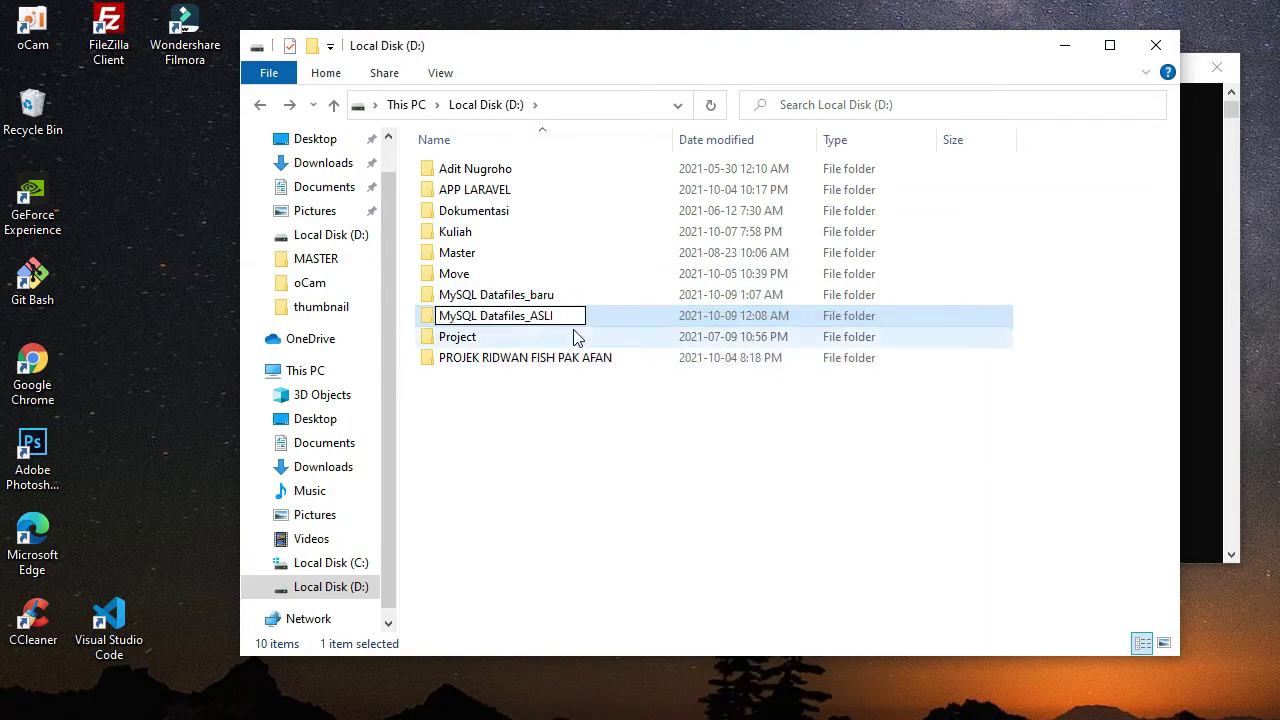
pyautogui.press('BackSpace')
pyautogui.press('BackSpace')
pyautogui.press('BackSpace')
pyautogui.press('BackSpace')
pyautogui.press('BackSpace')
pyautogui.press('Return')
# Step: Compare the contents of the MySQL Datafiles folder with those of MySQL Datafiles_baru and its data subfolder
pyautogui.doubleClick(575, 319)
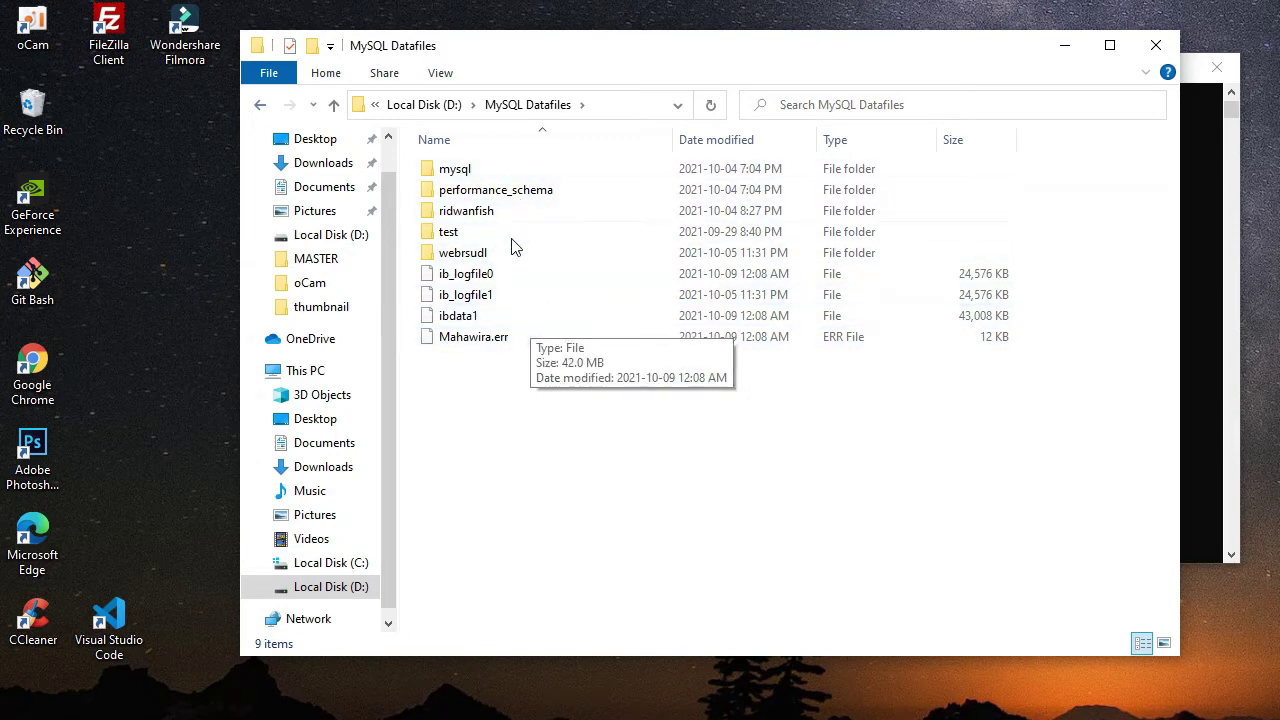
pyautogui.click(1064, 45)
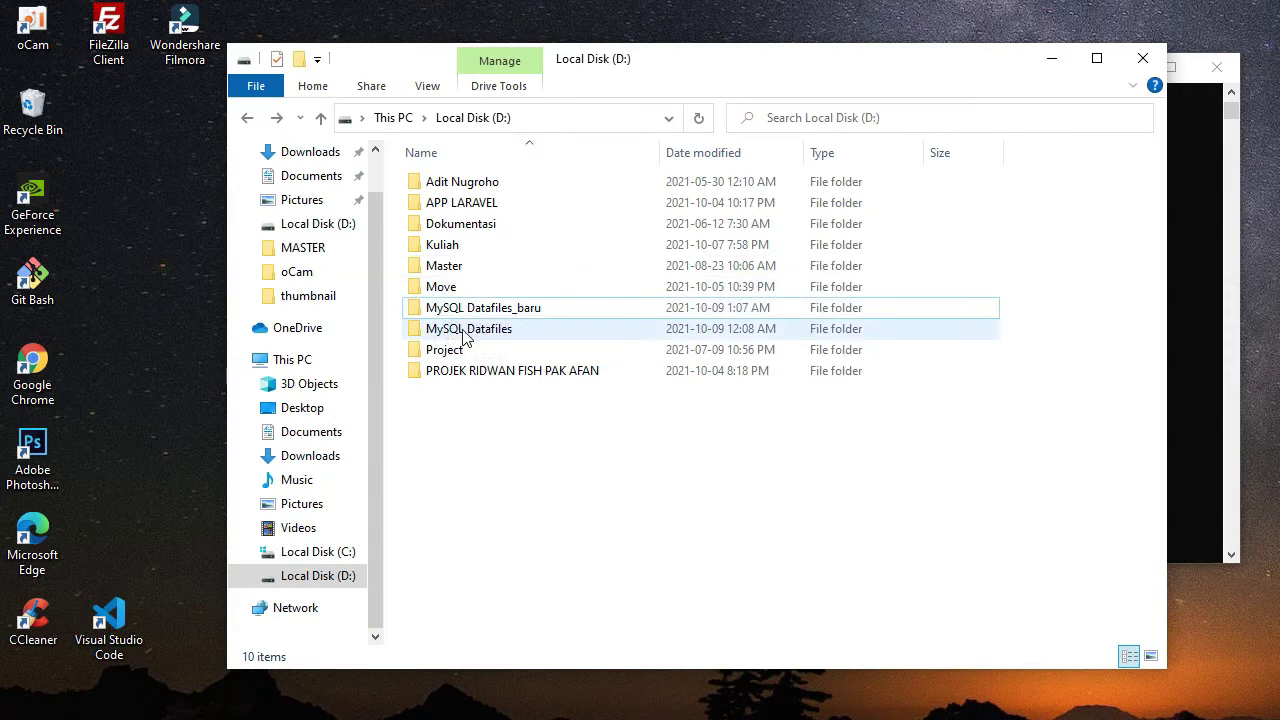
pyautogui.doubleClick(470, 332)
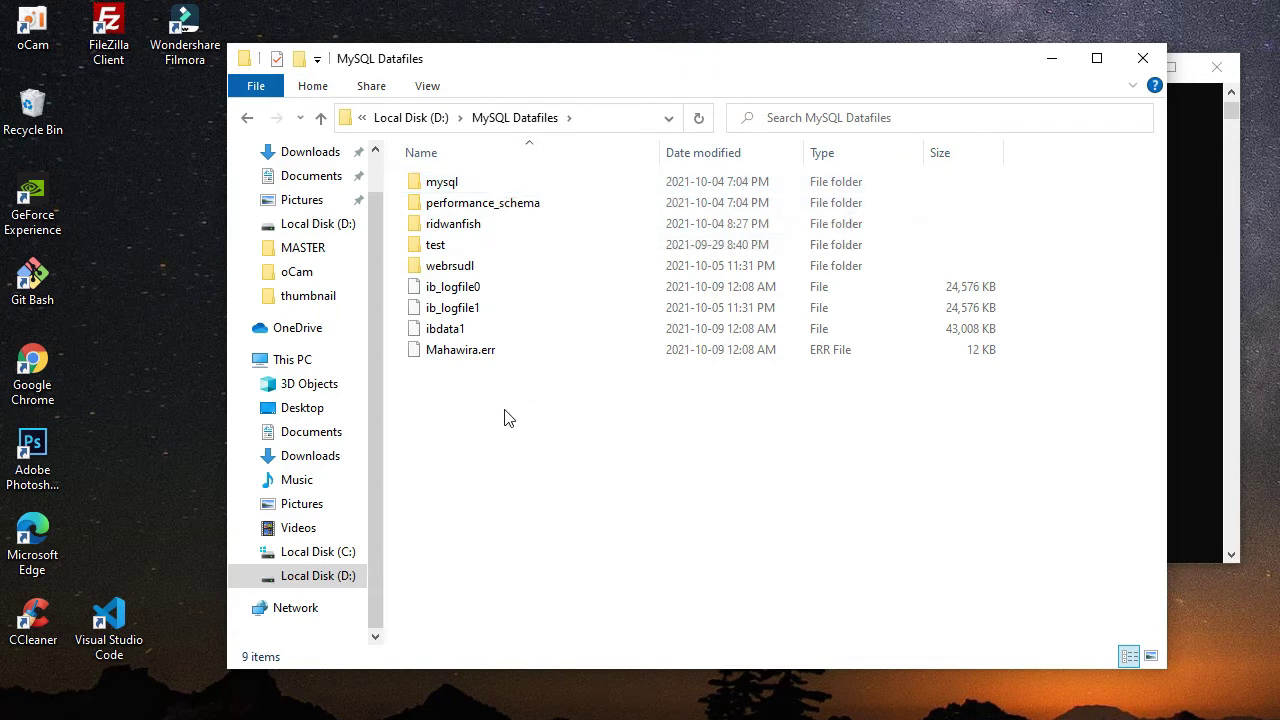
pyautogui.click(250, 120)
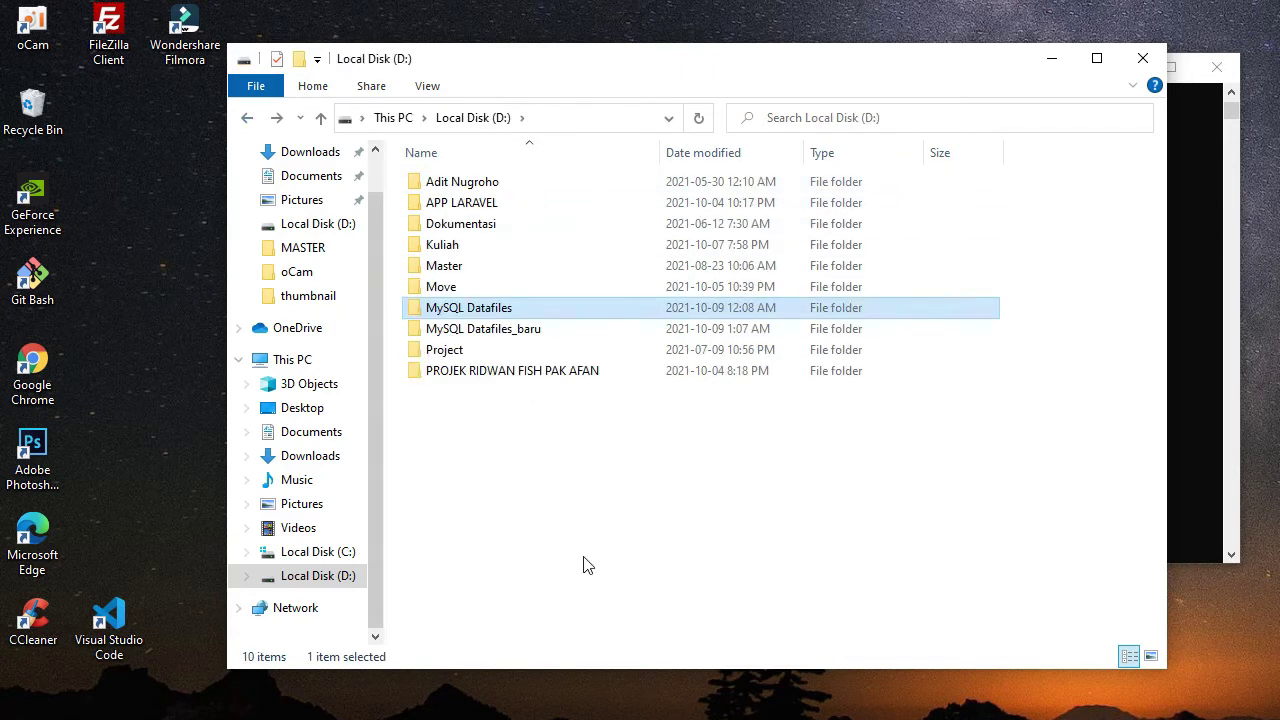
pyautogui.doubleClick(472, 330)
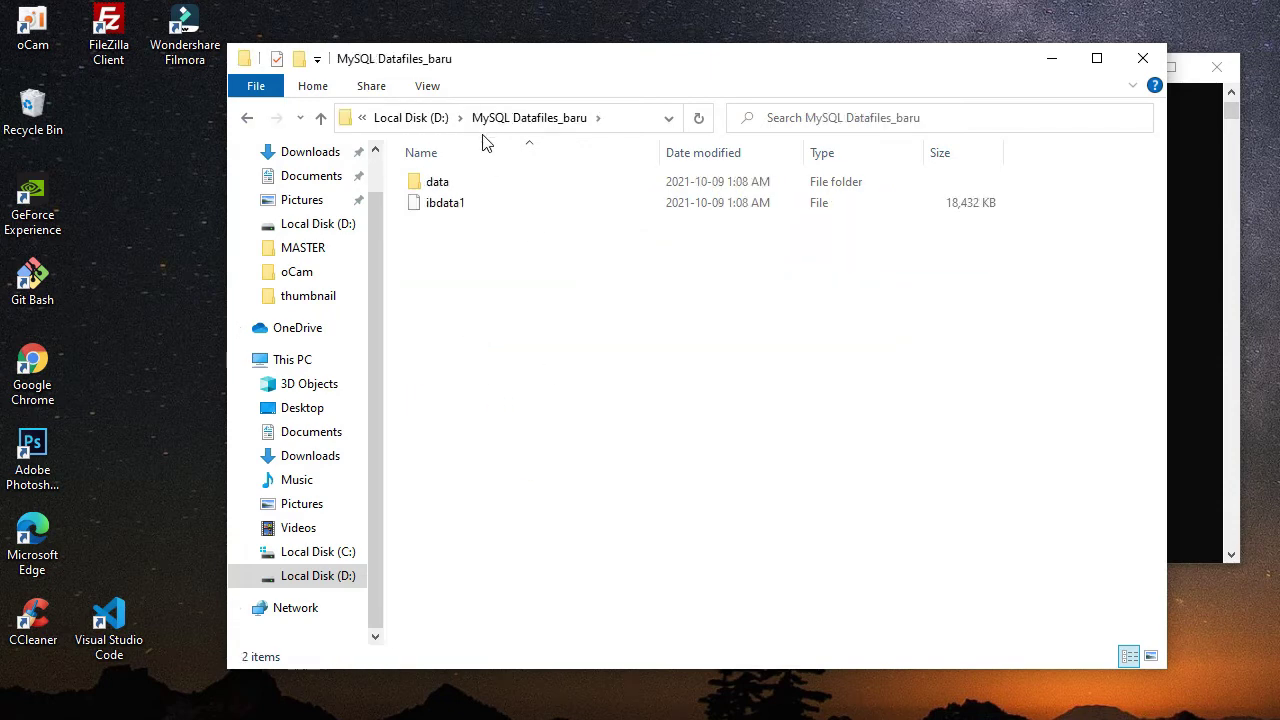
pyautogui.click(450, 182)
pyautogui.doubleClick(465, 190)
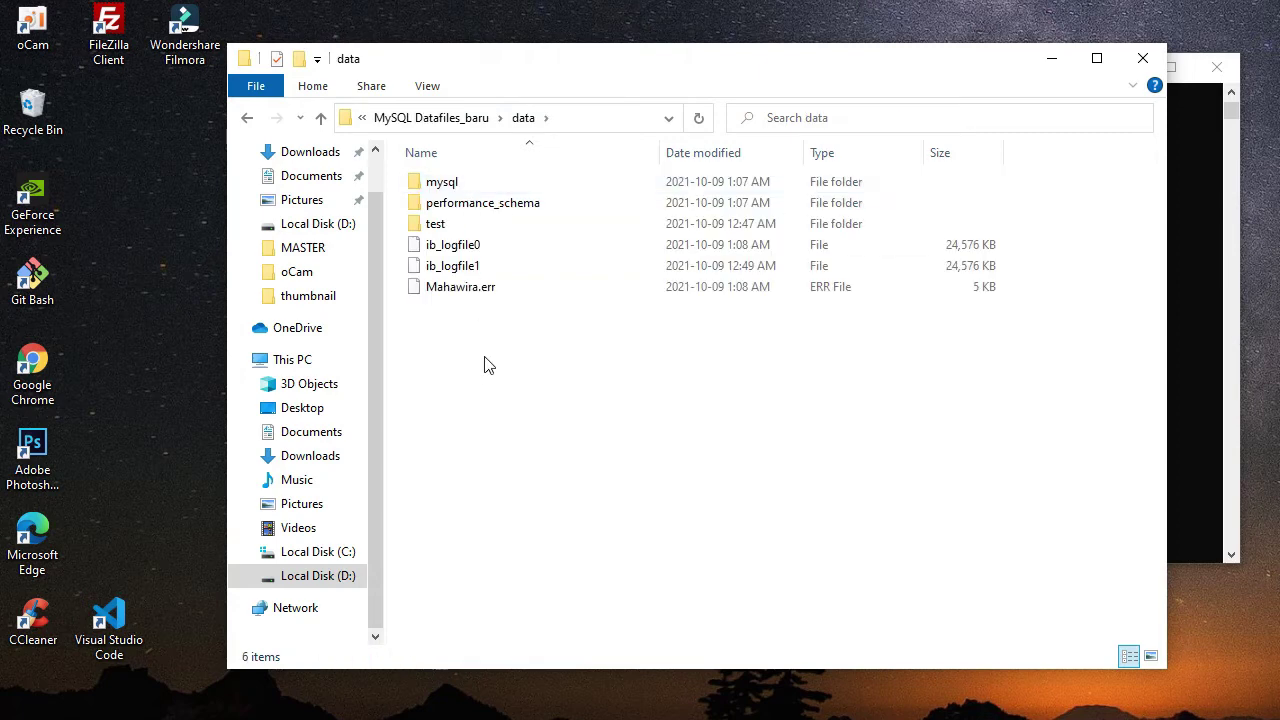
pyautogui.click(247, 118)
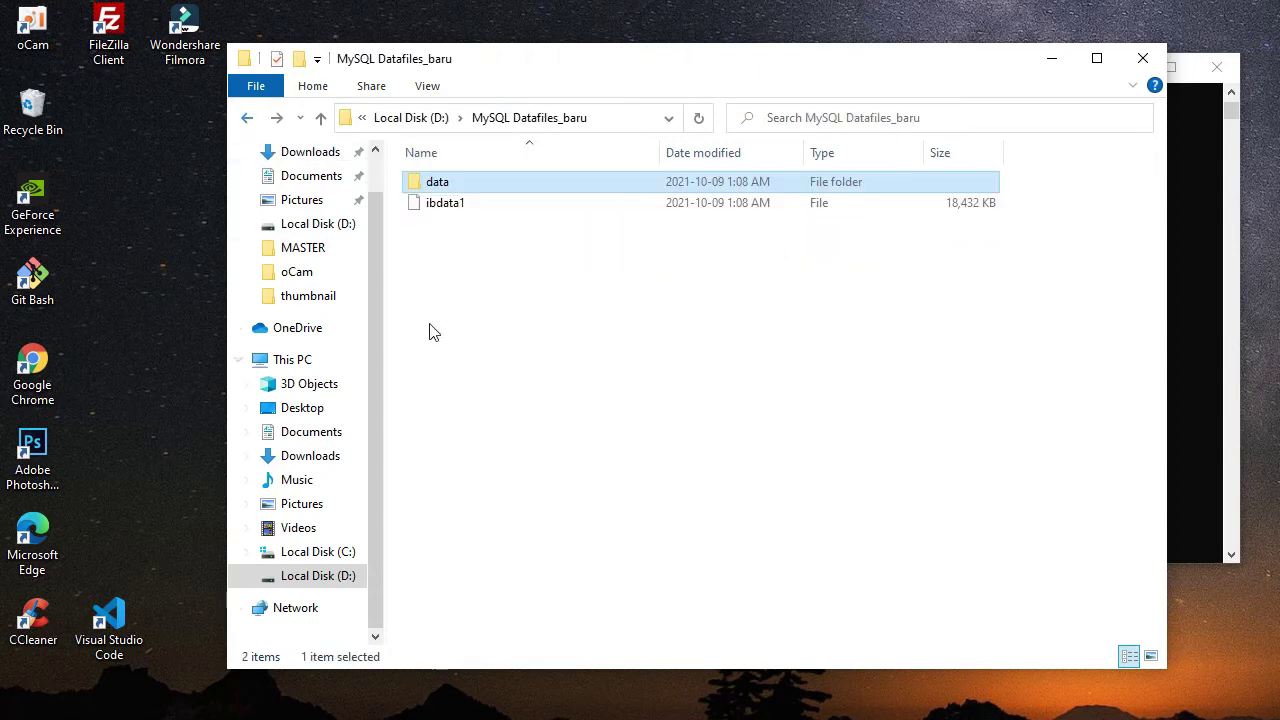
pyautogui.click(475, 267)
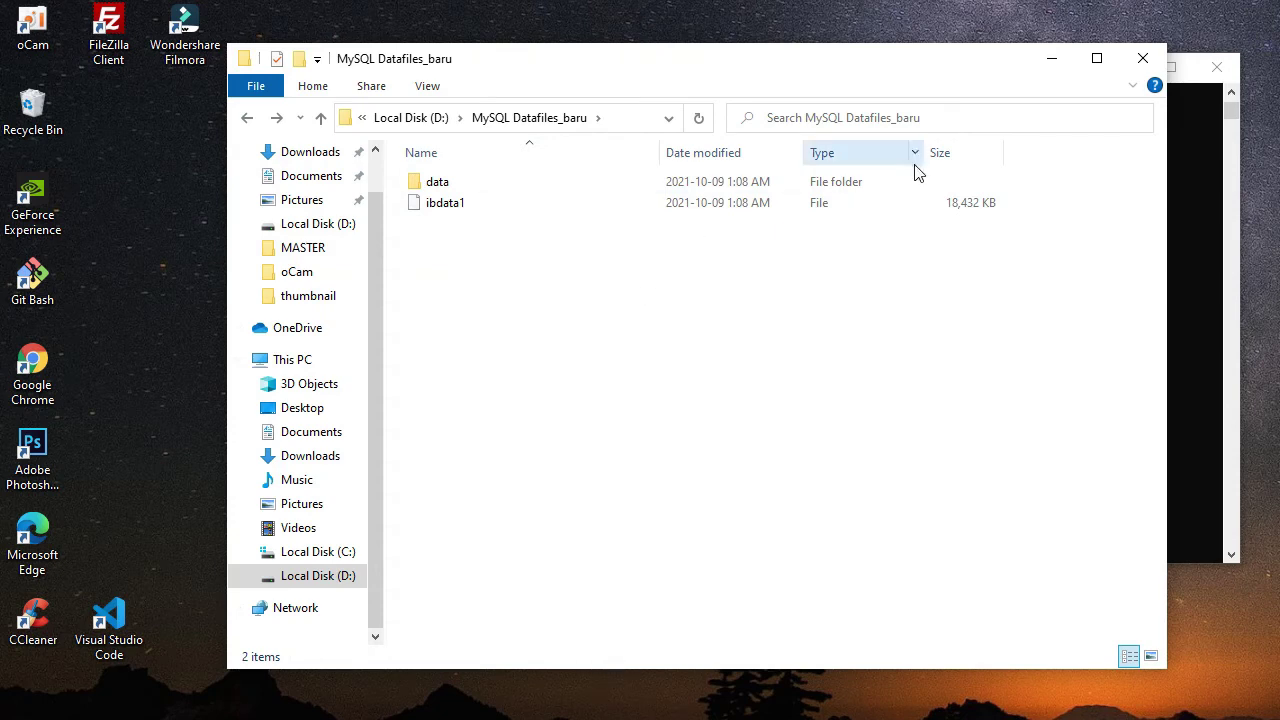
# Step: Open the server configuration file from the Command Prompt with notepad "c:\Program Files\MySQL\MySQL Server 5.5\my.ini"
pyautogui.click(1220, 165)
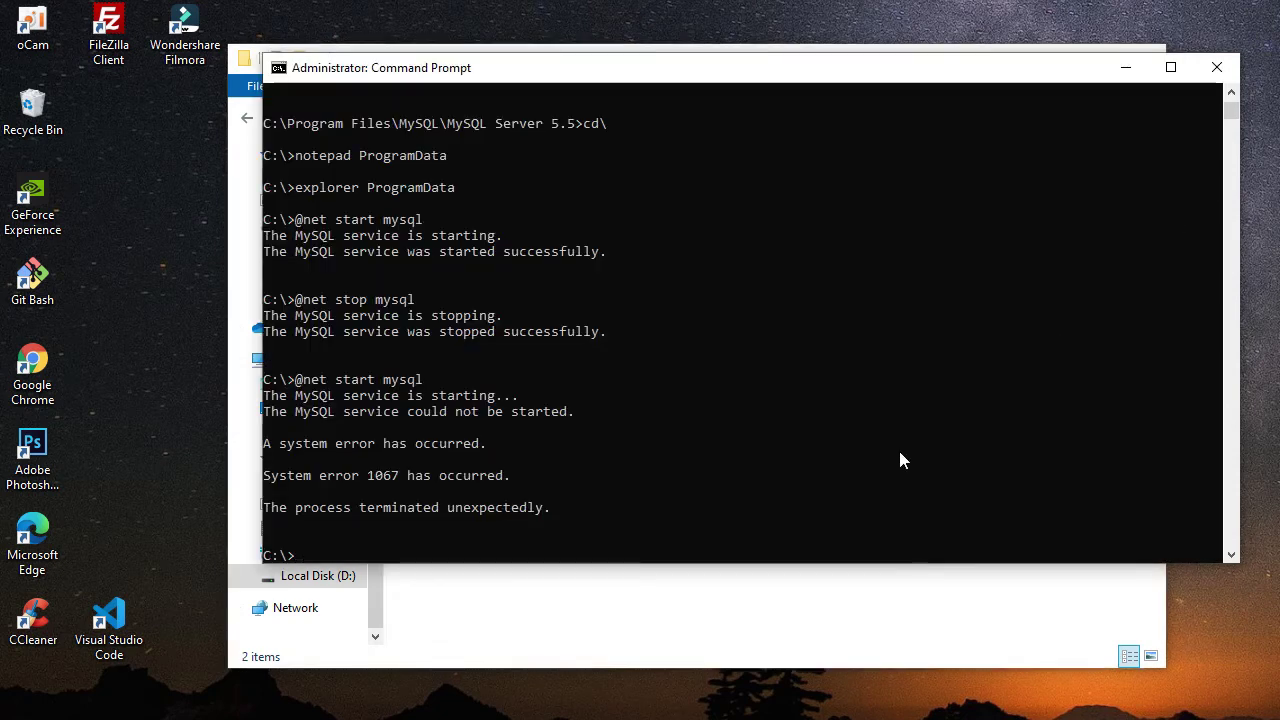
pyautogui.write('notepad "c:\\Program Files"\\')
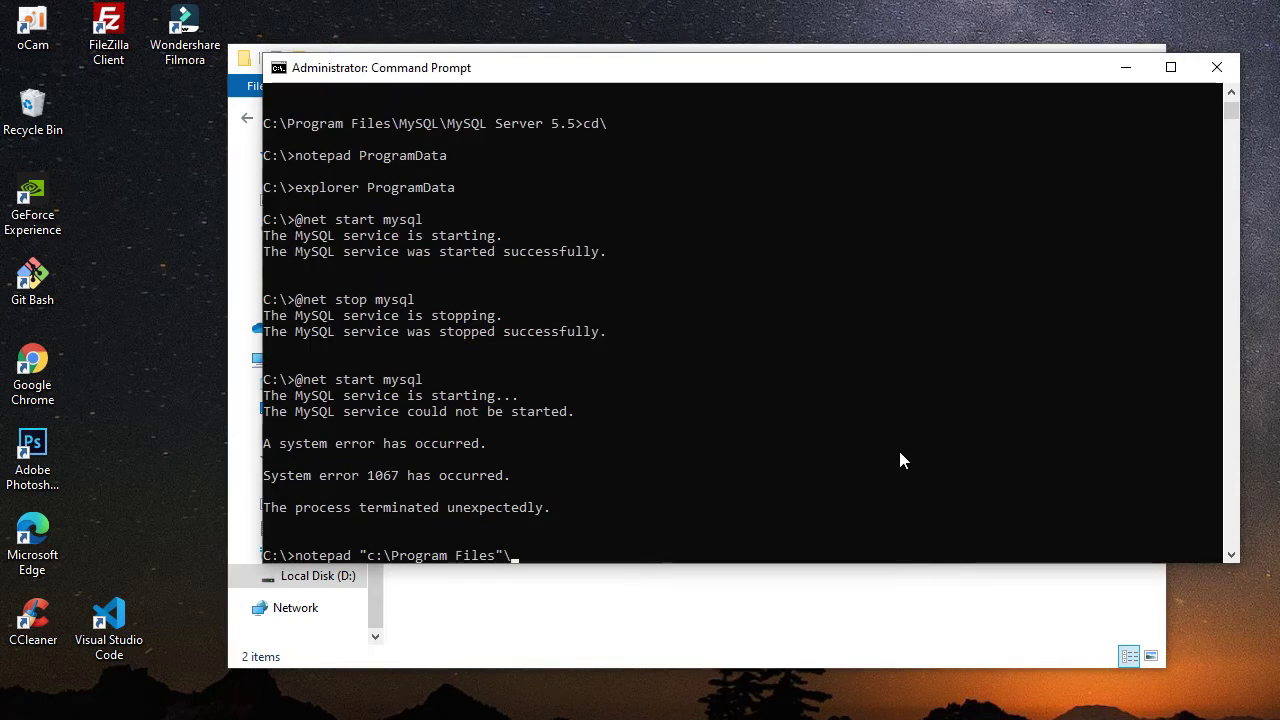
pyautogui.write('my')
pyautogui.press('Tab')
pyautogui.write('\\')
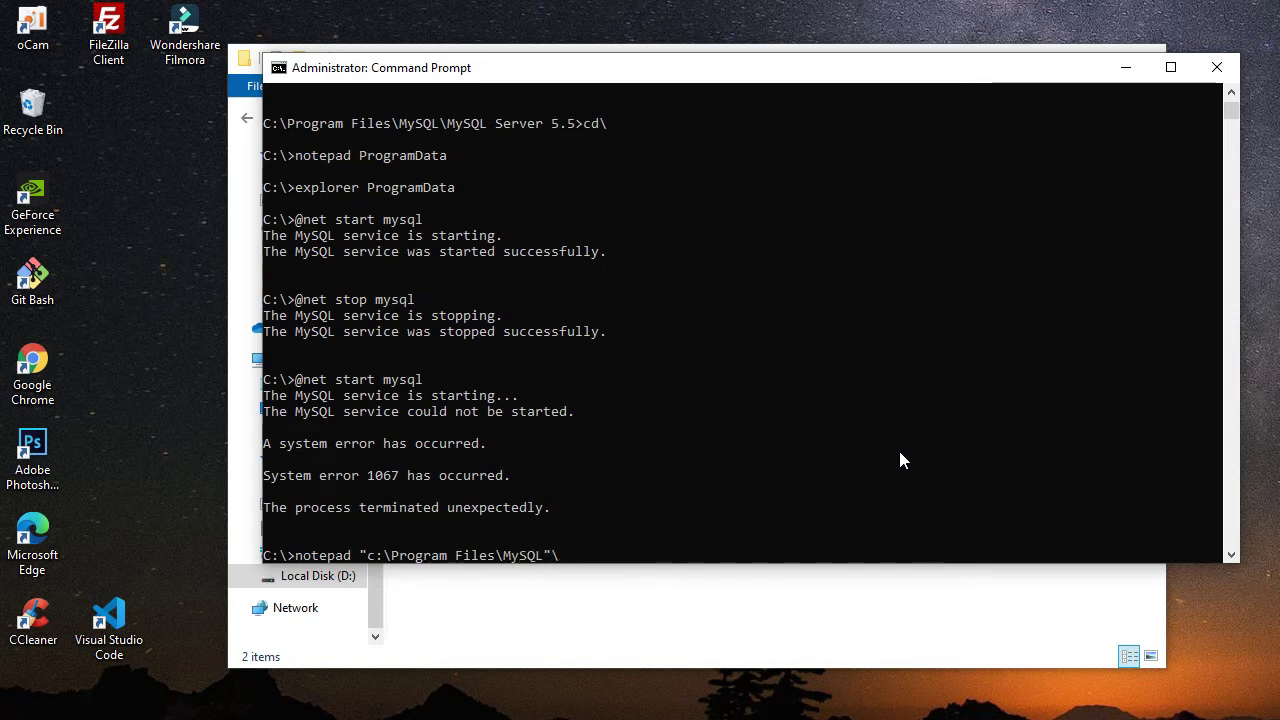
pyautogui.write('my')
pyautogui.press('Tab')
pyautogui.write('\\m')
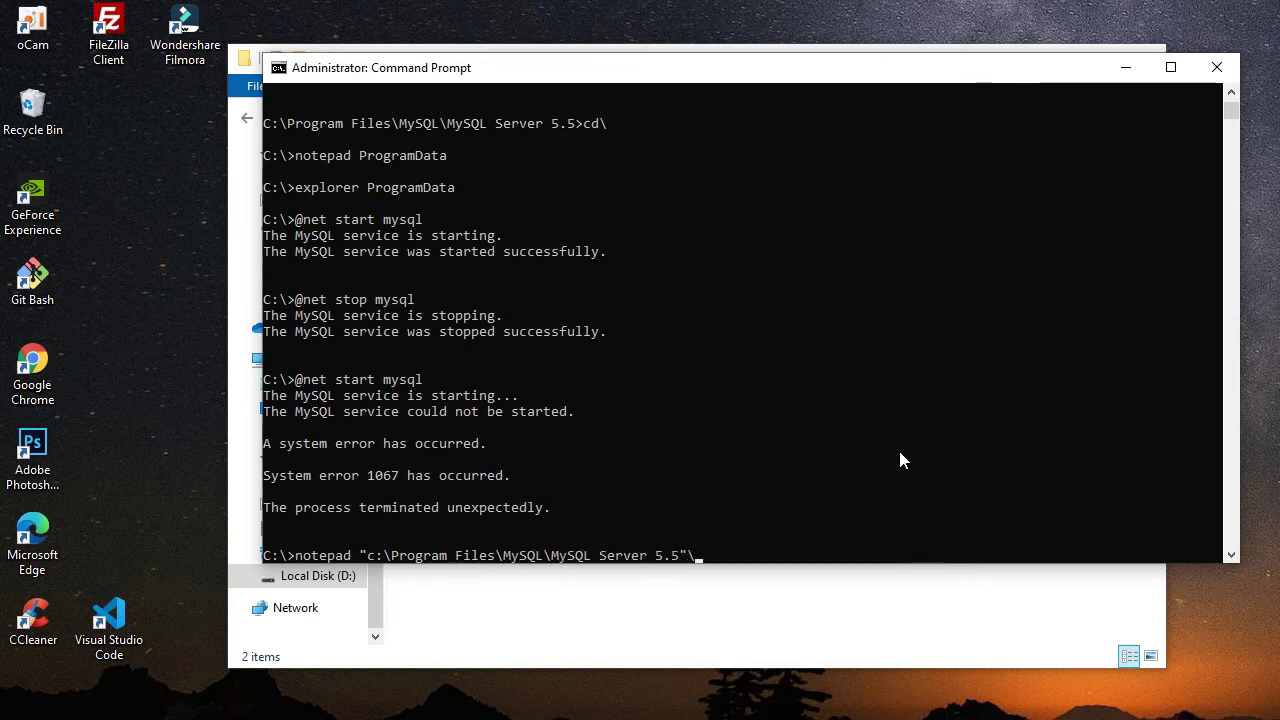
pyautogui.write('y')
pyautogui.press('Tab')
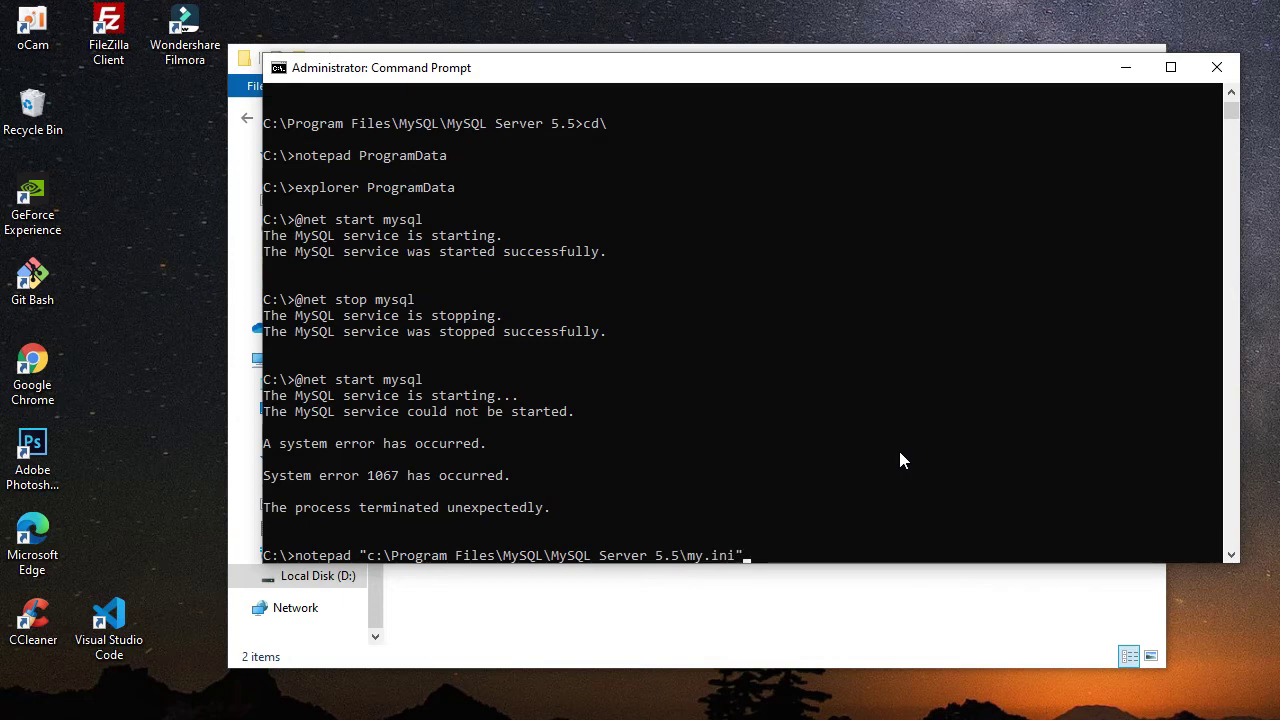
pyautogui.press('Return')
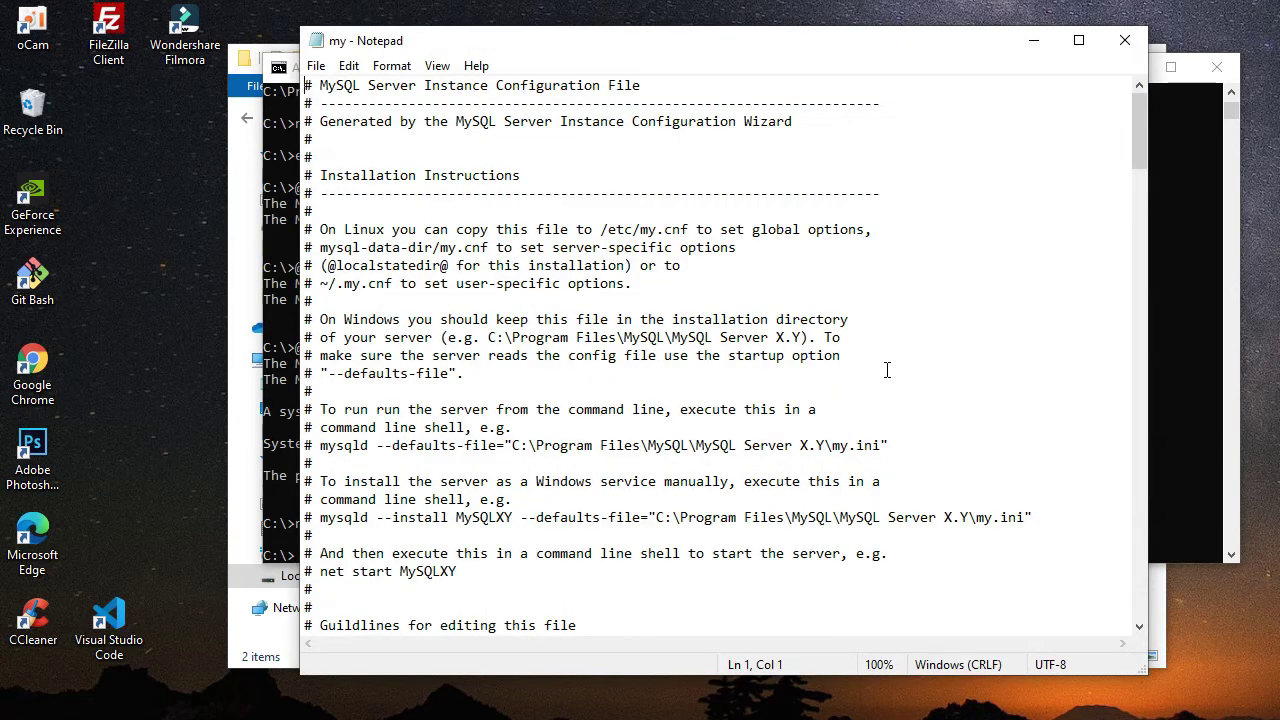
# Step: Change the datadir line under the database root path in my.ini to "D:/MySQL Datafiles/"
pyautogui.scroll(-16, 886, 370)
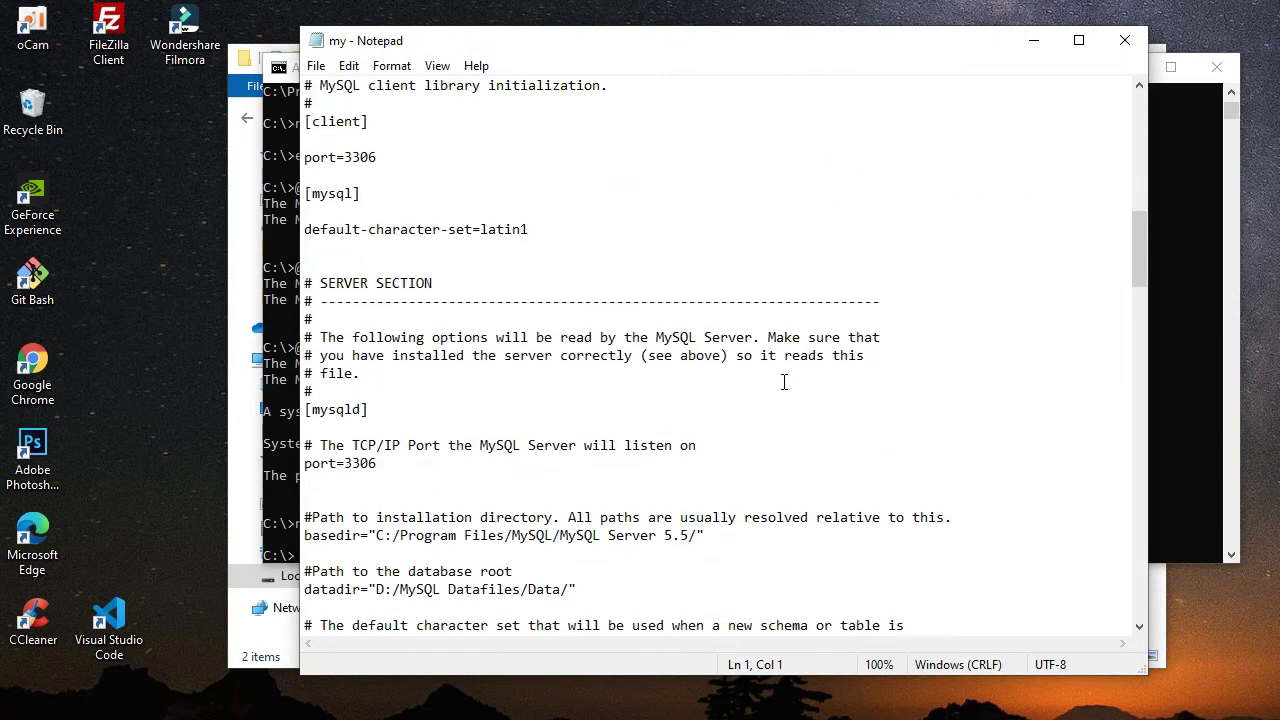
pyautogui.scroll(-3, 784, 381)
pyautogui.click(728, 417)
pyautogui.scroll(-2, 726, 405)
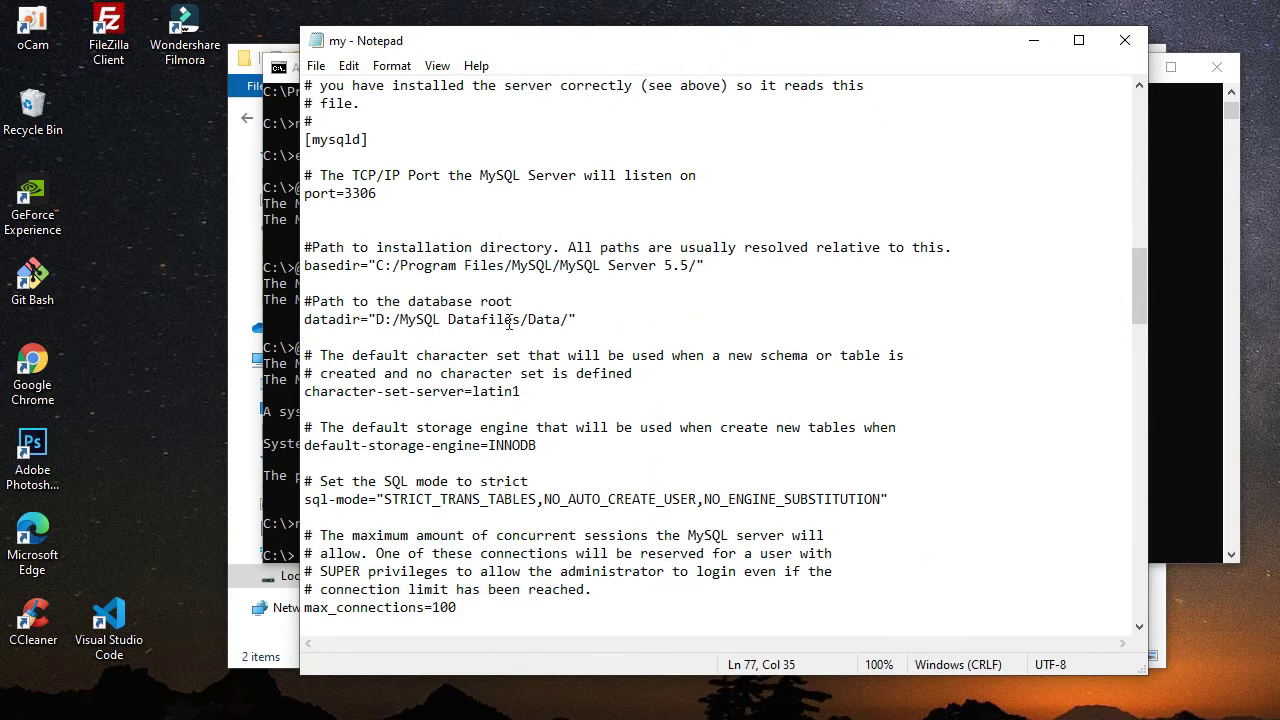
pyautogui.moveTo(554, 320); pyautogui.dragTo(529, 320)
pyautogui.press('BackSpace')
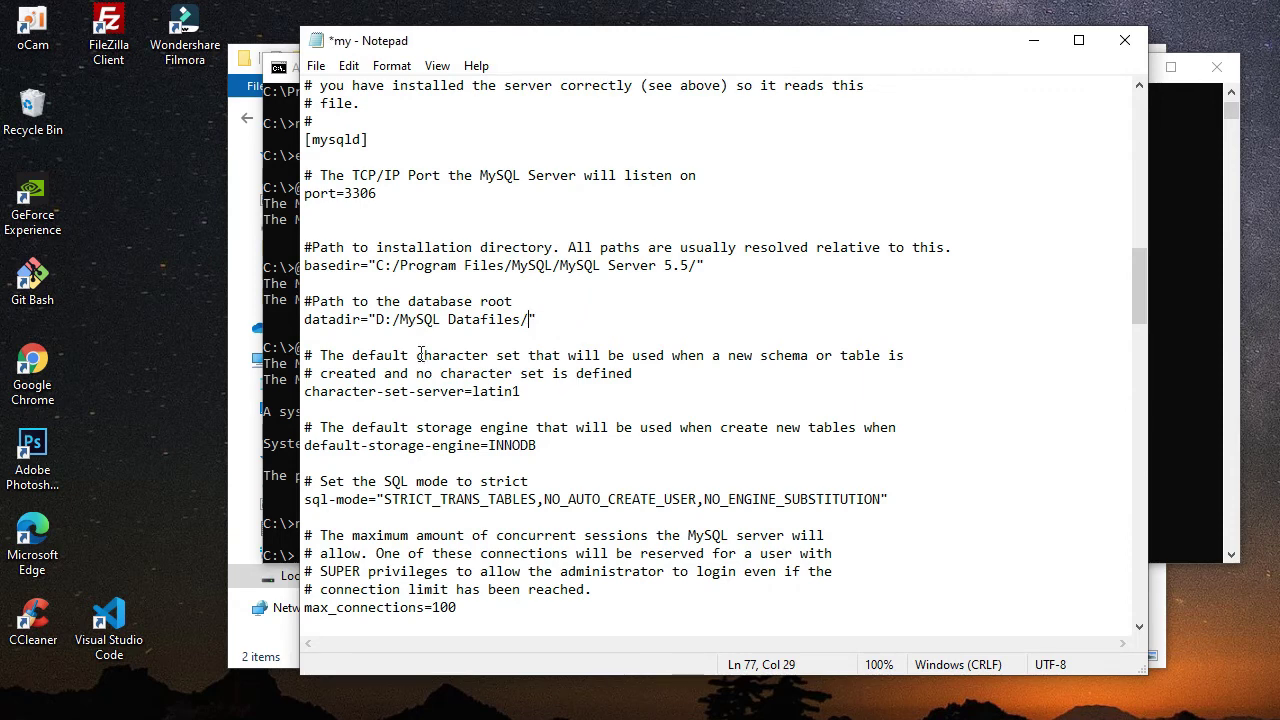
# Step: Review the edited datadir line, close my.ini and save the changes
pyautogui.moveTo(307, 318); pyautogui.dragTo(557, 320)
pyautogui.click(642, 338)
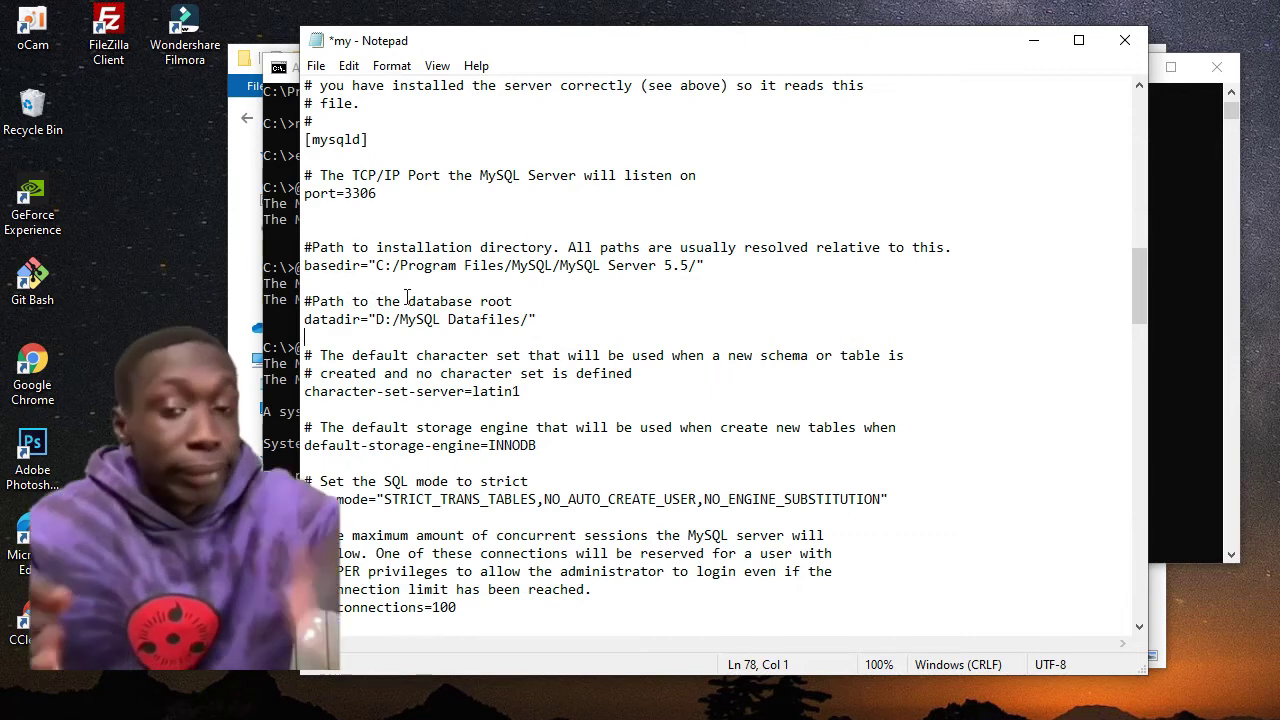
pyautogui.moveTo(545, 302); pyautogui.dragTo(371, 319)
pyautogui.click(326, 331)
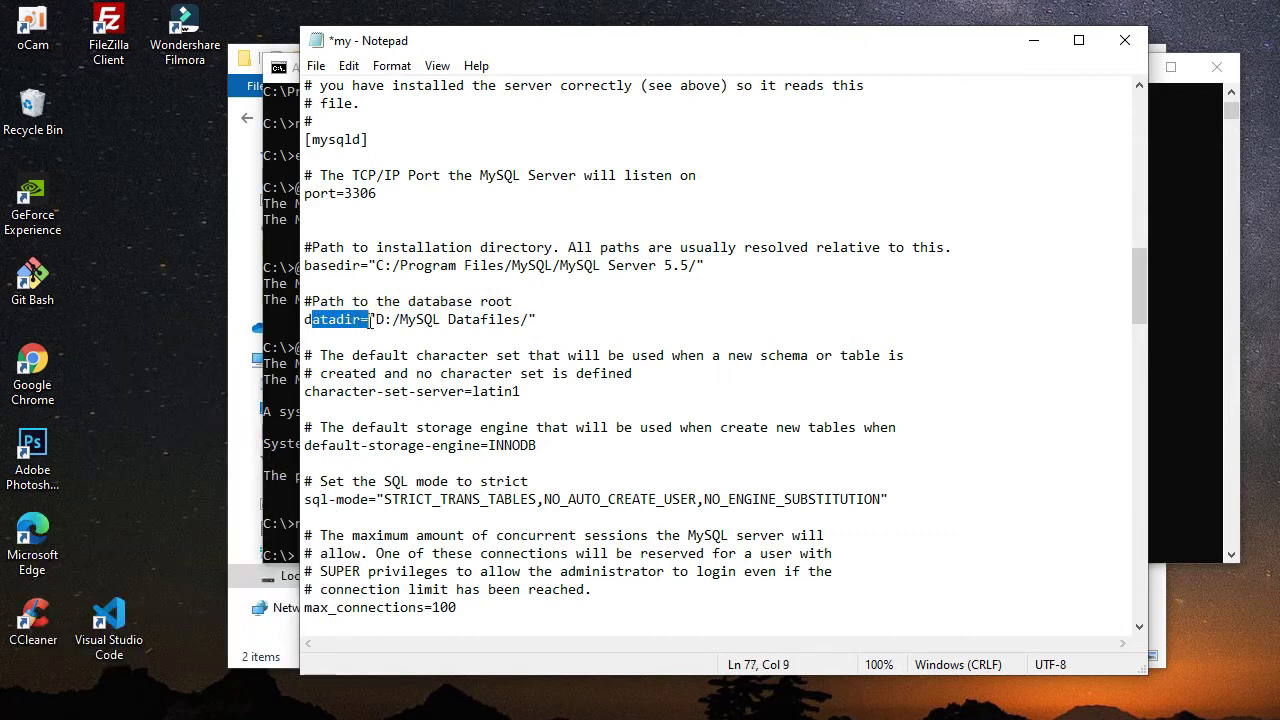
pyautogui.moveTo(537, 319); pyautogui.dragTo(266, 319)
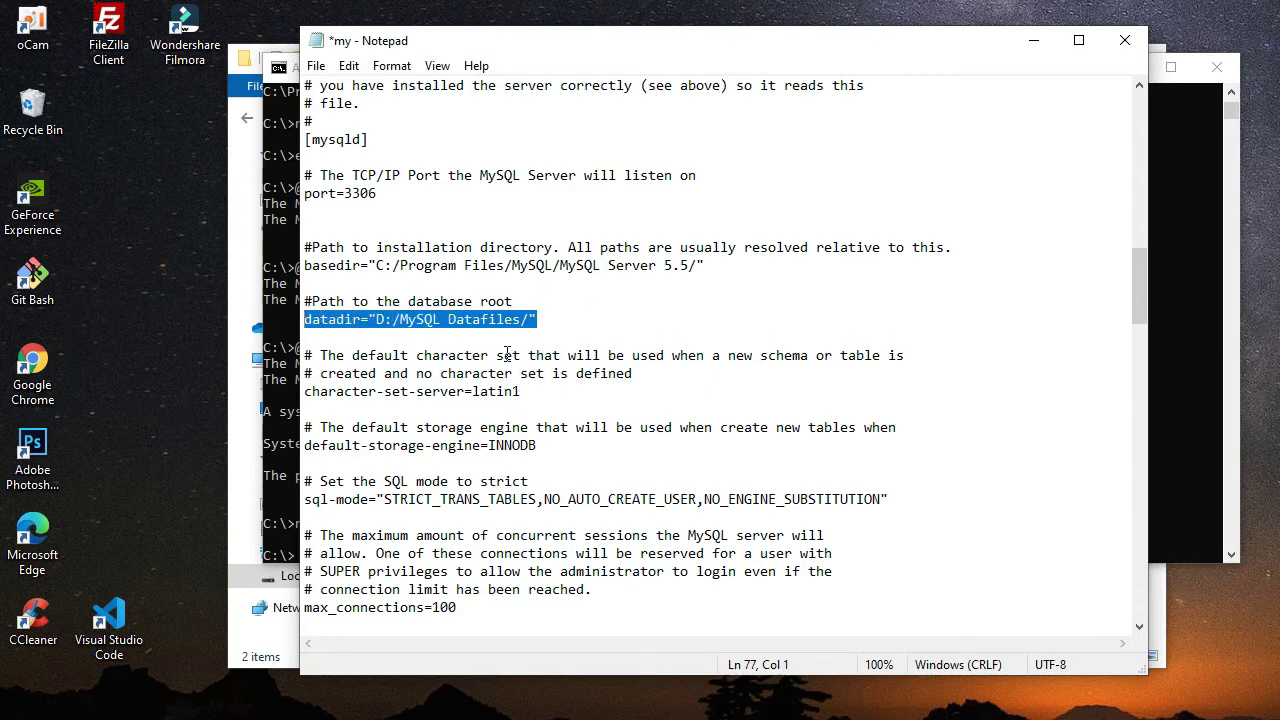
pyautogui.click(1124, 42)
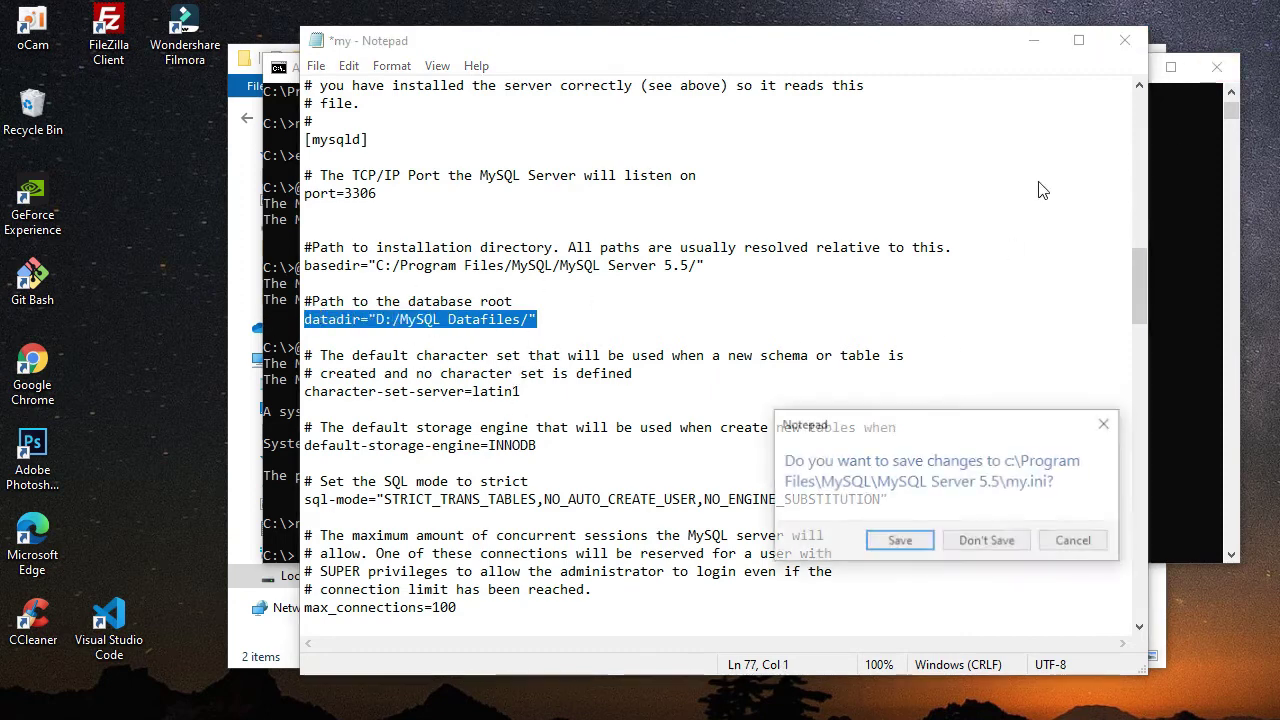
pyautogui.click(891, 548)
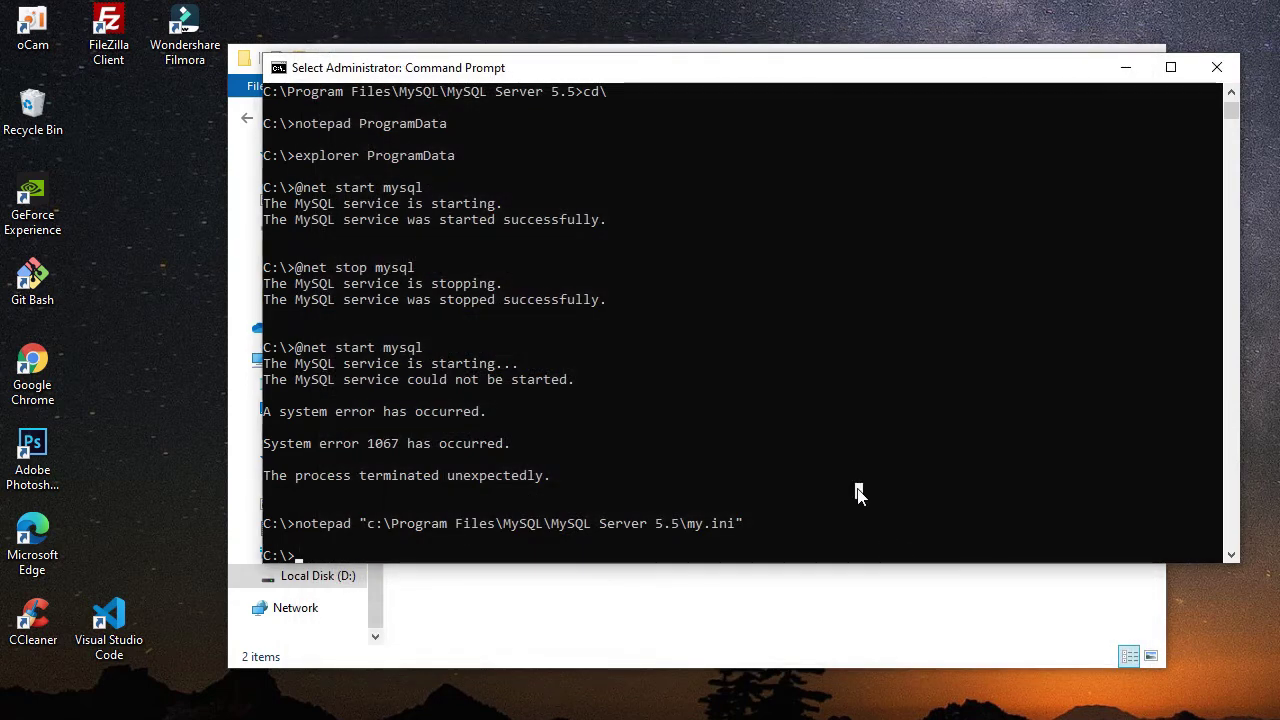
pyautogui.write('@')
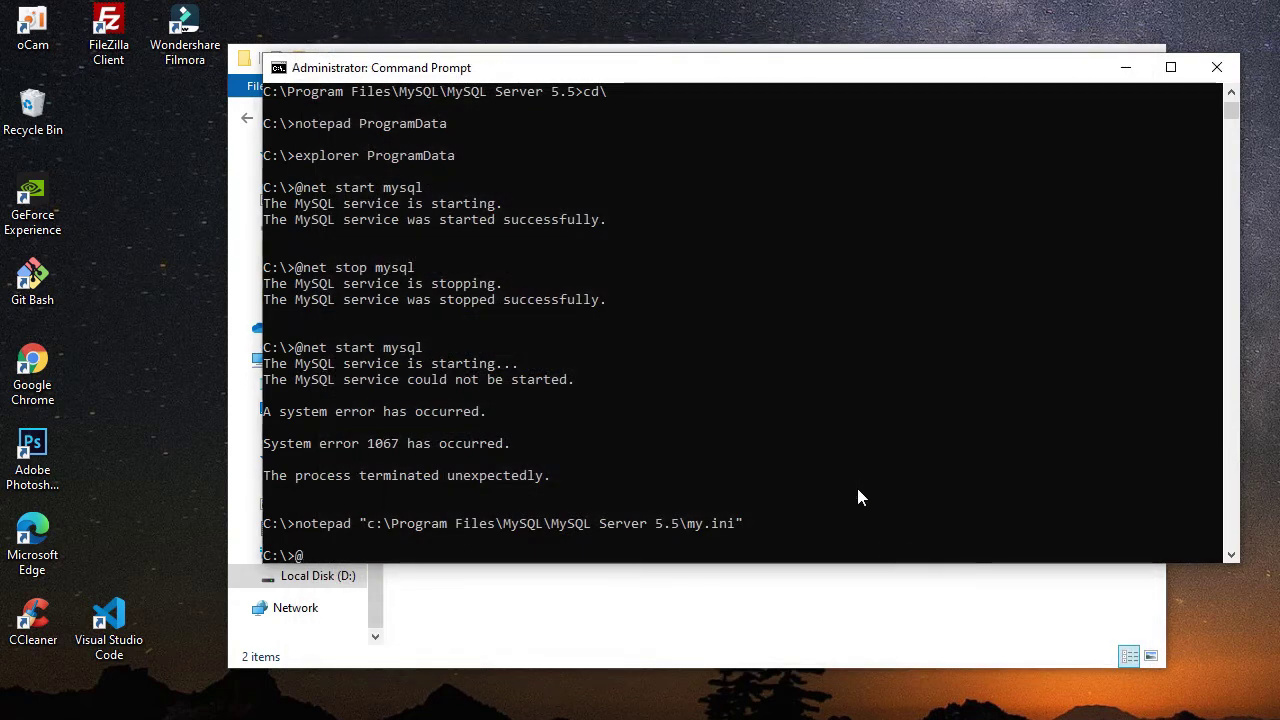
pyautogui.write('net')
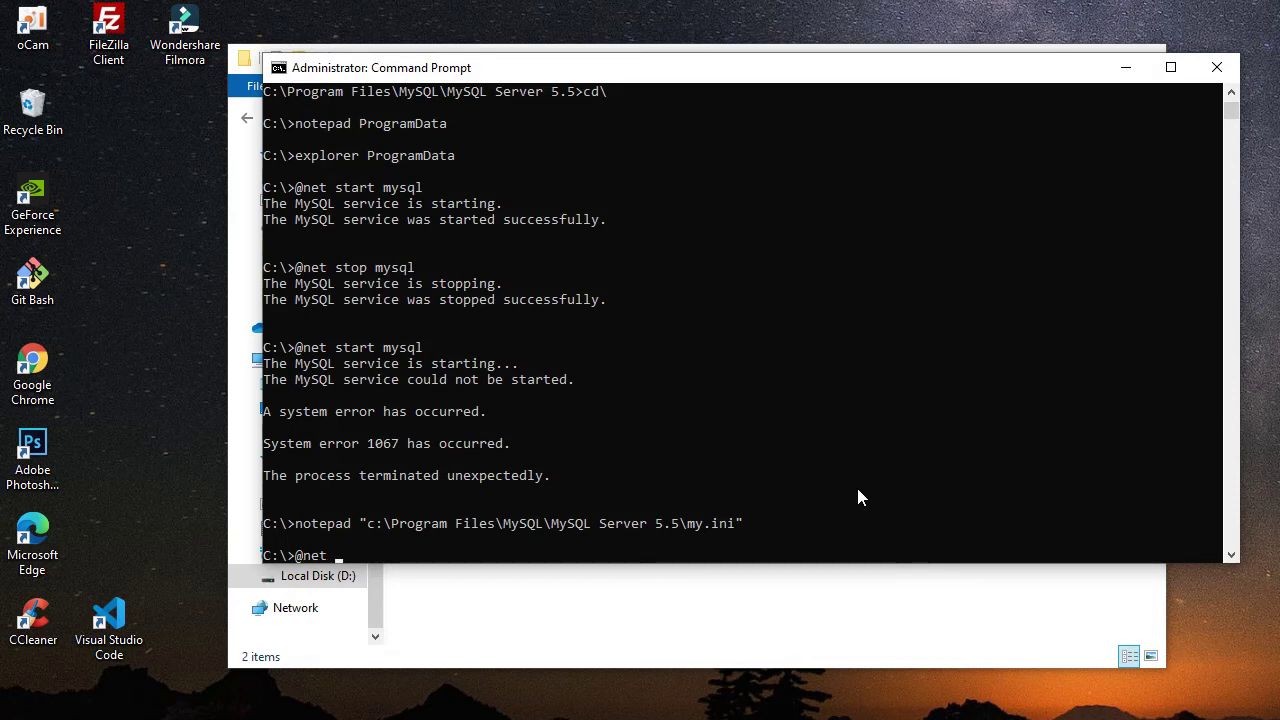
pyautogui.write(' start mysql')
pyautogui.press('Return')
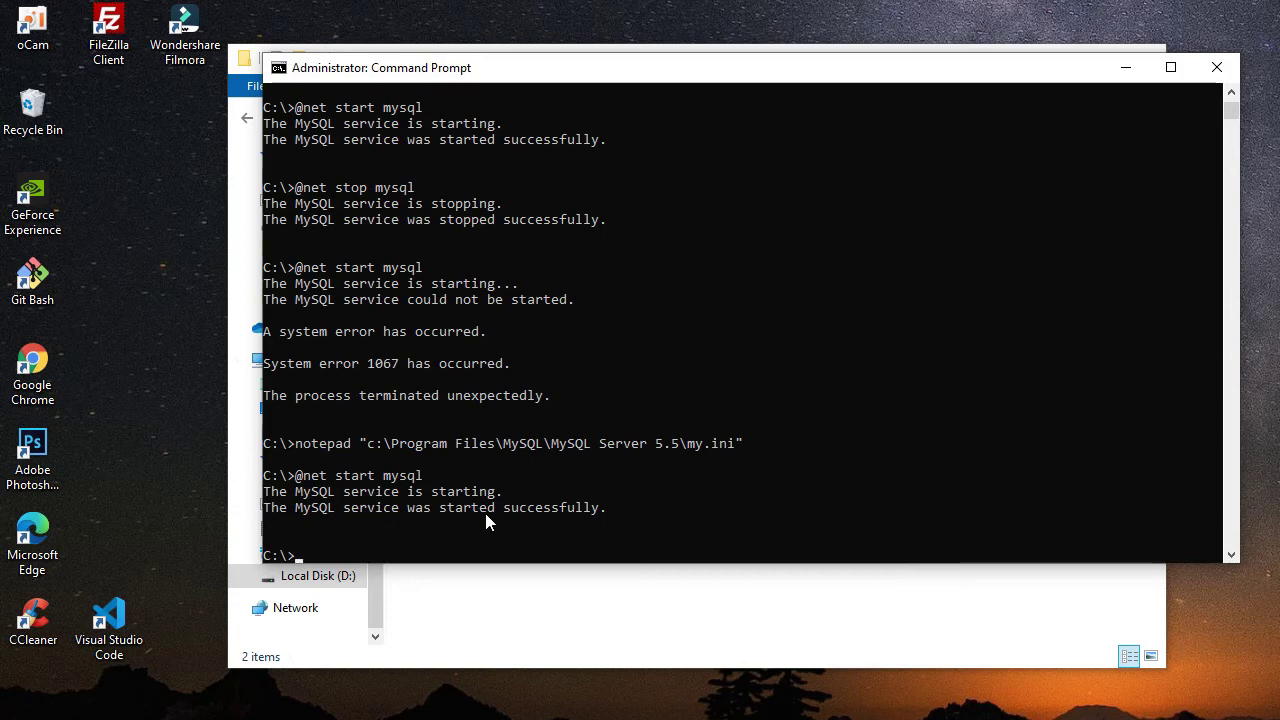
# Step: Delete the MySQL Datafiles_baru folder from Local Disk (D:) in File Explorer and close the window
pyautogui.click(807, 643)
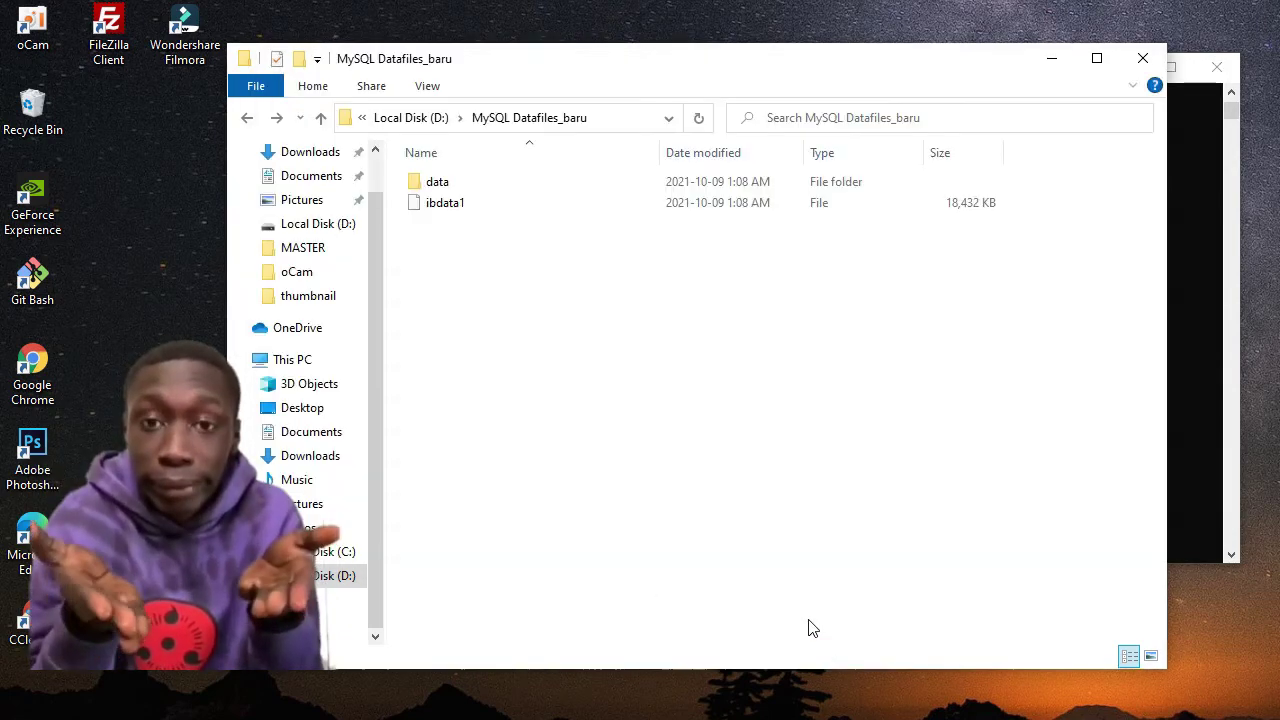
pyautogui.click(256, 130)
pyautogui.click(572, 484)
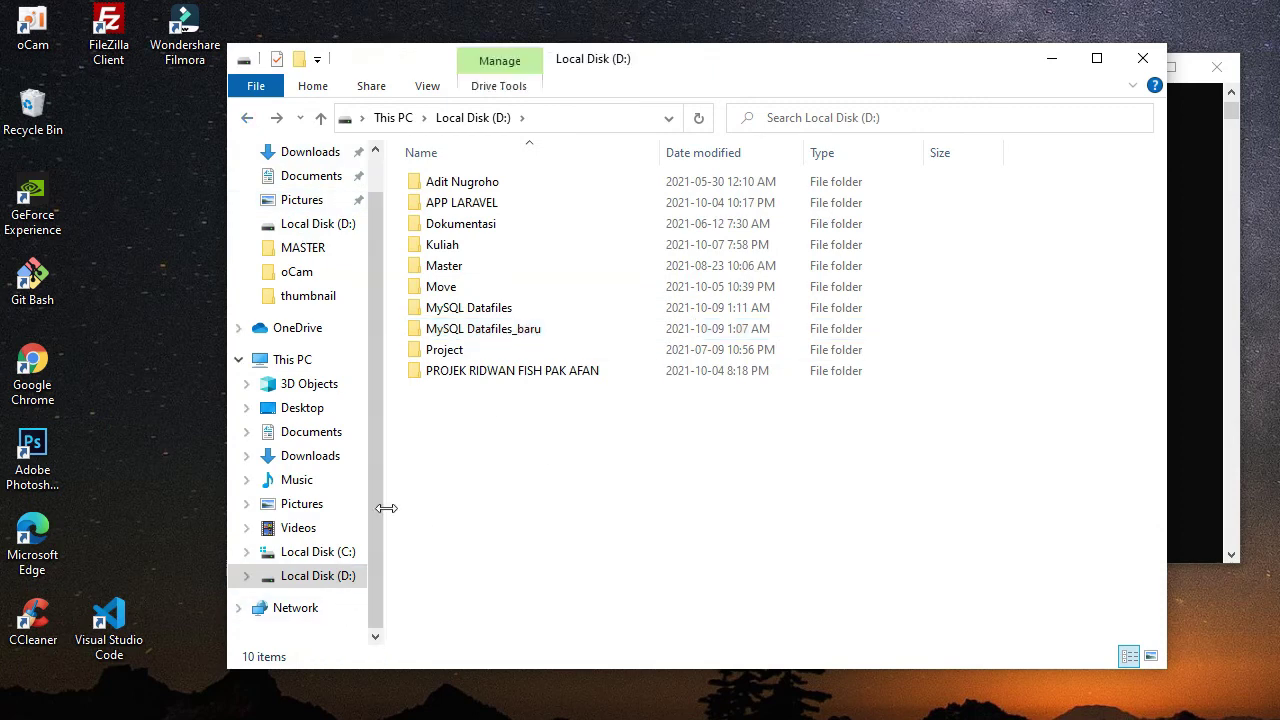
pyautogui.rightClick(490, 466)
pyautogui.click(536, 558)
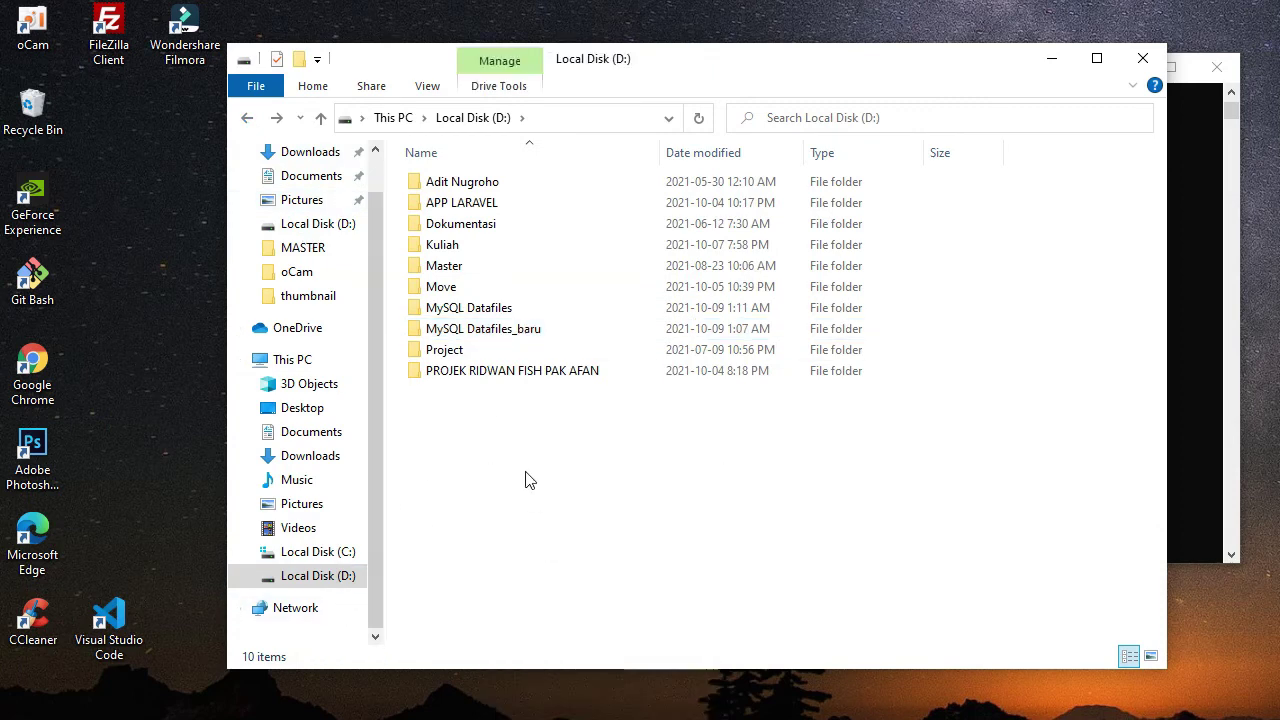
pyautogui.rightClick(510, 340)
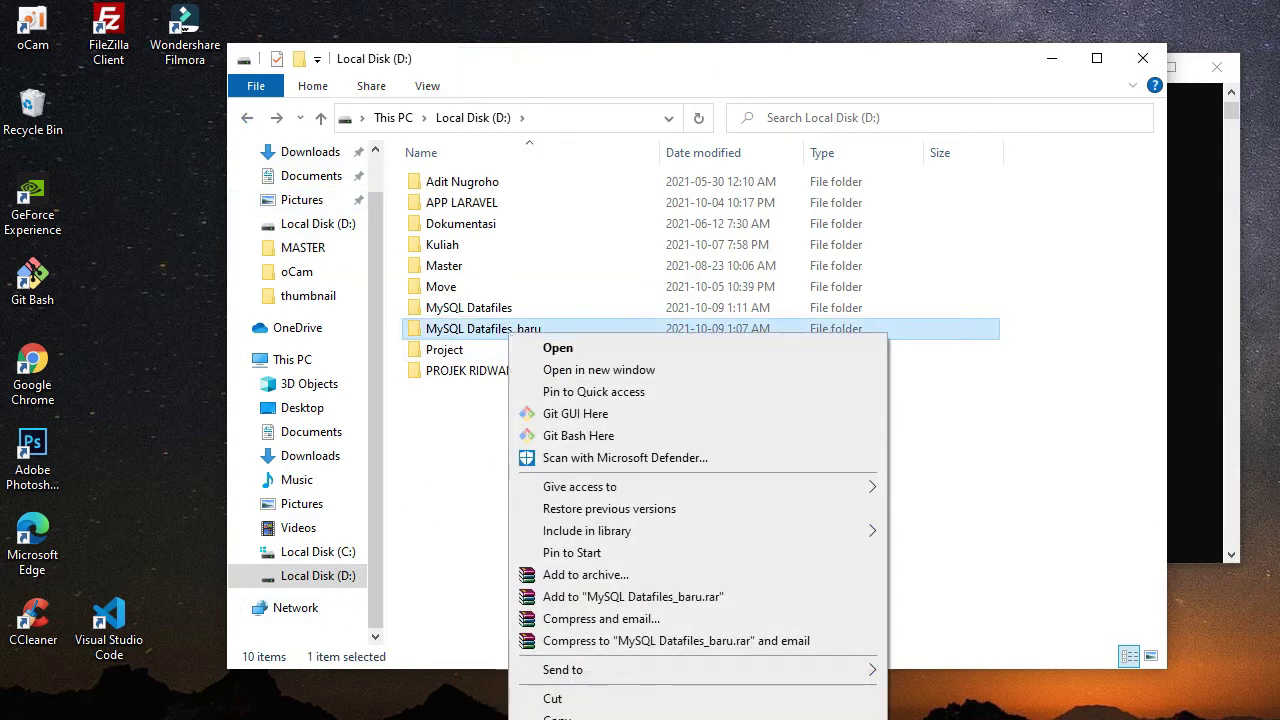
pyautogui.press('d')
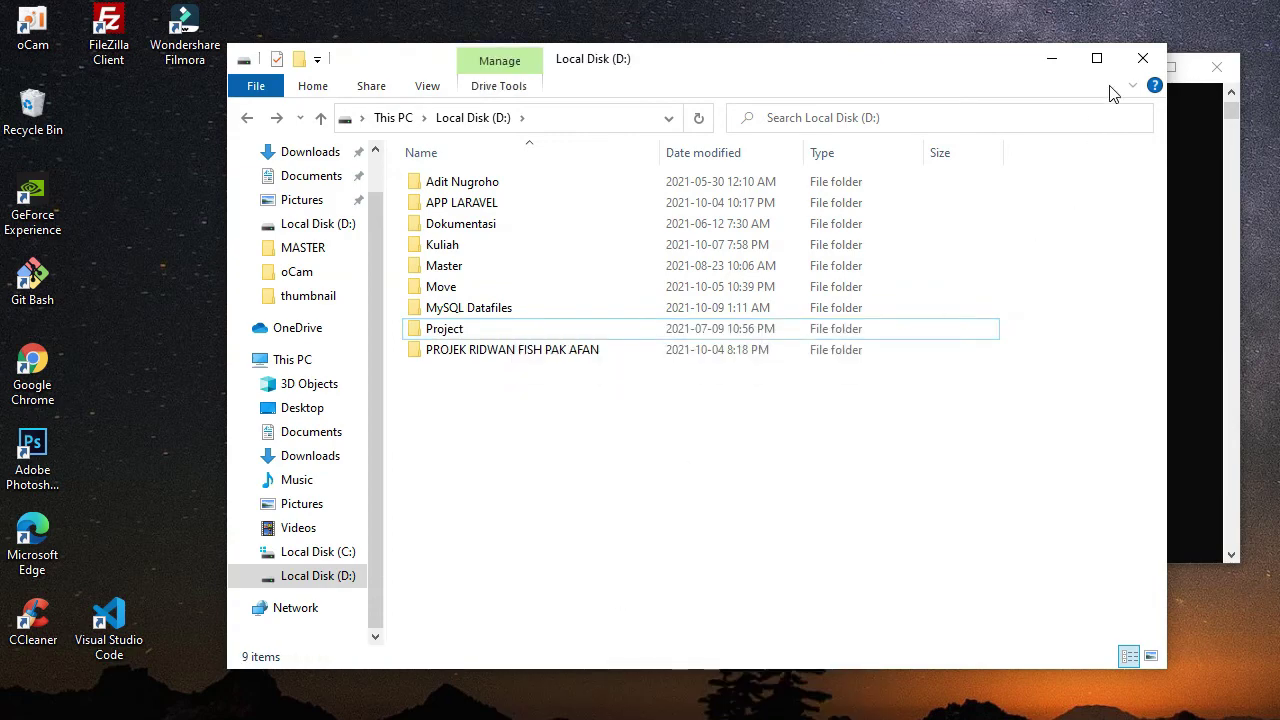
pyautogui.click(1141, 58)
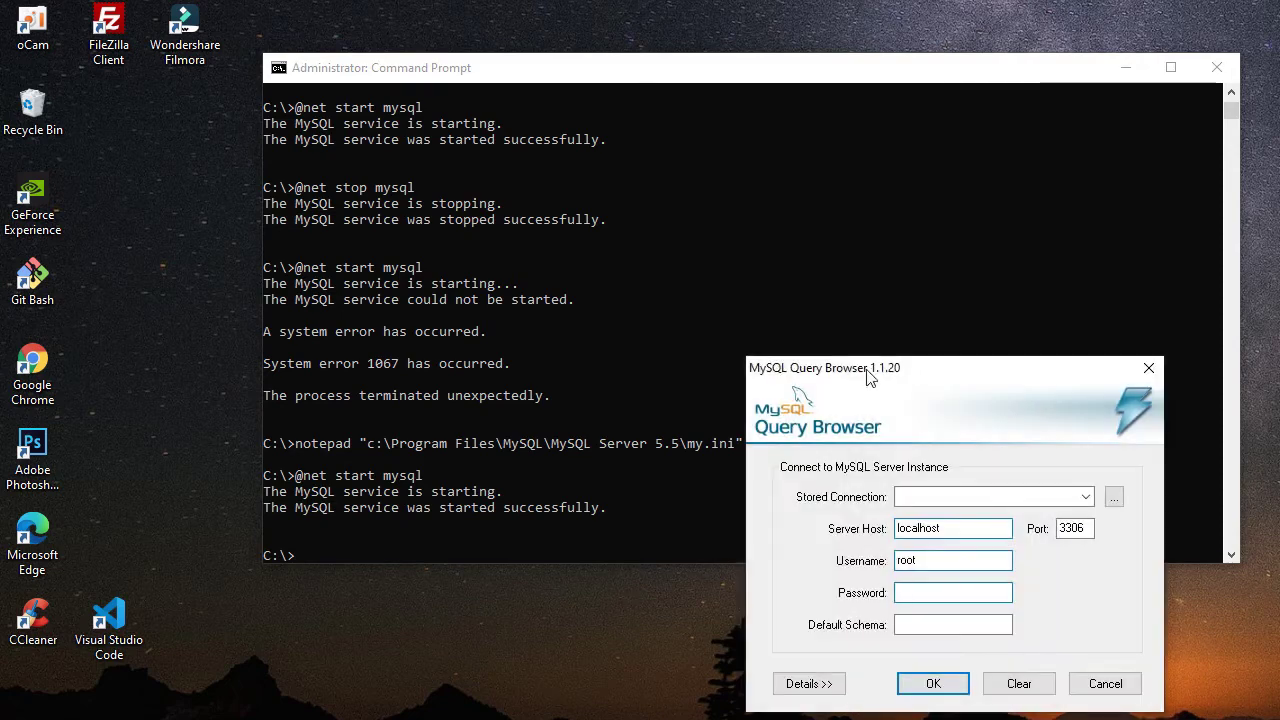
# Step: Log in to the localhost server on port 3306 in MySQL Query Browser as root, entering the account password
pyautogui.moveTo(918, 370); pyautogui.dragTo(737, 204)
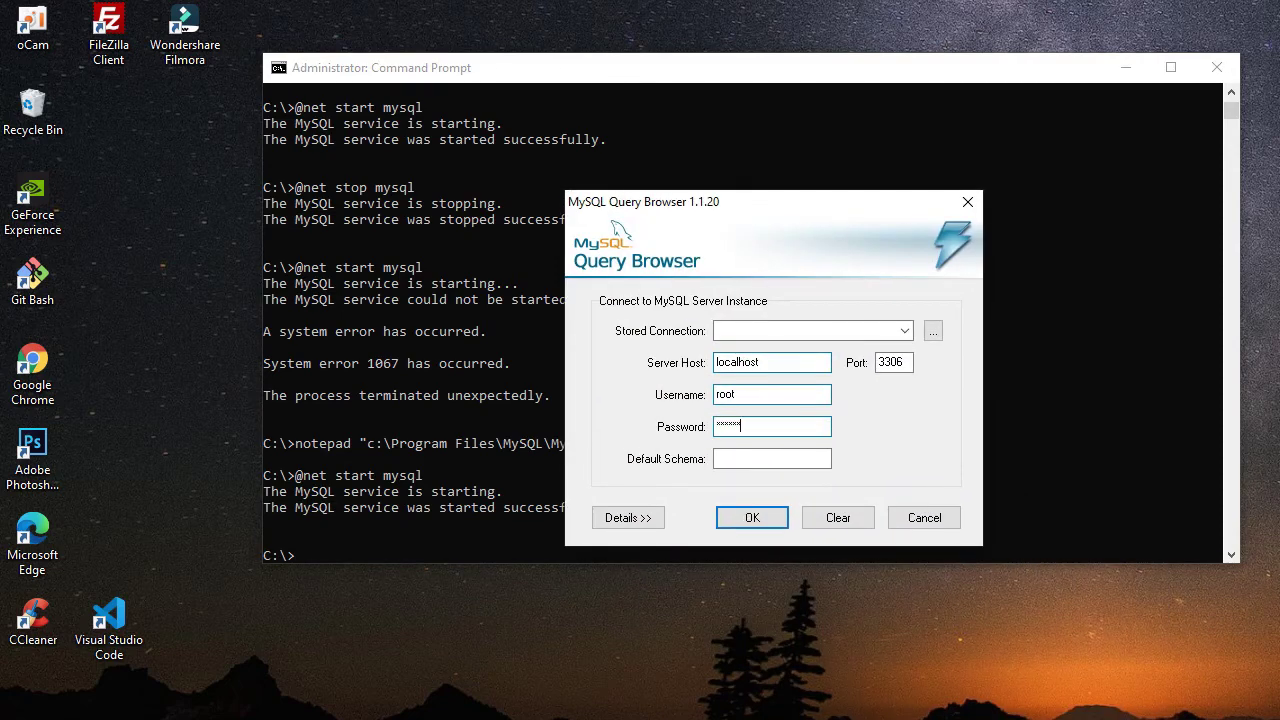
pyautogui.press('Return')
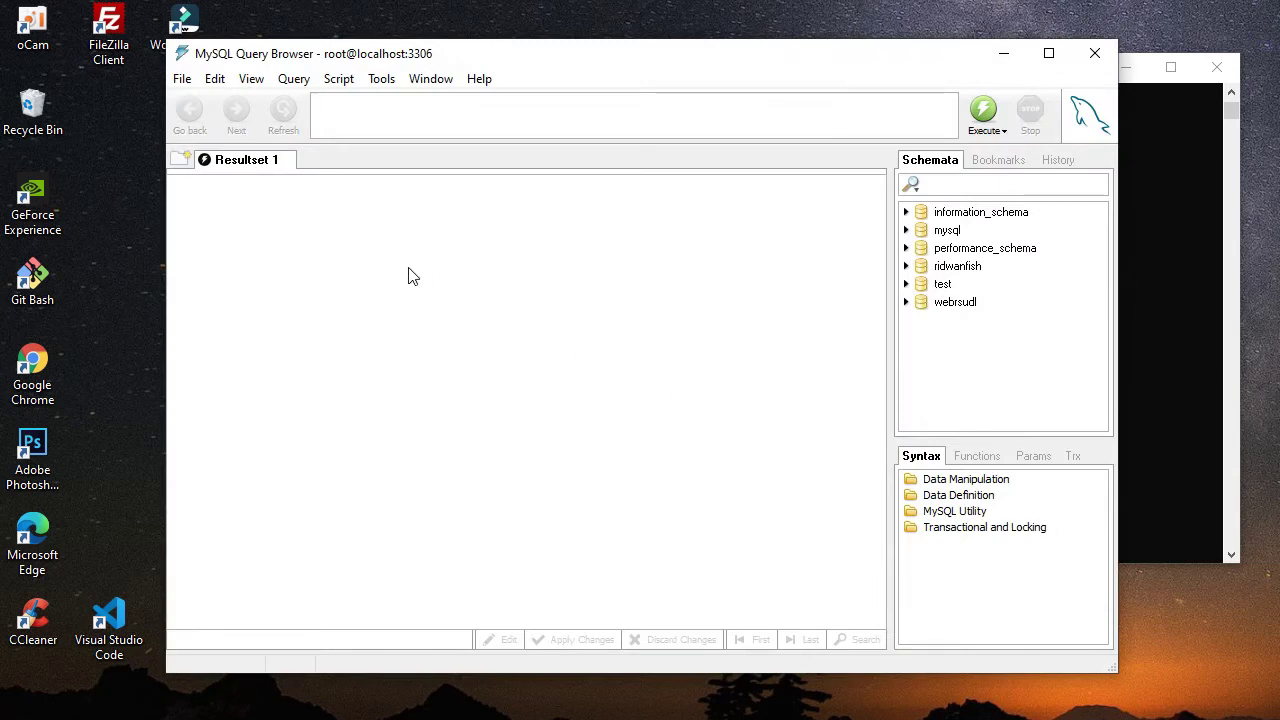
# Step: Expand the webrsudl schema, look through its tables, and run SELECT * FROM m_akreditasi m; to view the stored rows
pyautogui.doubleClick(965, 304)
pyautogui.scroll(-5, 980, 328)
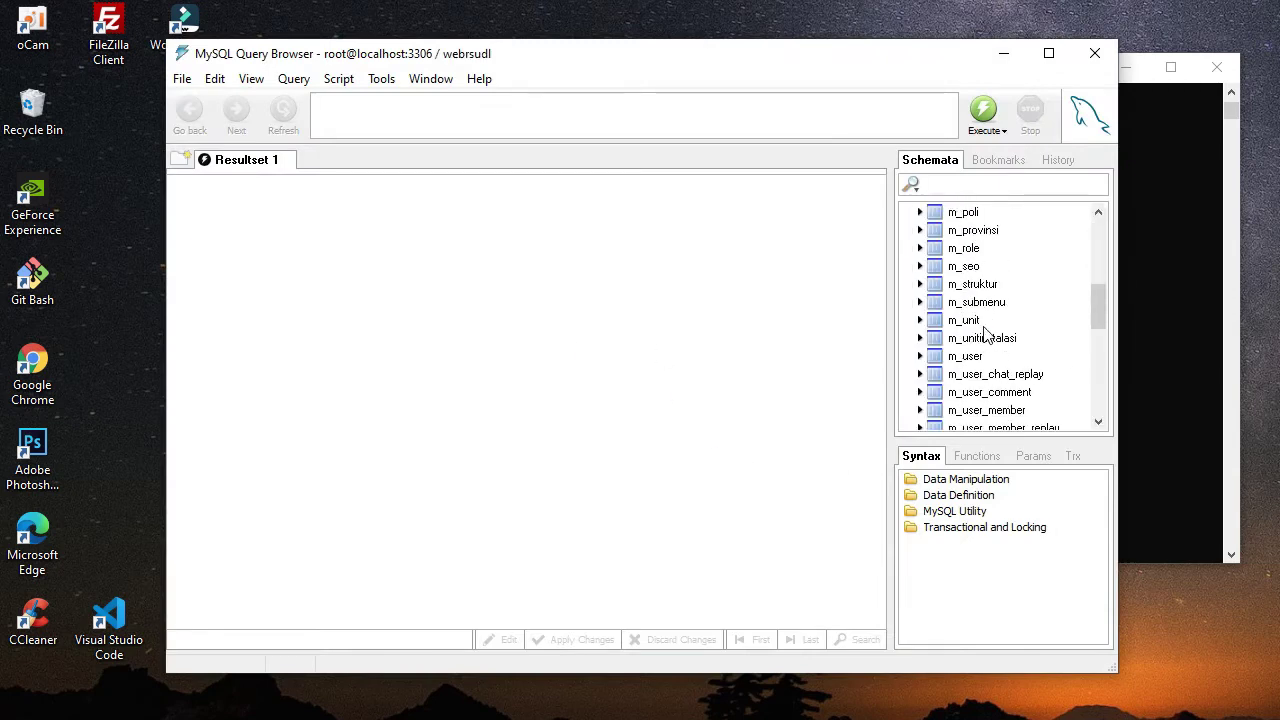
pyautogui.scroll(3, 985, 333)
pyautogui.scroll(3, 983, 235)
pyautogui.doubleClick(980, 320)
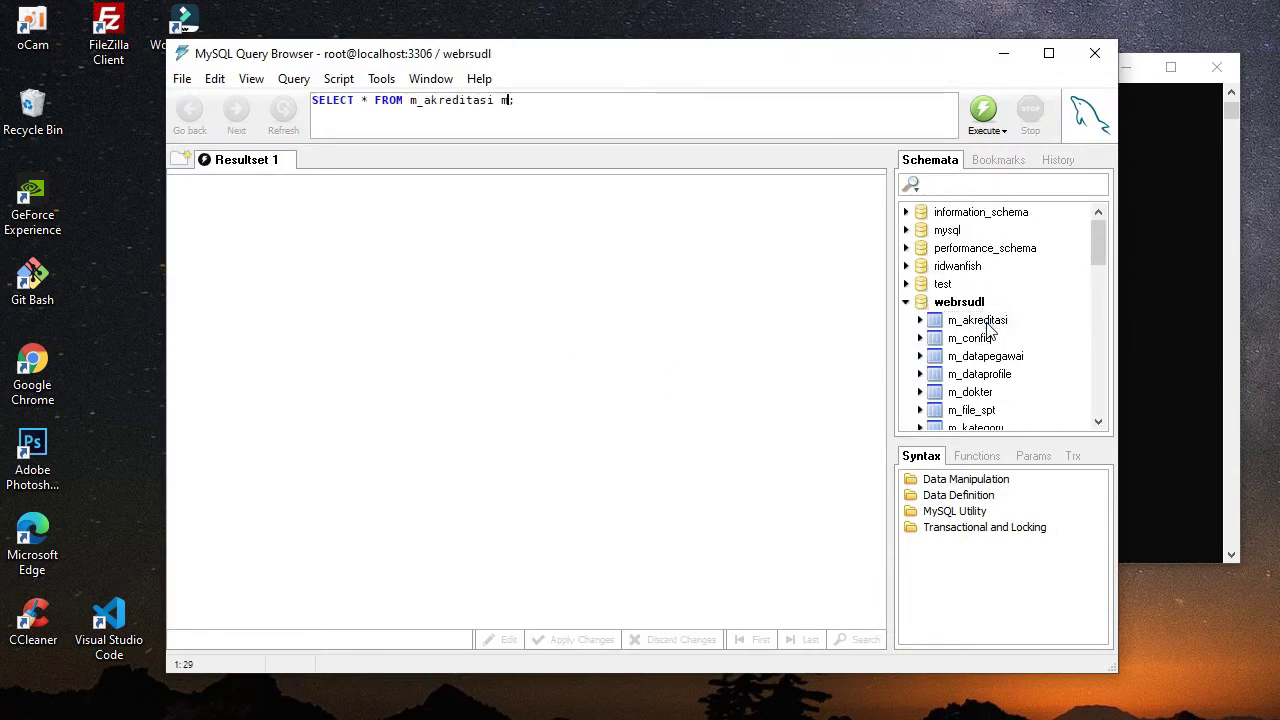
pyautogui.click(983, 110)
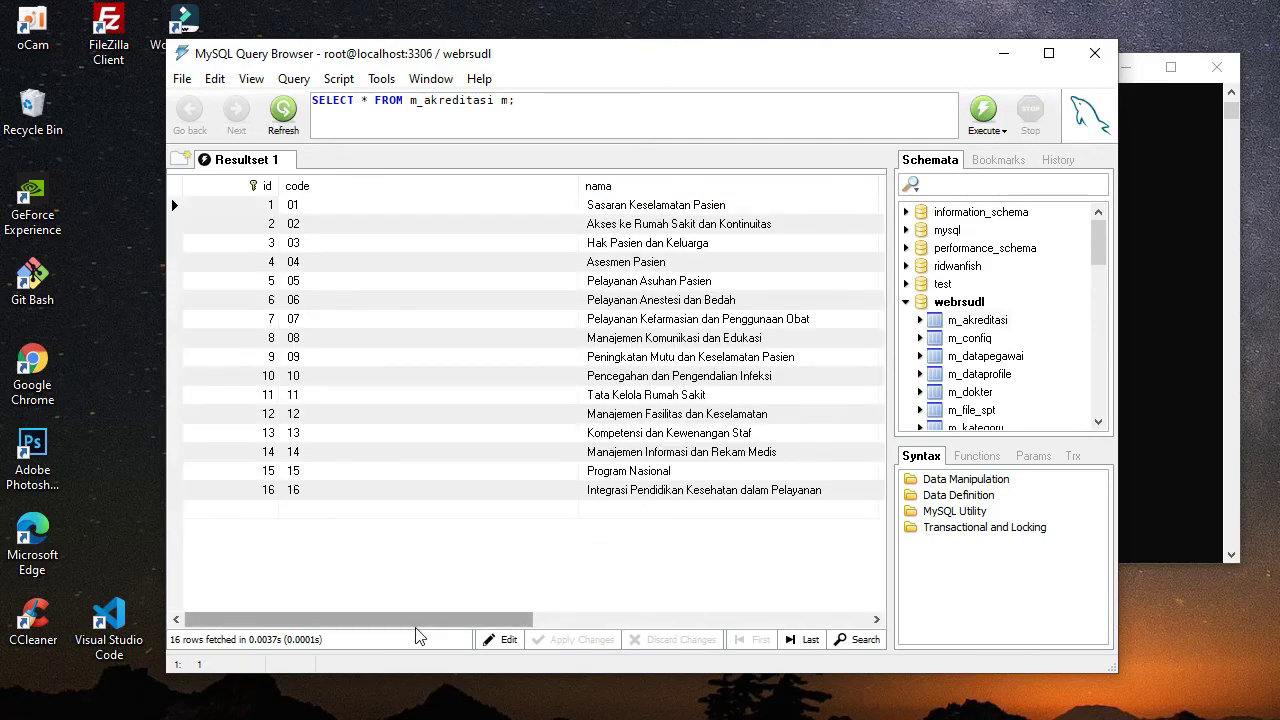
# Step: Query all rows of the m_datapegawai and m_dokter tables to check their data, and collapse the webrsudl schema
pyautogui.moveTo(420, 619)
pyautogui.mouseDown()
pyautogui.moveTo(543, 619)
pyautogui.moveTo(420, 619)
pyautogui.mouseUp()
pyautogui.click(993, 356)
pyautogui.doubleClick(993, 356)
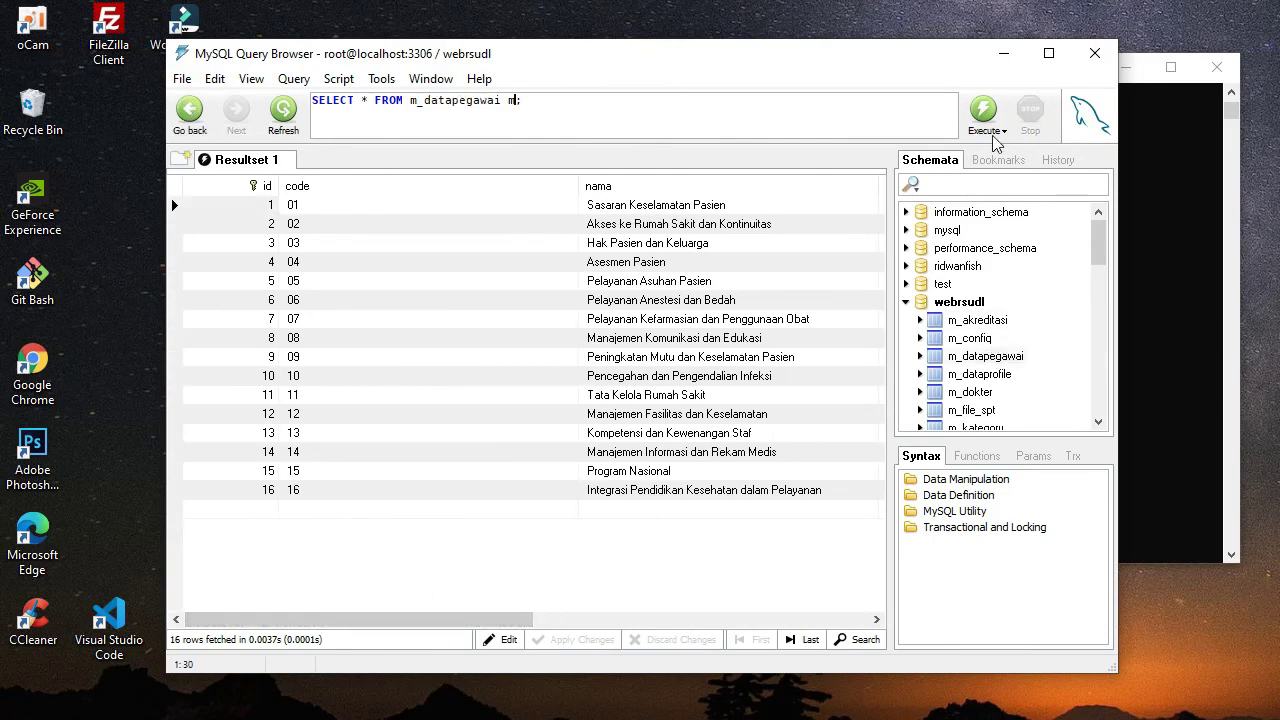
pyautogui.click(983, 110)
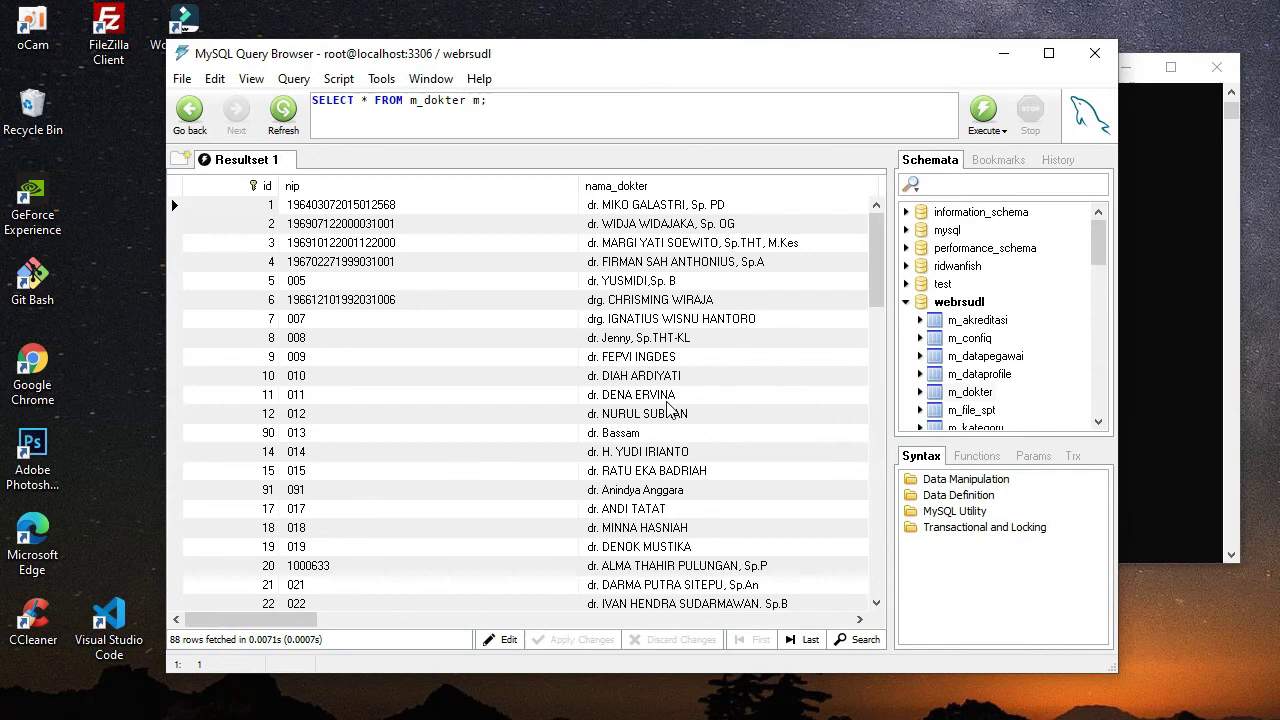
pyautogui.click(906, 302)
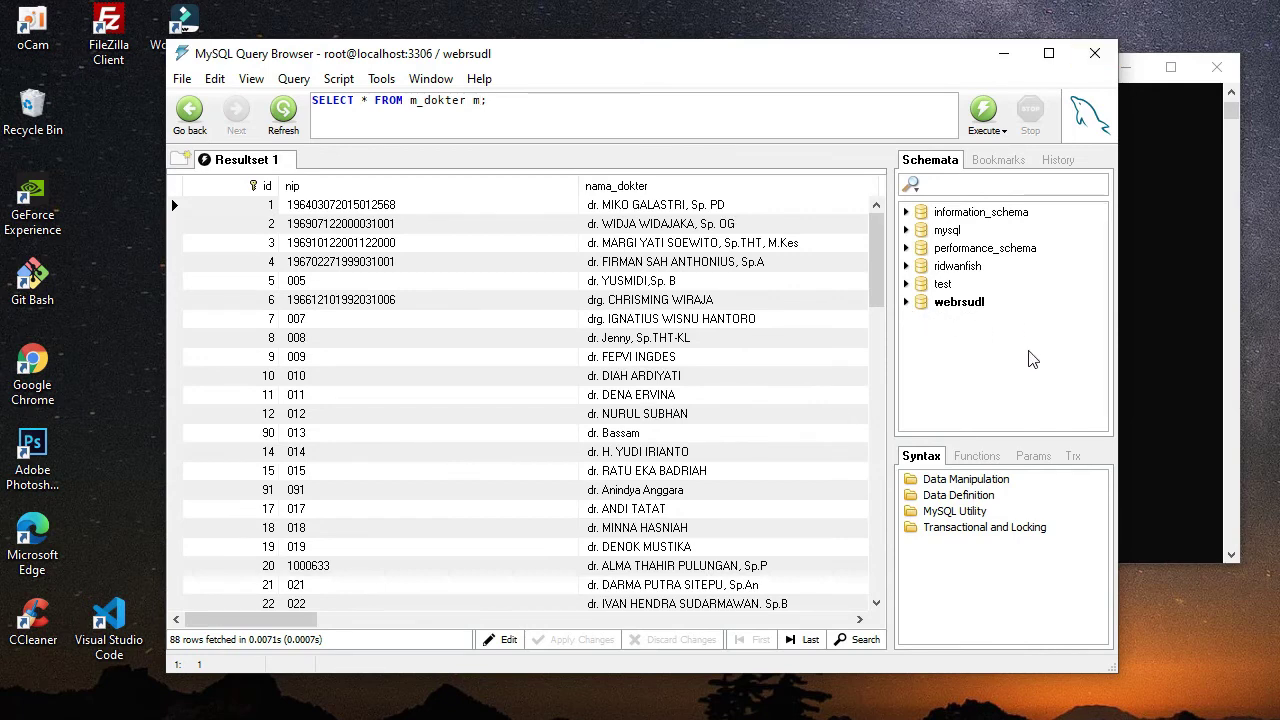